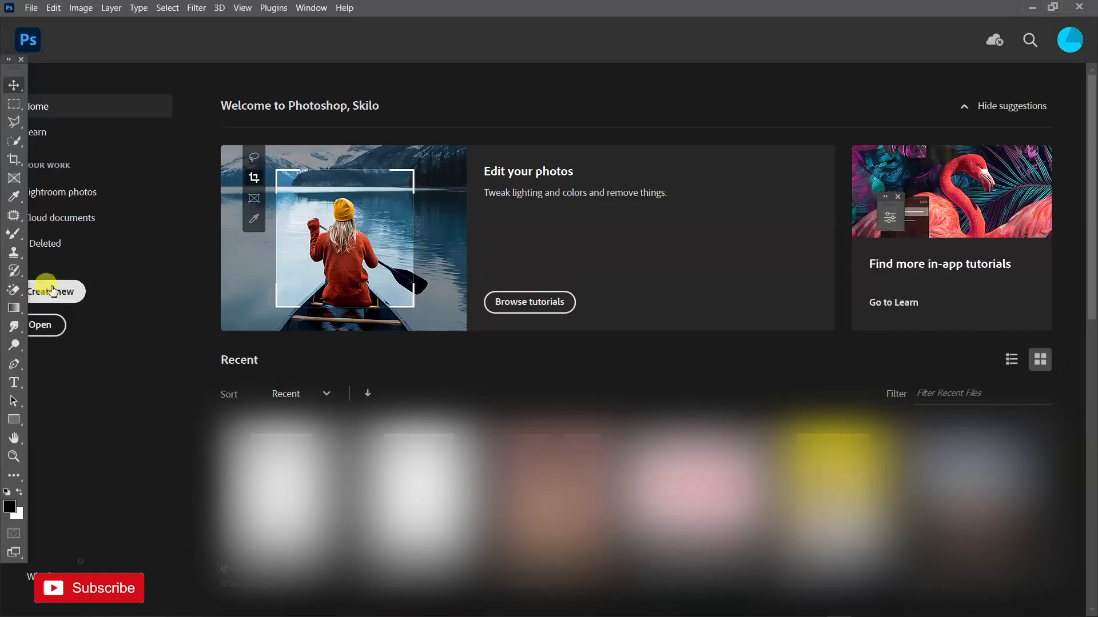
- Create a document from the YOUTUBE THUMBNAIL preset at 1920 x 1080 px and 300 ppi, with the color mode set to RGB Color
left_click(53, 295)
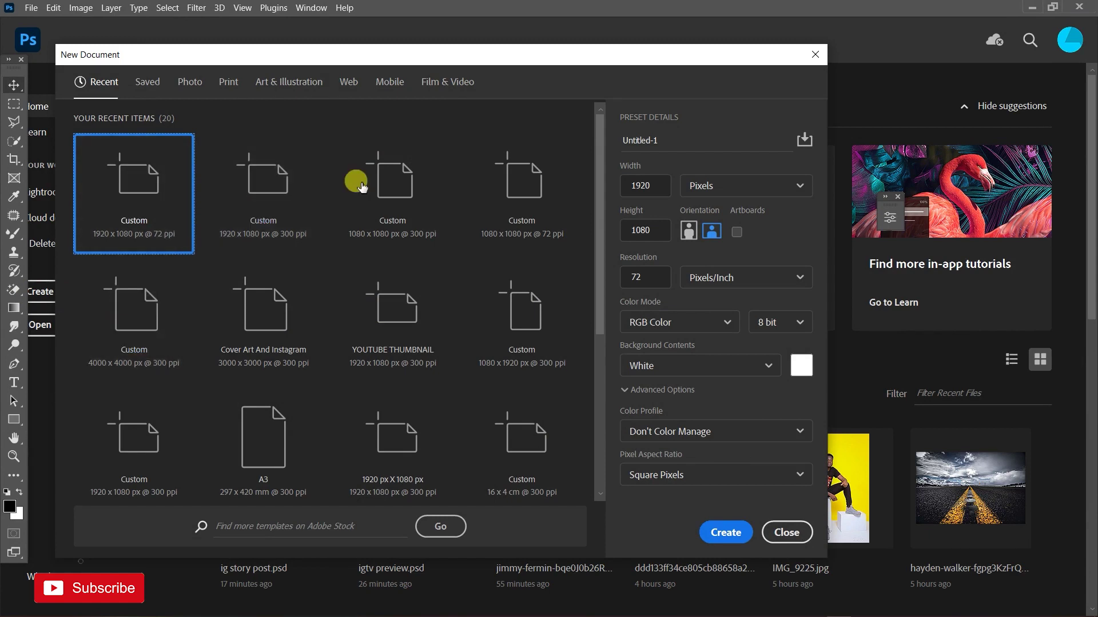
left_click(392, 319)
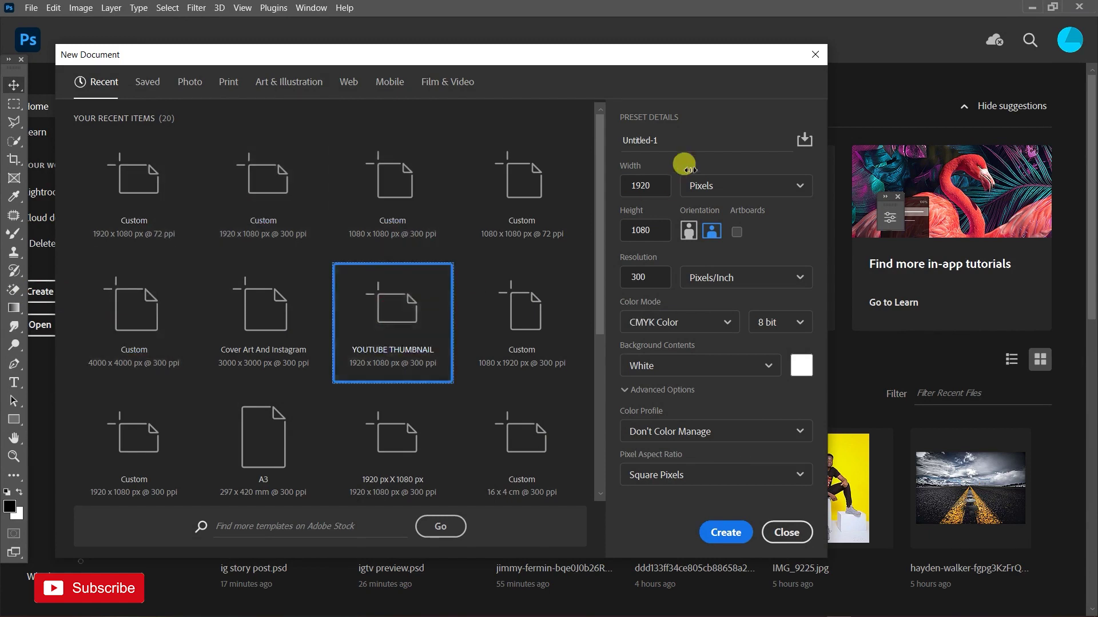
left_click_drag(702, 102, 657, 94)
left_click_drag(699, 166, 654, 170)
left_click_drag(689, 227, 643, 228)
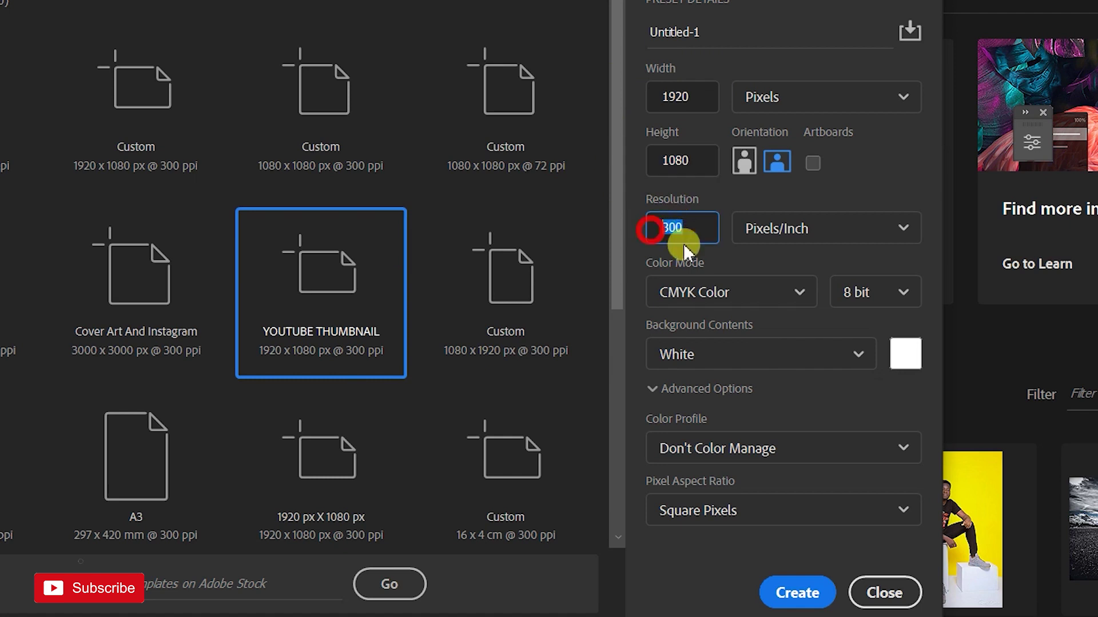
left_click(769, 292)
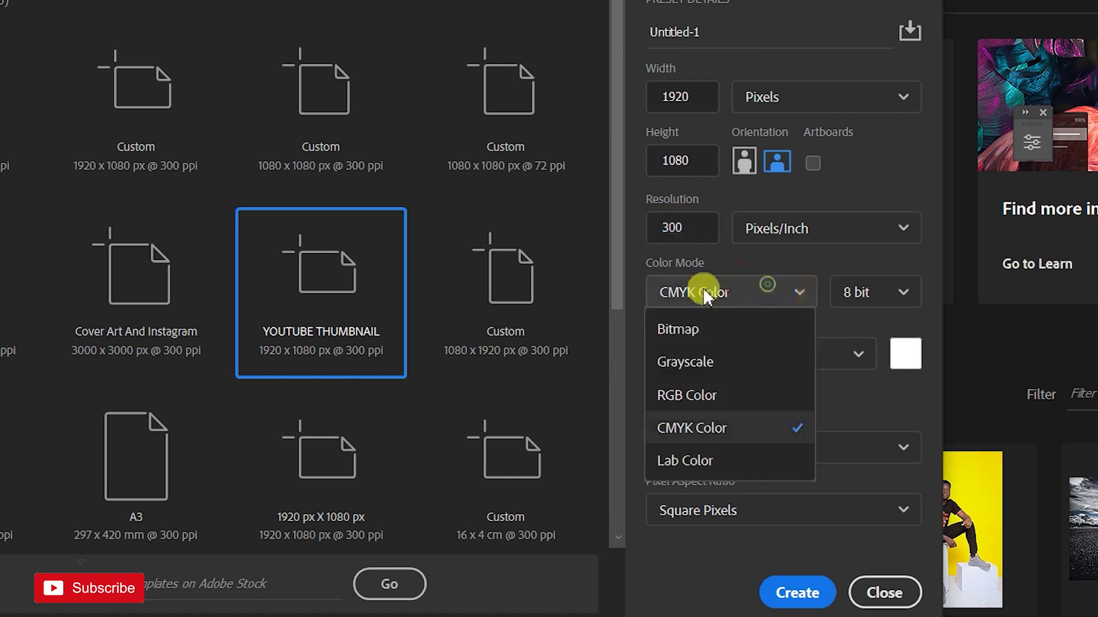
left_click(707, 398)
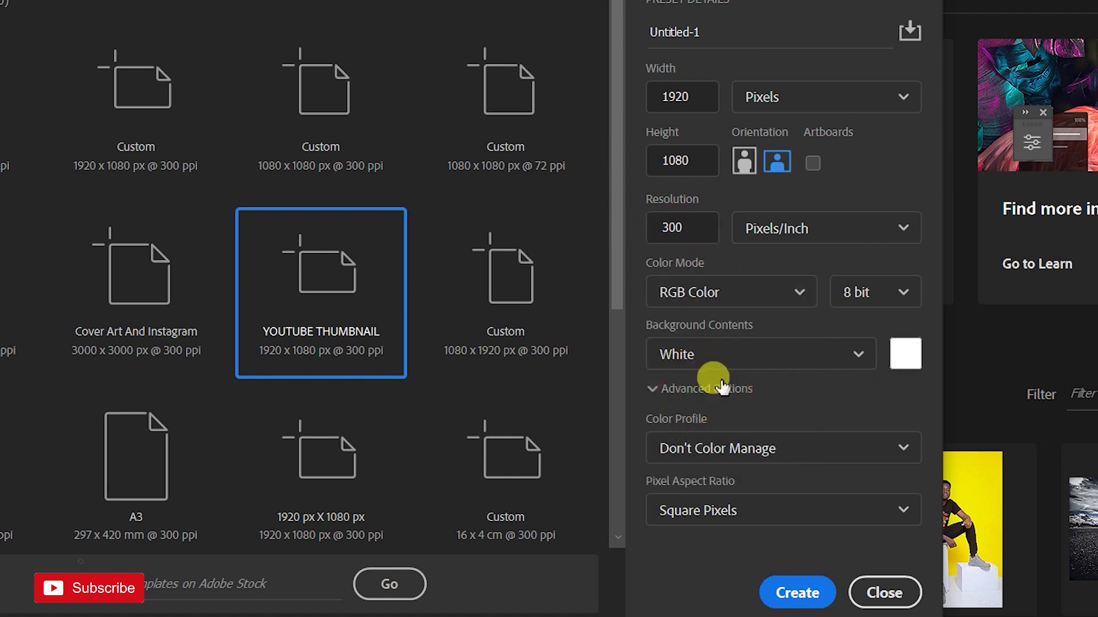
left_click(797, 593)
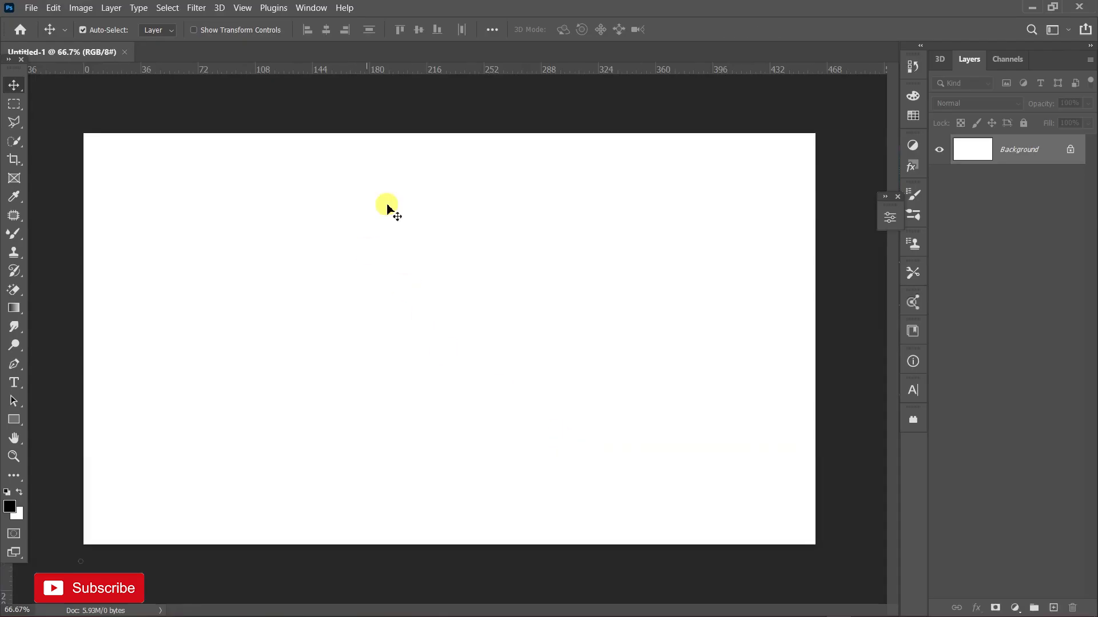
- Unlock the background layer and add a Solid Color fill layer above it in near-black 141212
left_click(1070, 152)
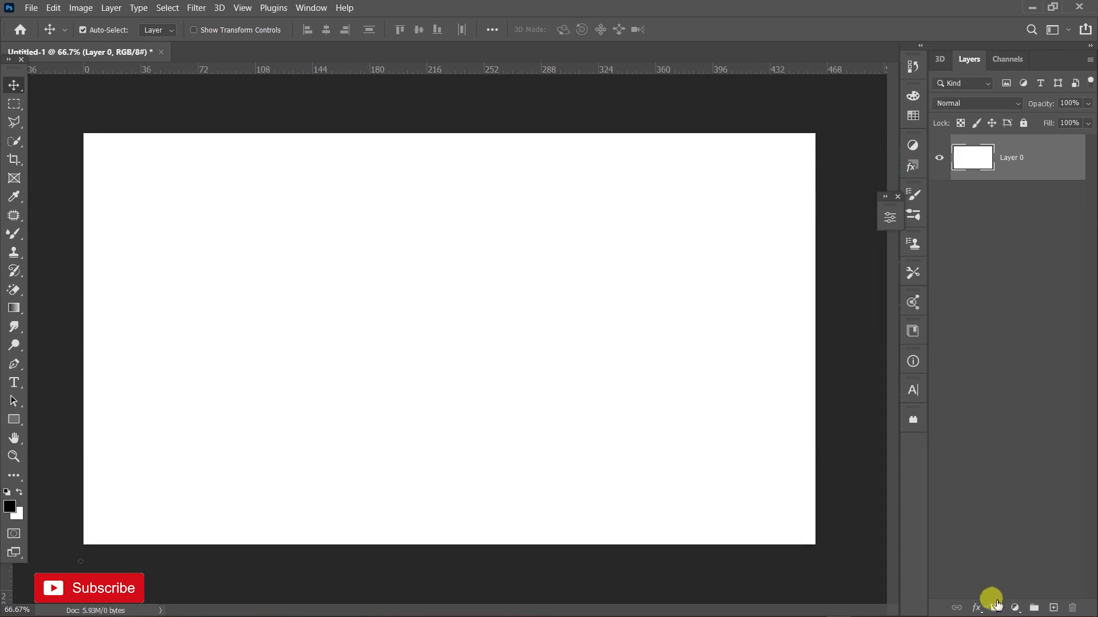
left_click(1016, 604)
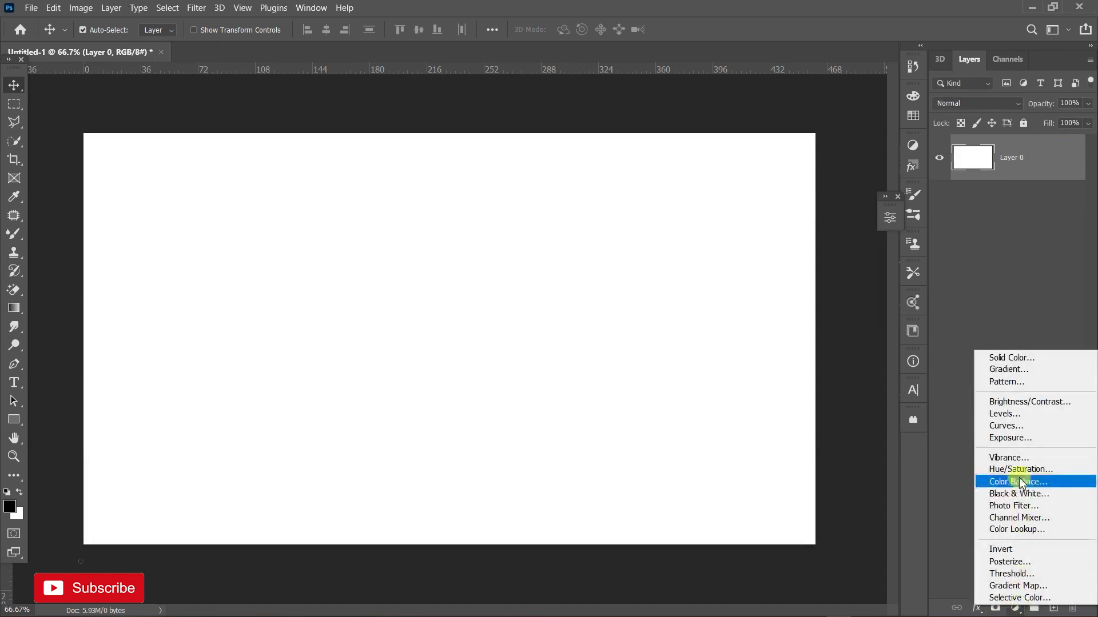
left_click(1019, 359)
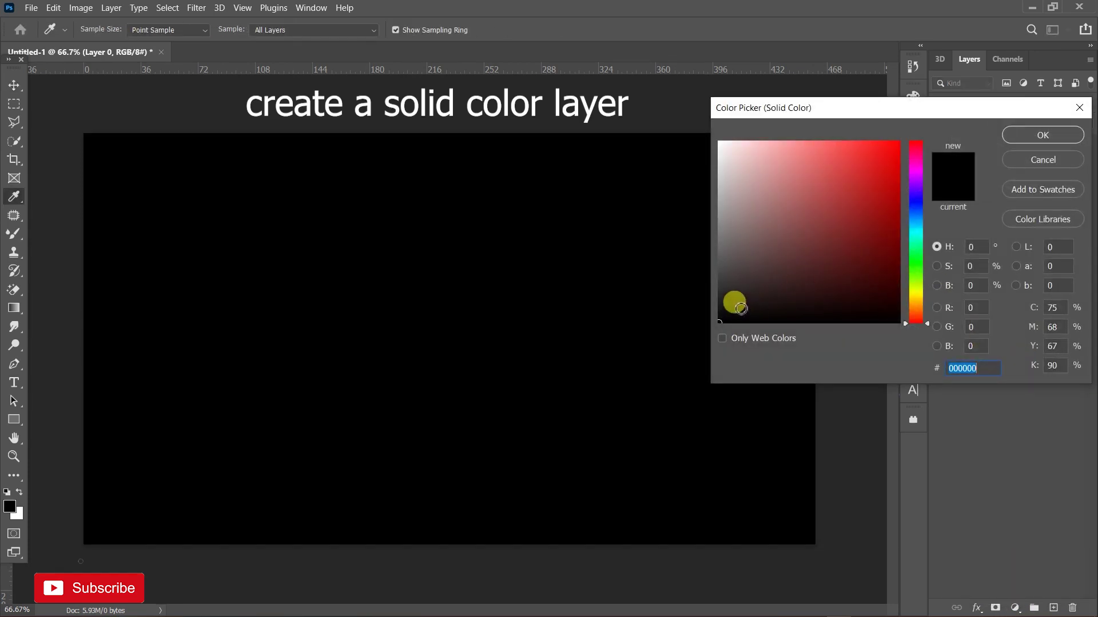
left_click(740, 308)
left_click_drag(732, 312, 737, 309)
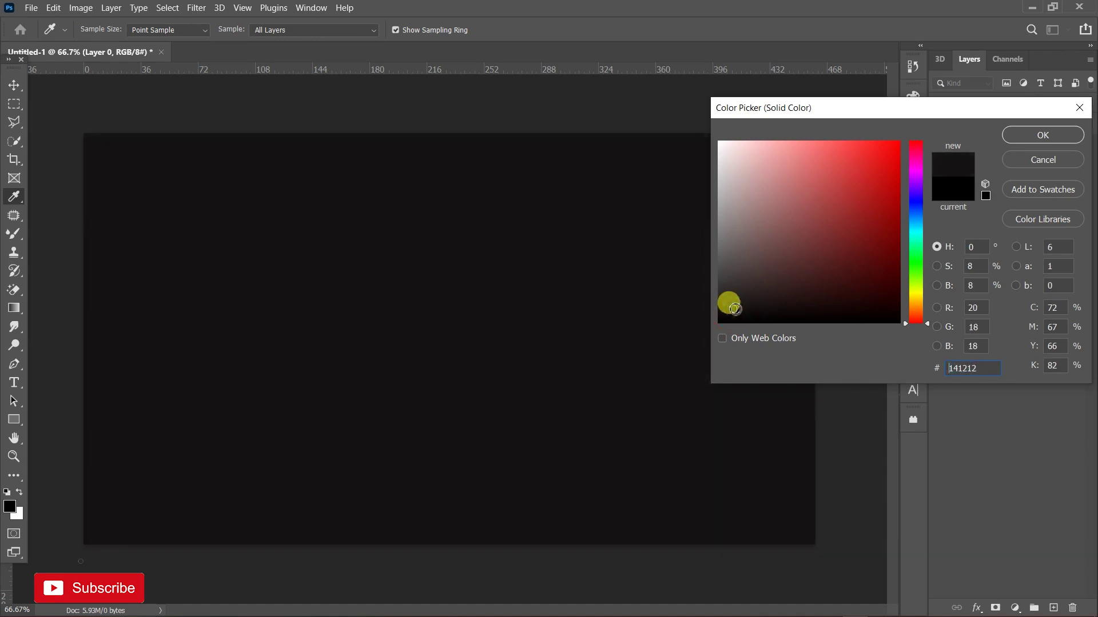
left_click(1034, 133)
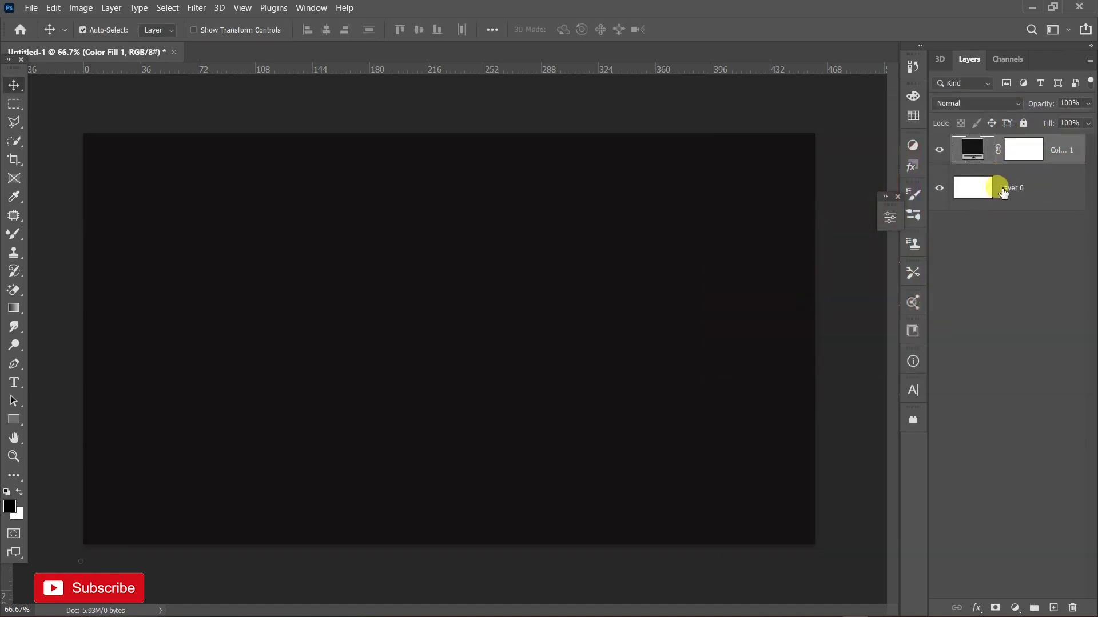
- Delete the white layer beneath the dark color fill
left_click(1004, 193)
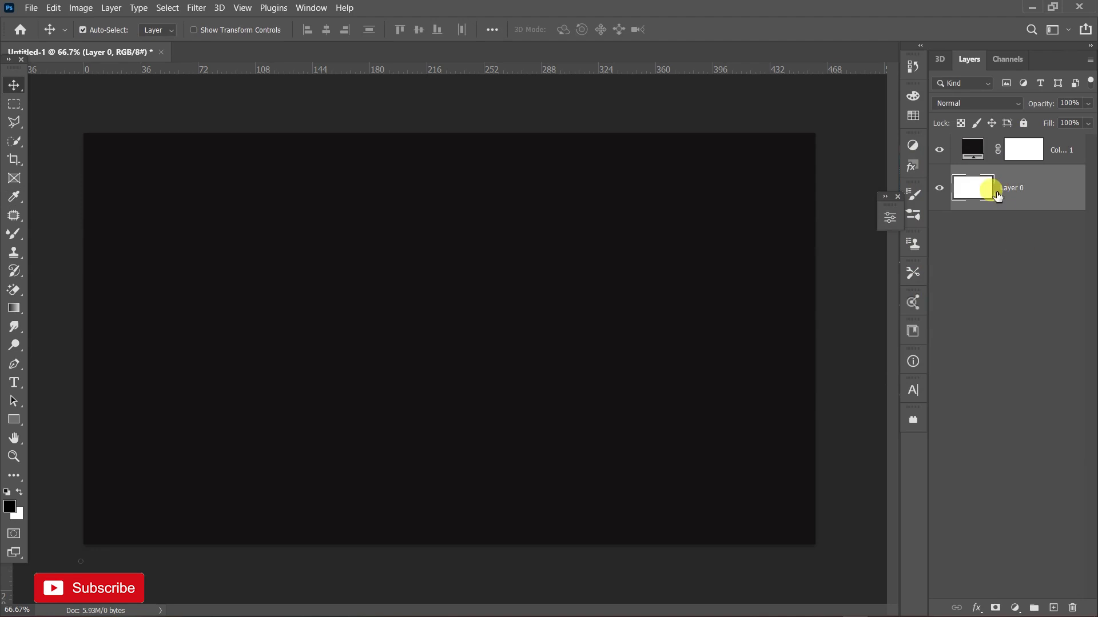
left_click(1073, 608)
left_click(503, 246)
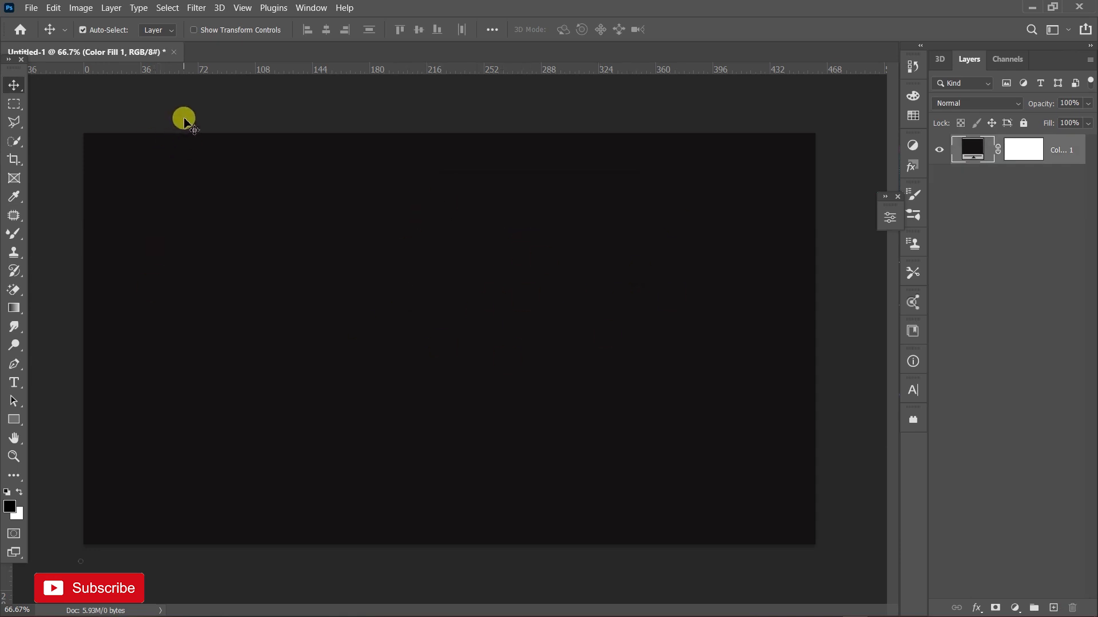
- Draw a circle about 720 px in diameter with the Ellipse tool, overlapping the canvas's right edge
left_click(15, 421)
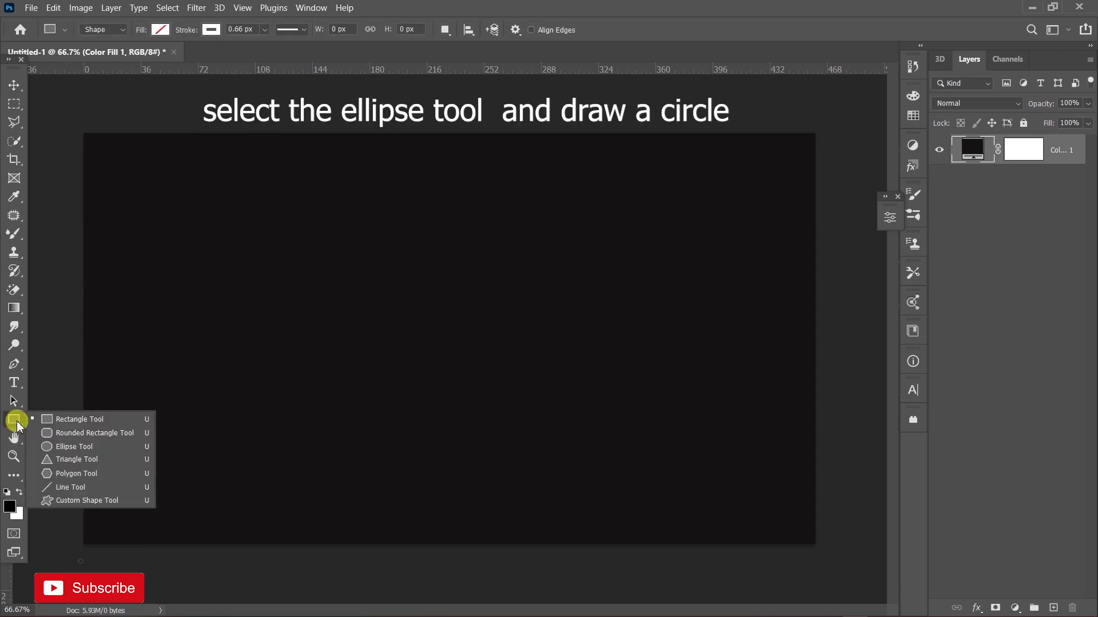
left_click(67, 447)
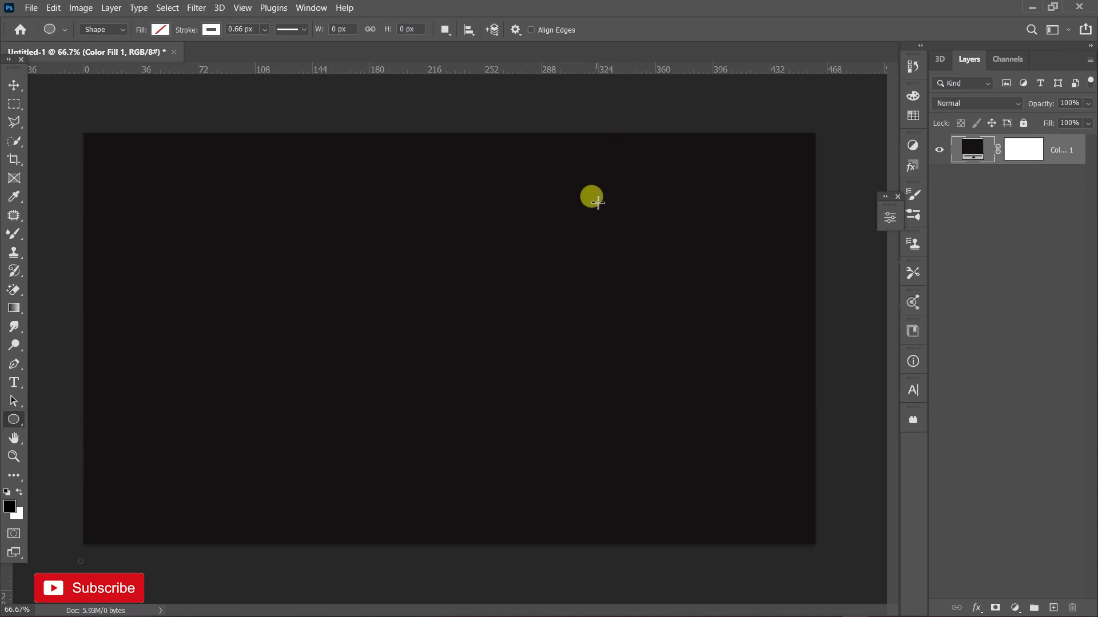
left_click_drag(596, 201, 873, 488)
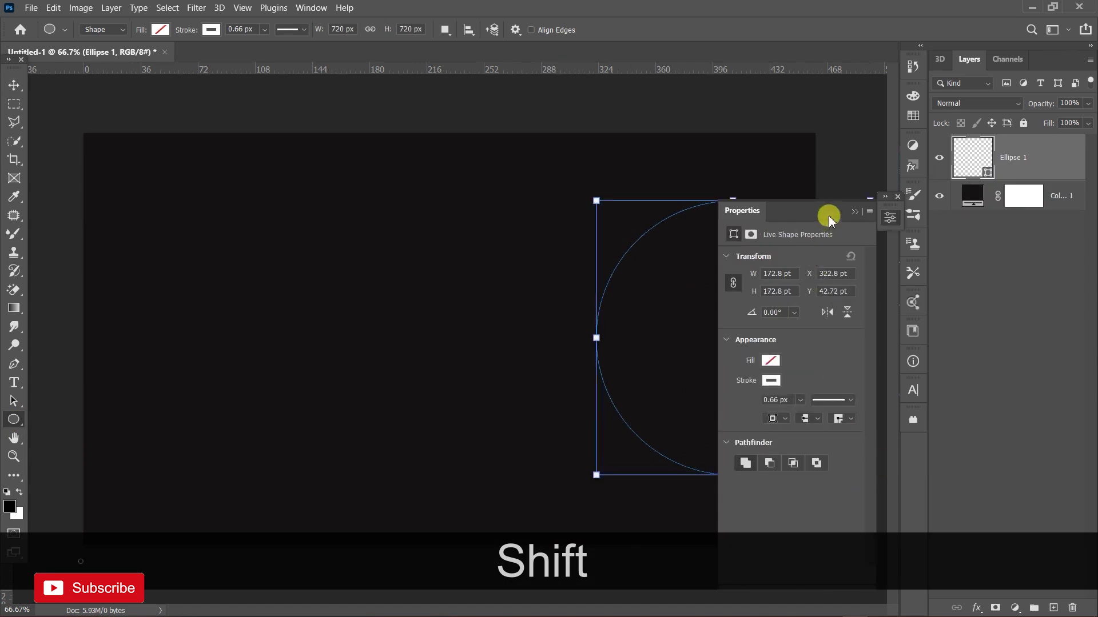
left_click(854, 213)
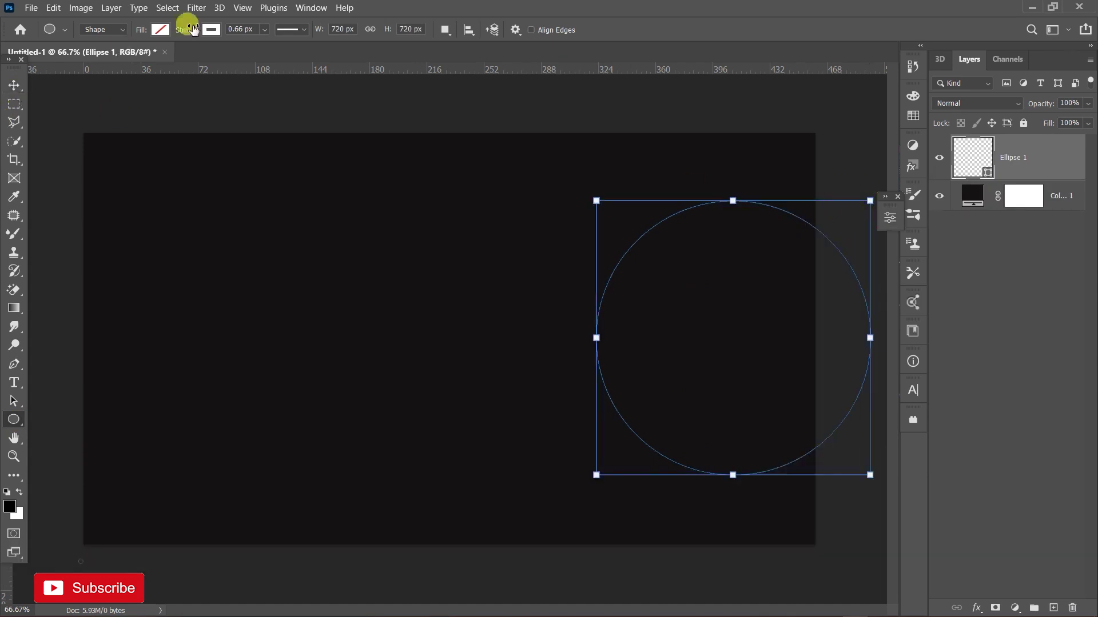
- Remove the circle's stroke and fill it with bright blue 0ebff2
left_click(210, 30)
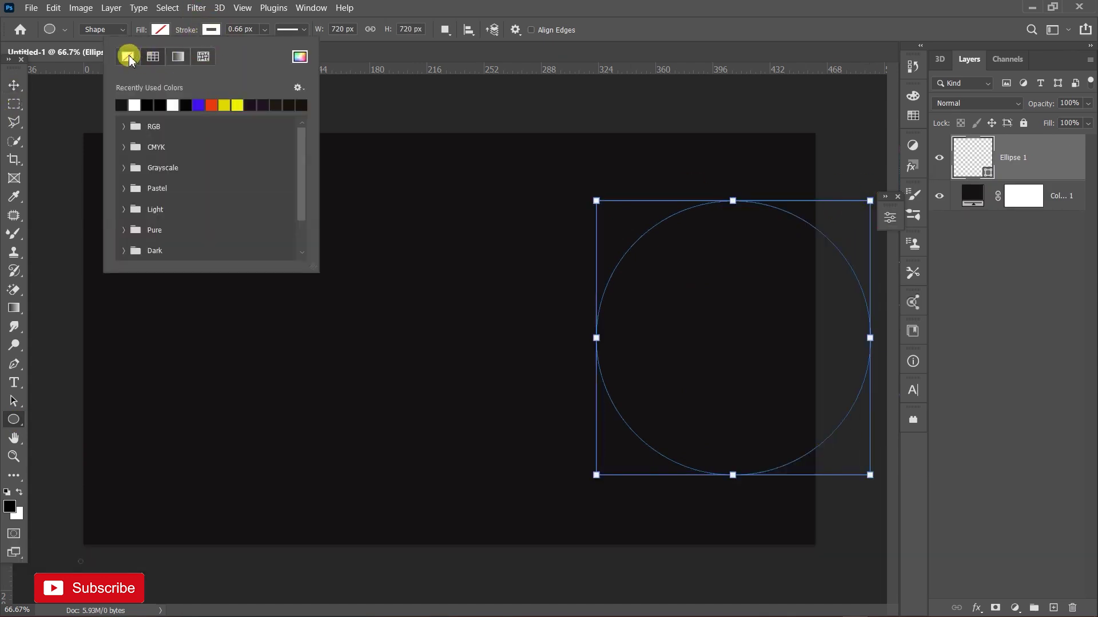
left_click(162, 30)
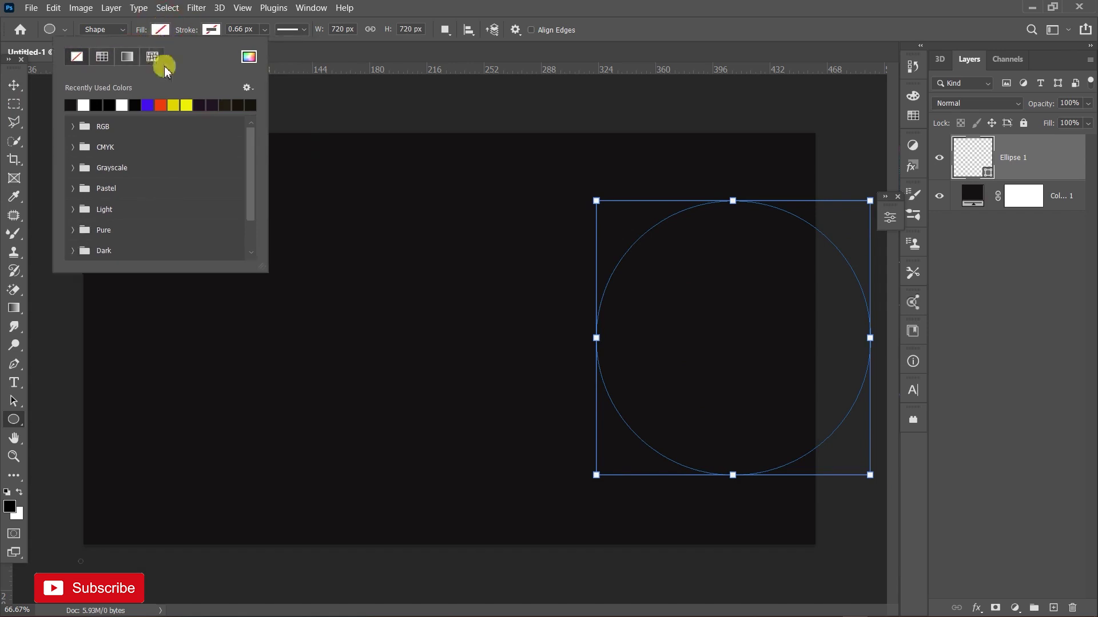
left_click(249, 57)
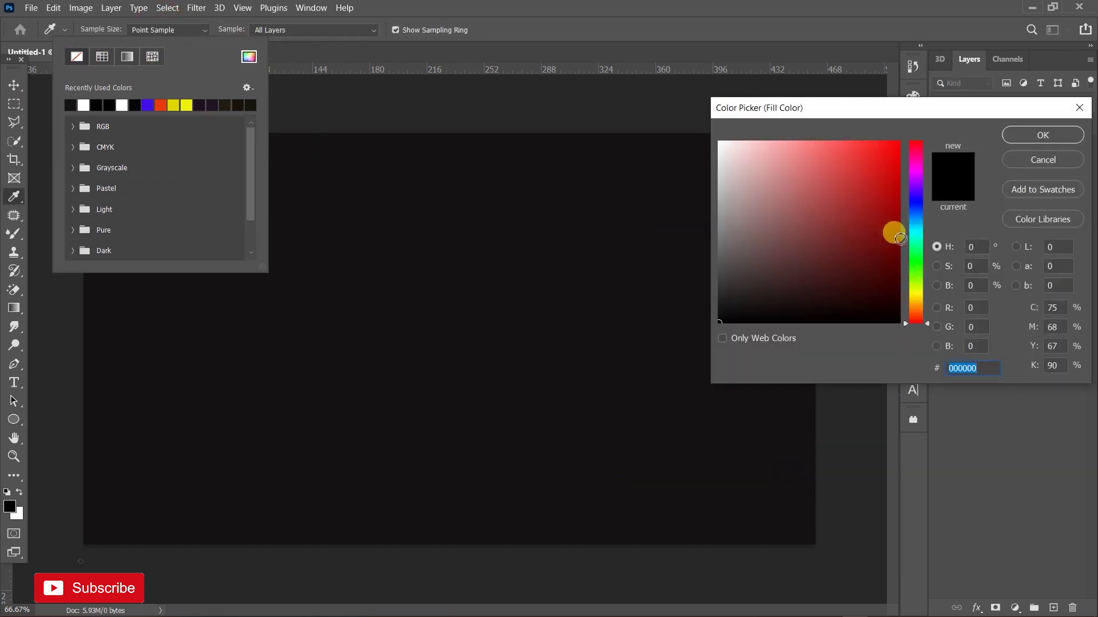
left_click(917, 226)
left_click(878, 154)
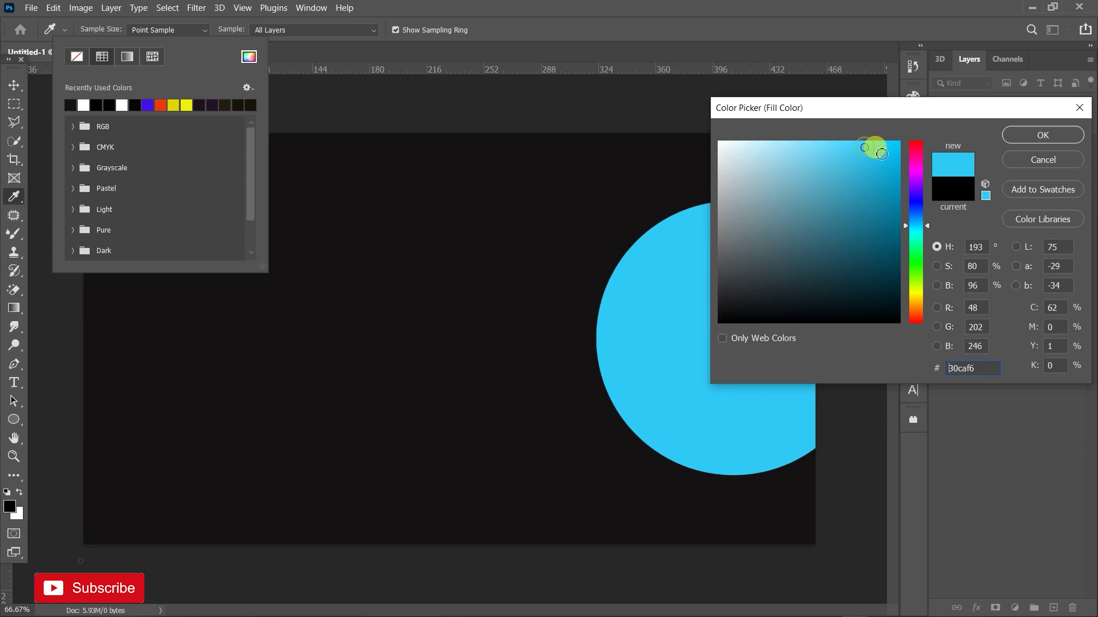
left_click(884, 154)
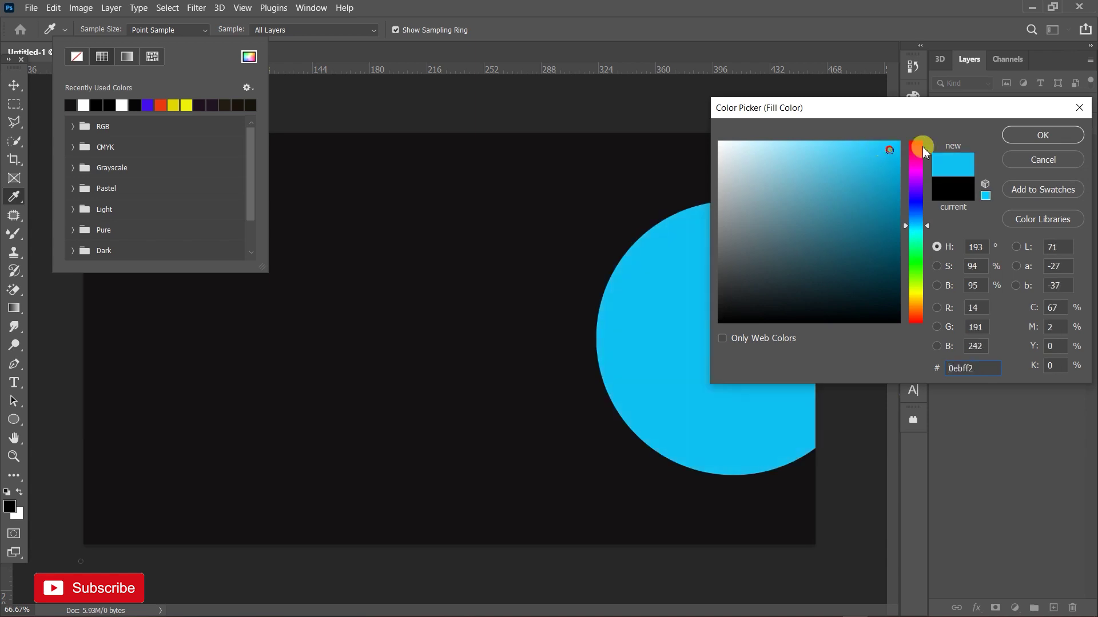
left_click(1022, 139)
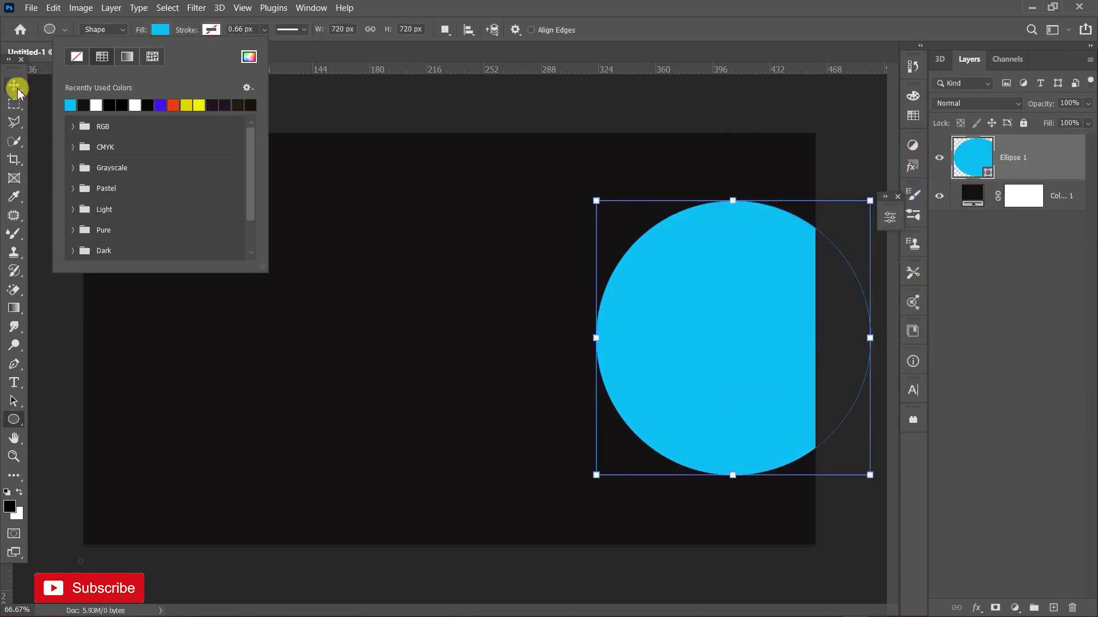
- Move the blue circle fully inside the canvas's right half and place a duplicate running off the lower-right corner
left_click(14, 84)
left_click(14, 84)
left_click_drag(797, 328, 730, 314)
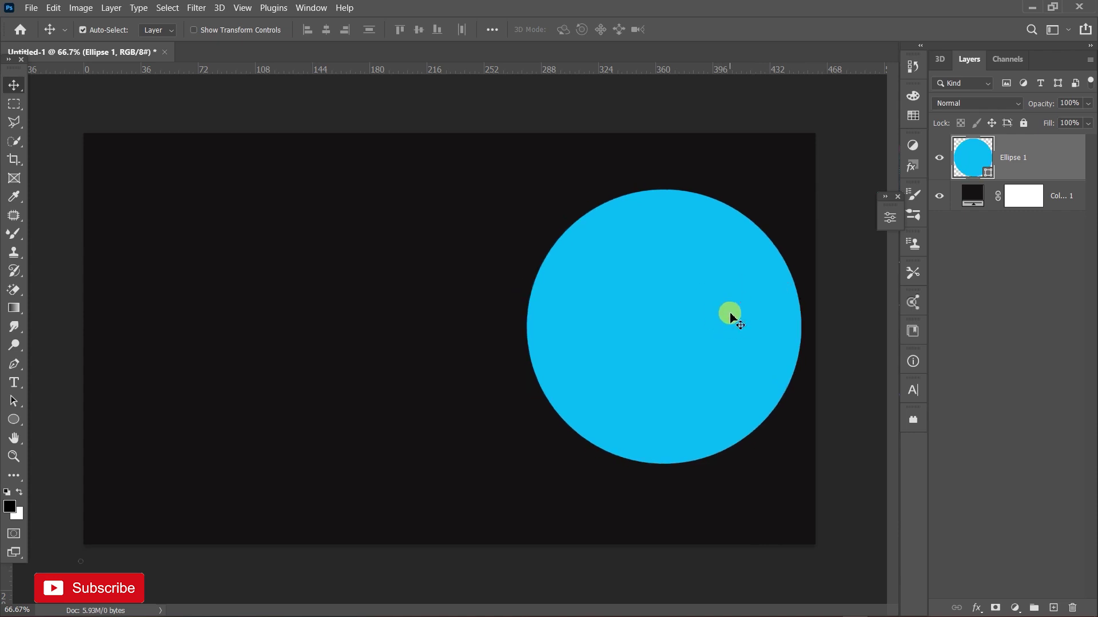
left_click_drag(698, 289, 806, 561, "alt")
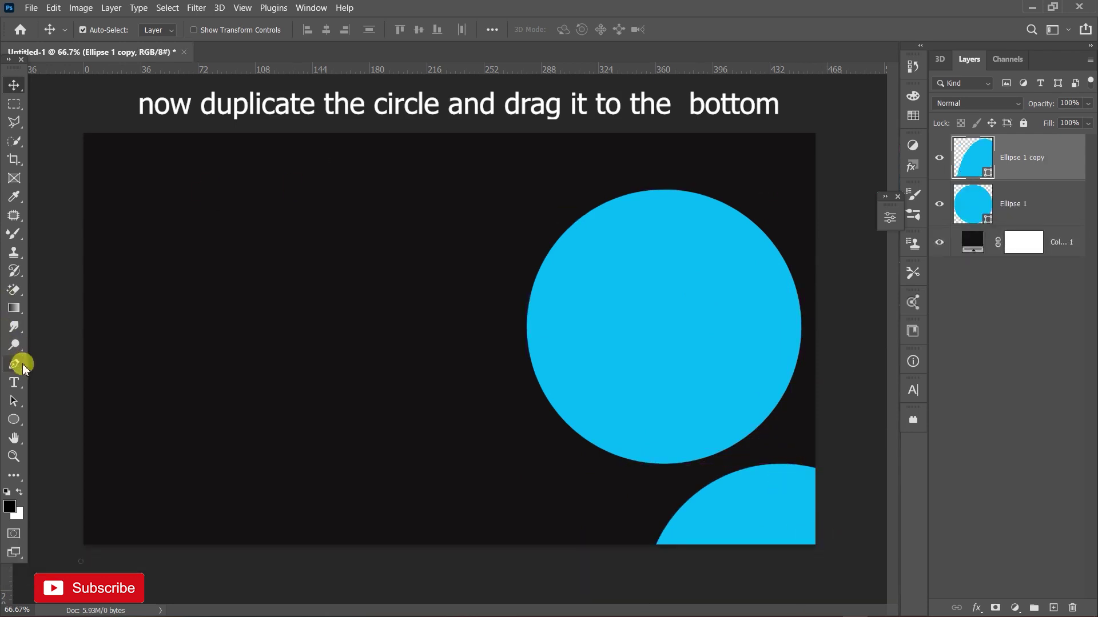
- Warp the lower-right circle copy into a wavy shape using a 4 x 4 grid, and nudge it and the large circle into place
key("ctrl")
key("ctrl+t")
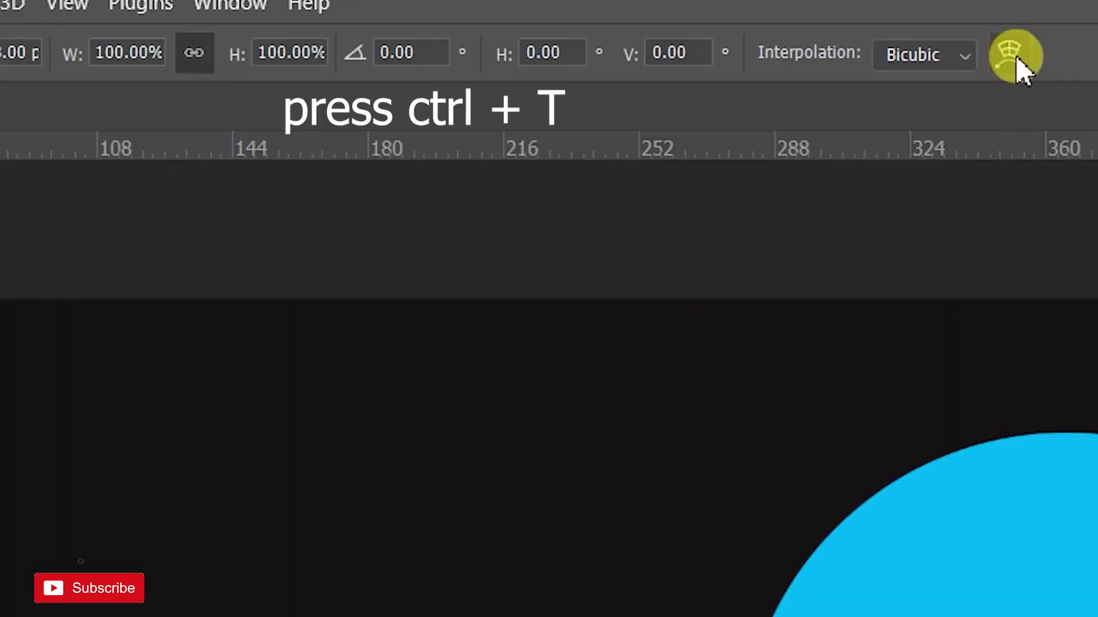
left_click(649, 31)
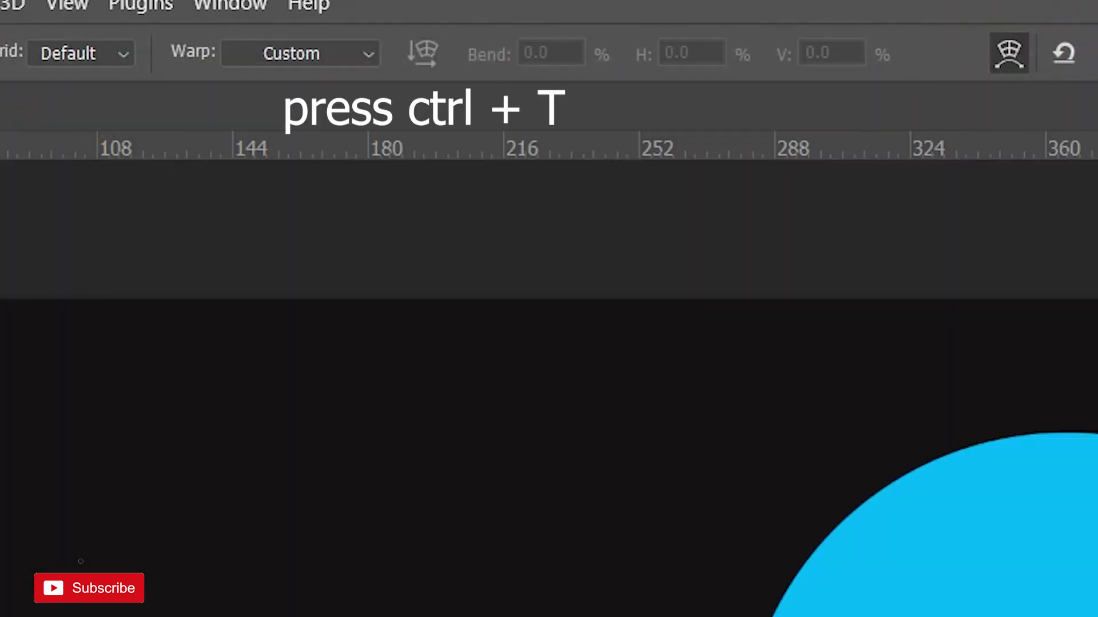
left_click(47, 55)
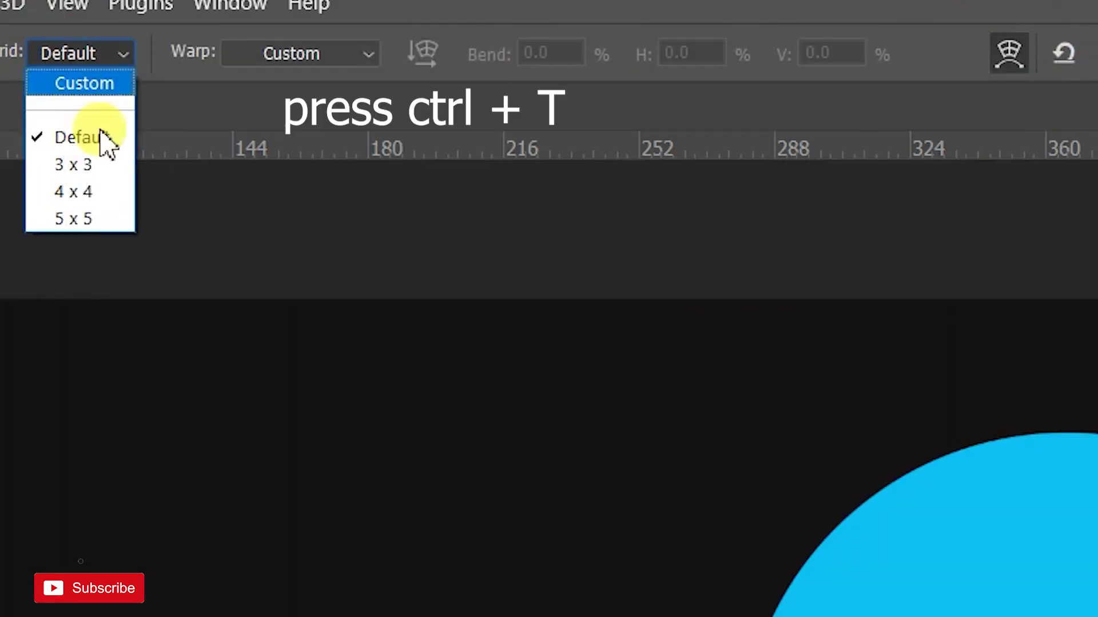
left_click(104, 193)
left_click_drag(712, 465, 735, 510)
left_click_drag(778, 467, 821, 459)
mouse_move(645, 535)
left_mouse_down()
mouse_move(613, 549)
mouse_move(569, 604)
mouse_move(651, 539)
left_mouse_up()
left_click_drag(644, 579, 598, 574)
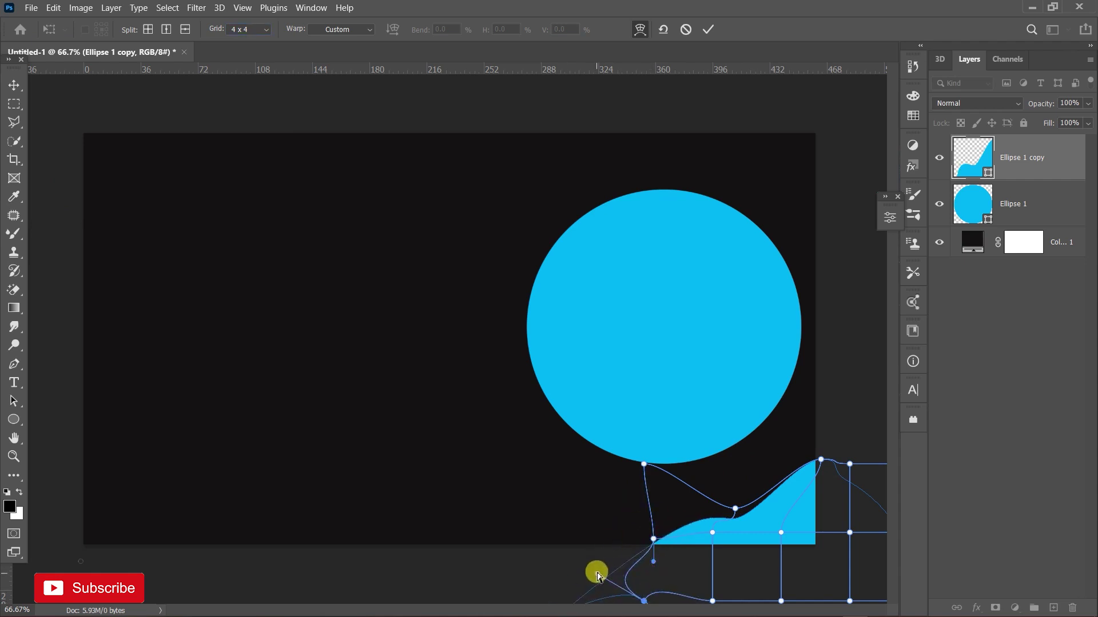
left_click(709, 30)
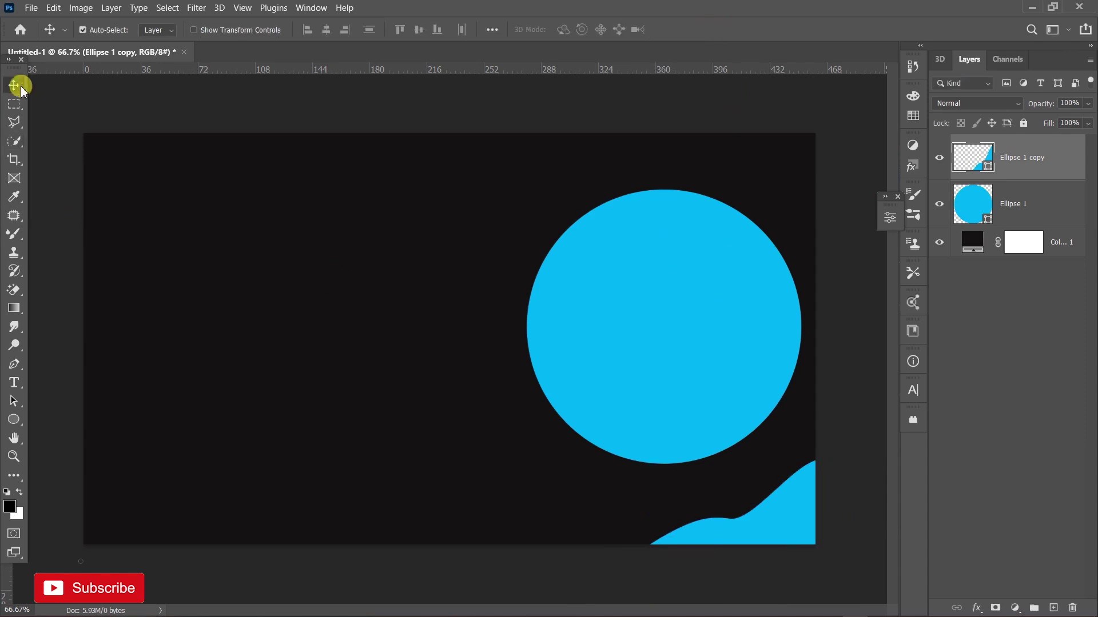
mouse_move(801, 515)
left_mouse_down()
mouse_move(774, 502)
mouse_move(809, 524)
left_mouse_up()
mouse_move(682, 367)
left_mouse_down()
mouse_move(670, 351)
mouse_move(688, 371)
left_mouse_up()
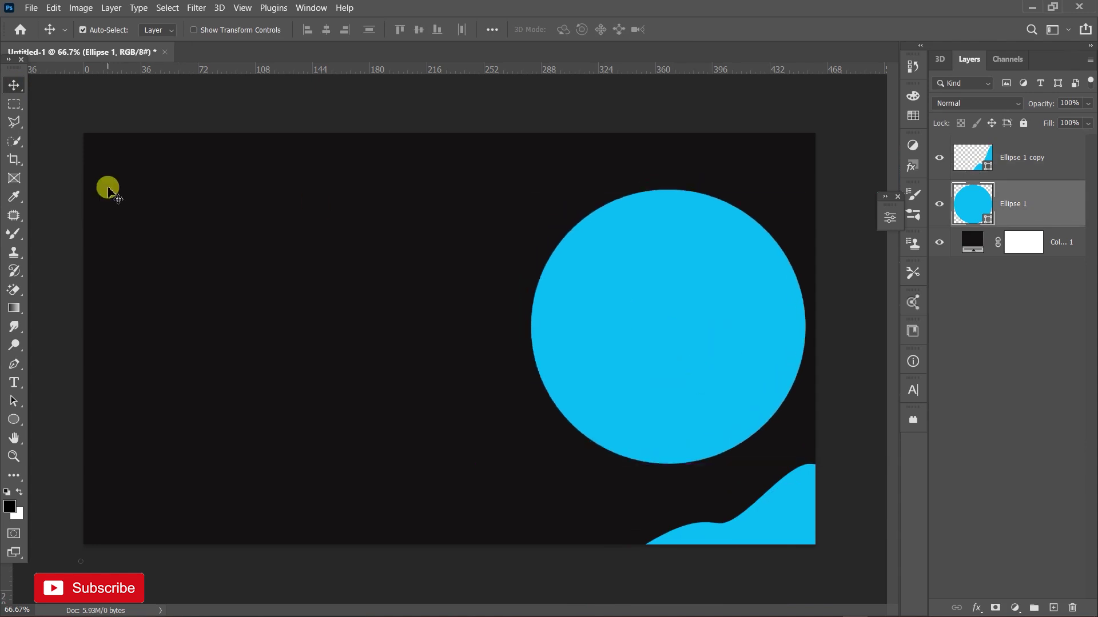
- Place the astronaut PNG klipartz.com (36) from the Downloads folder as an embedded image
left_click(30, 7)
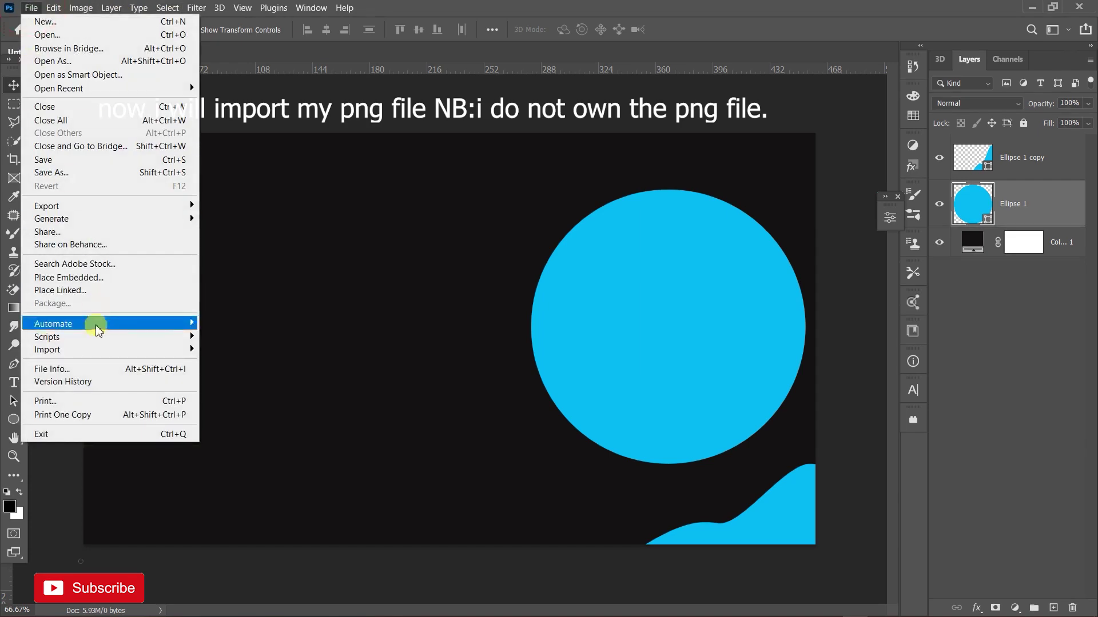
left_click(101, 278)
left_click(63, 322)
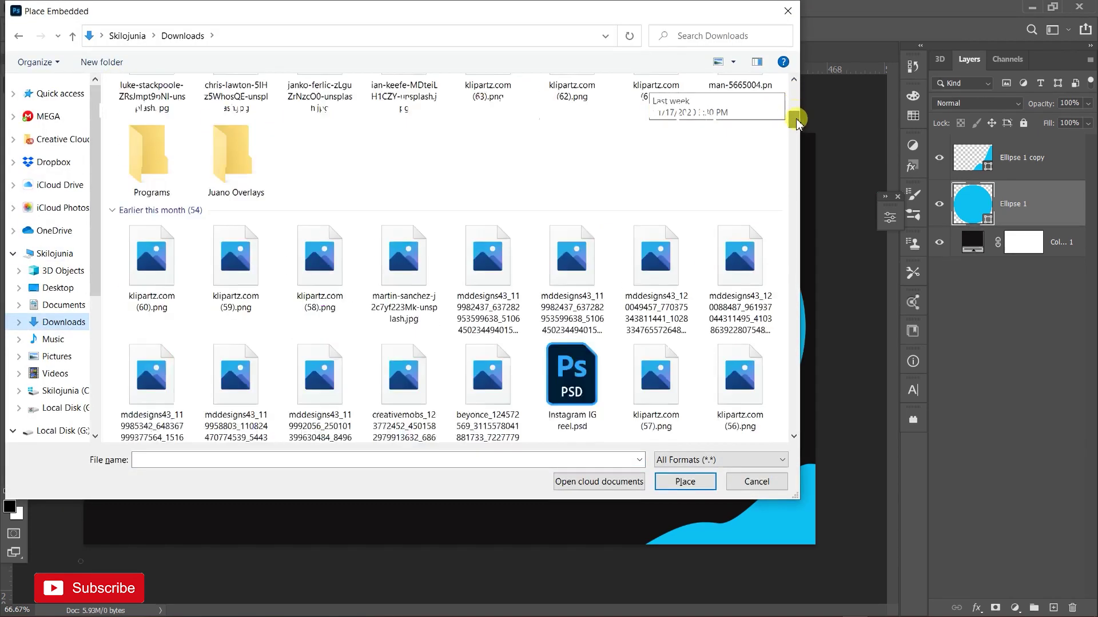
left_click_drag(795, 144, 794, 176)
double_click(153, 96)
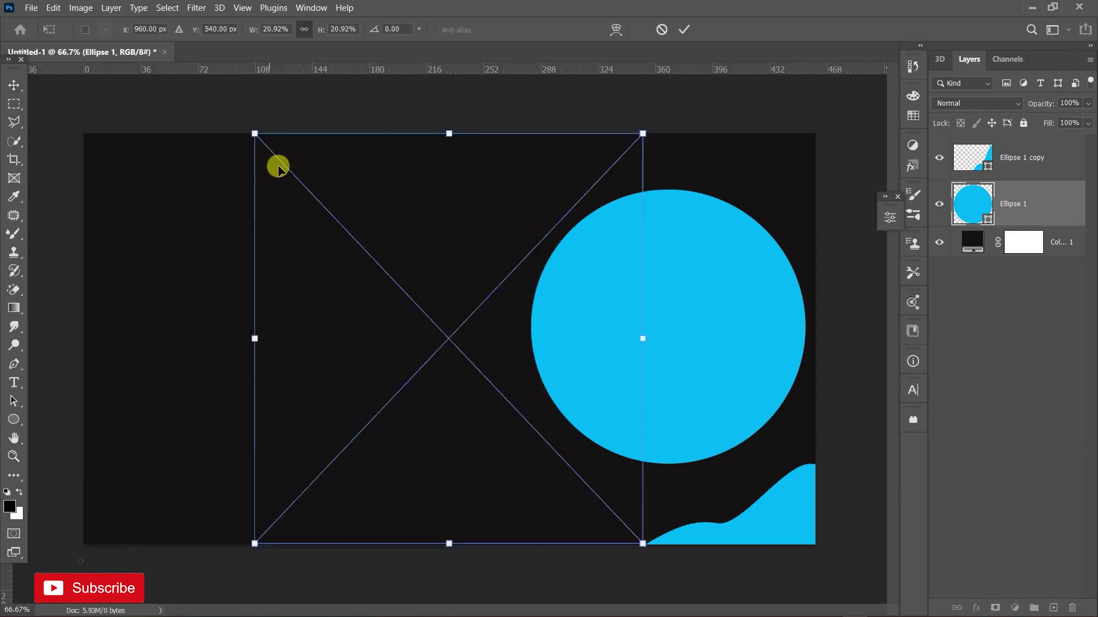
- Scale the placed astronaut to about 17% and position it over the left part of the large blue circle
left_click_drag(458, 299, 589, 300)
left_click_drag(771, 149, 711, 194)
left_click_drag(584, 327, 654, 314)
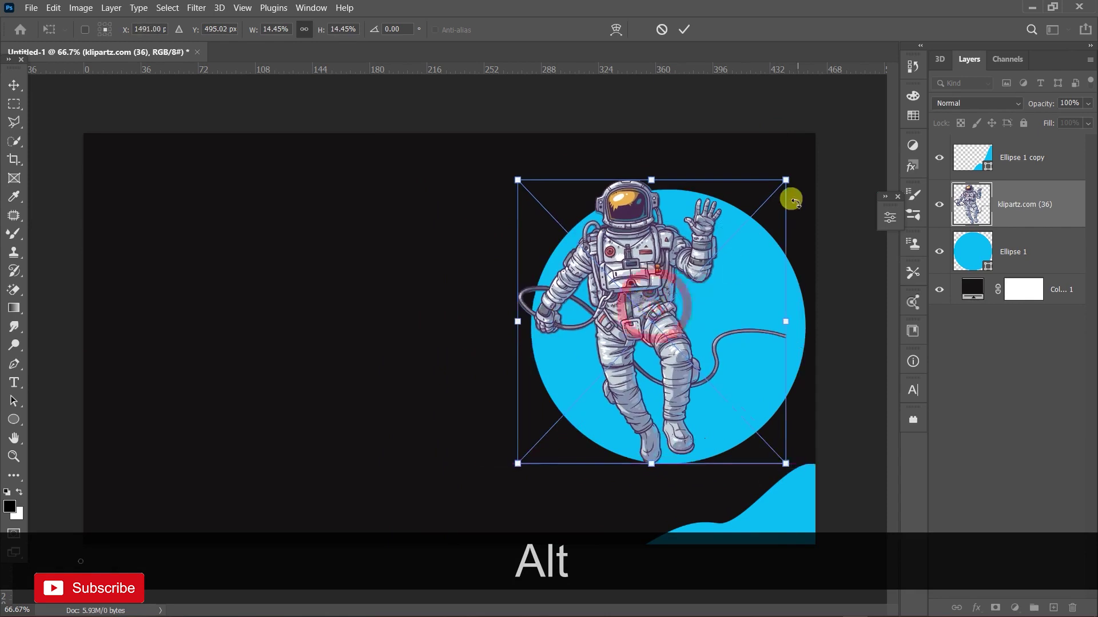
left_click_drag(784, 177, 809, 147)
left_click_drag(713, 191, 708, 244)
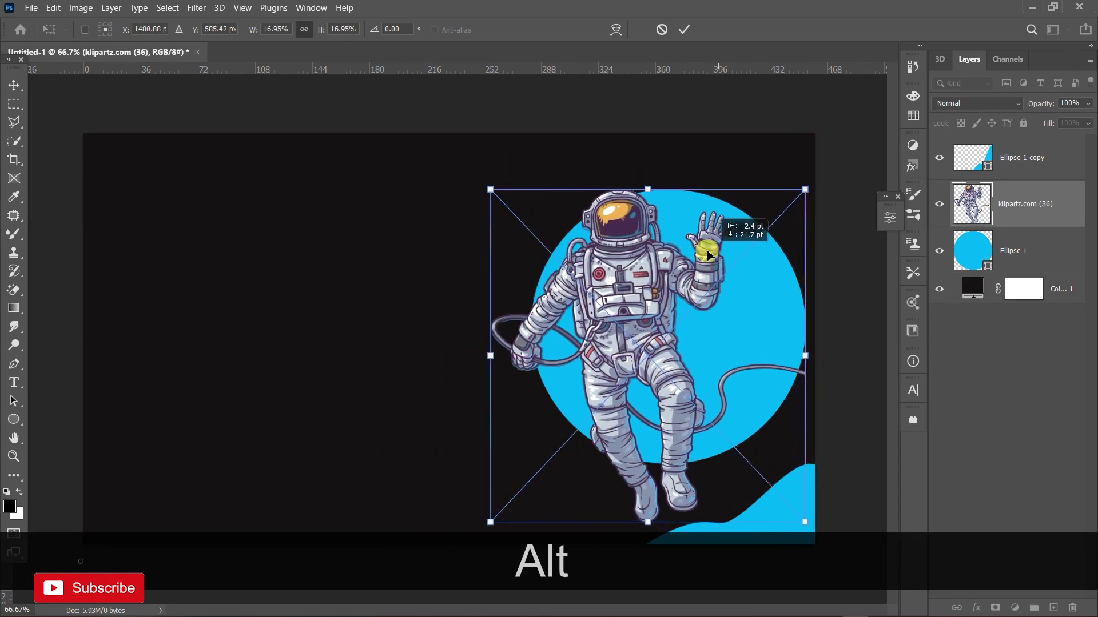
left_click(688, 28)
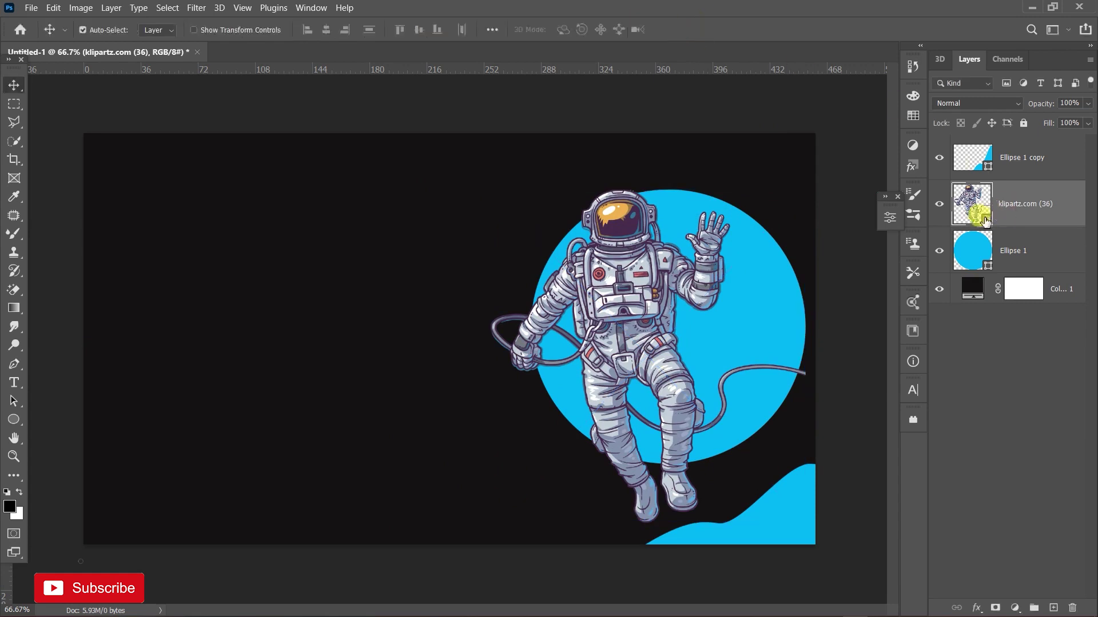
- Warp the large circle with a 5 x 5 grid, pulling its left edge inward behind the astronaut, and nudge the astronaut slightly left
left_click(1015, 255)
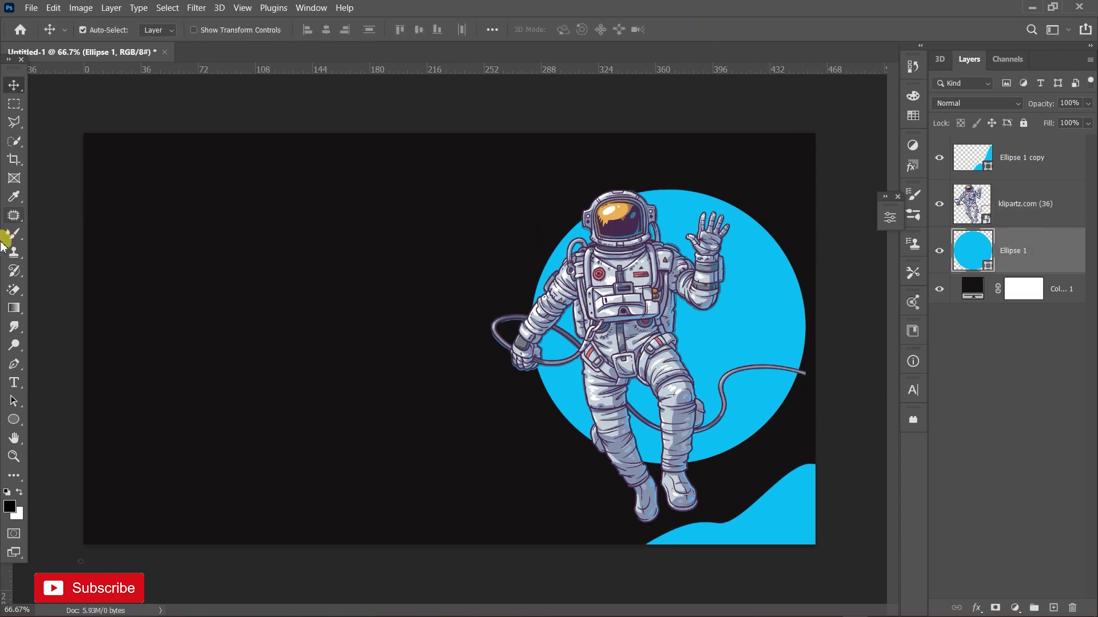
key("ctrl+t")
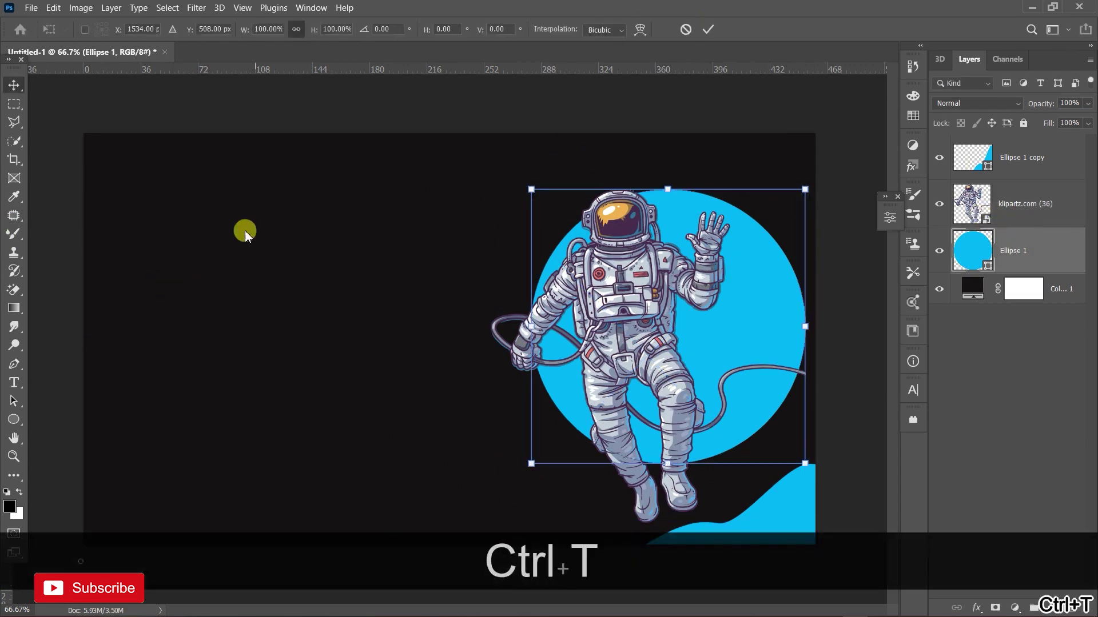
left_click(639, 31)
left_click(263, 30)
left_click(257, 98)
left_click_drag(531, 245, 667, 263)
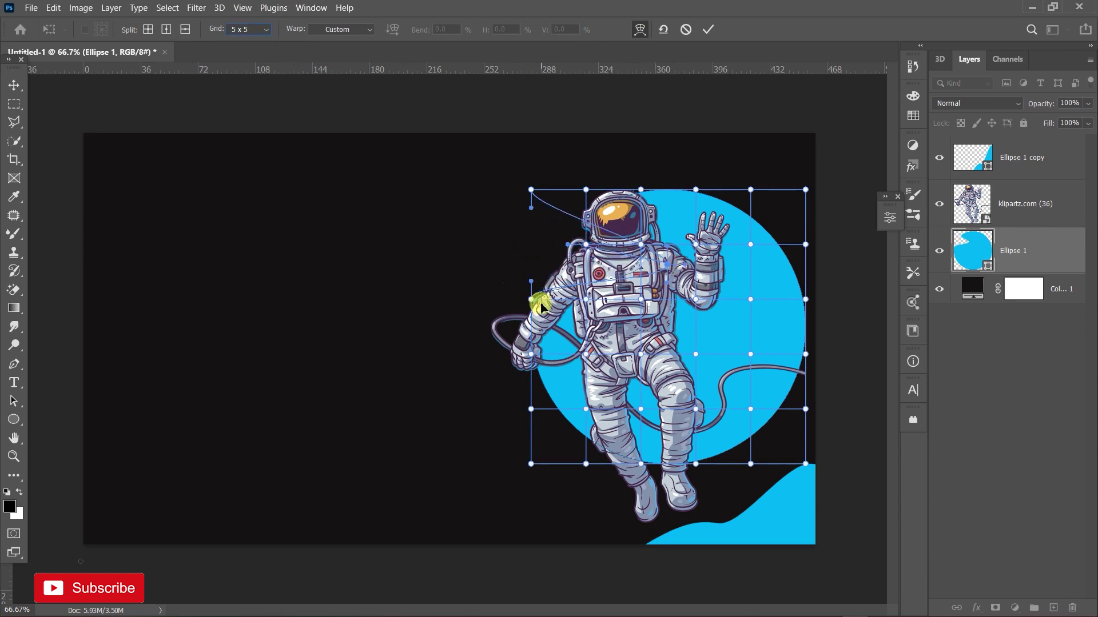
left_click_drag(532, 300, 643, 323)
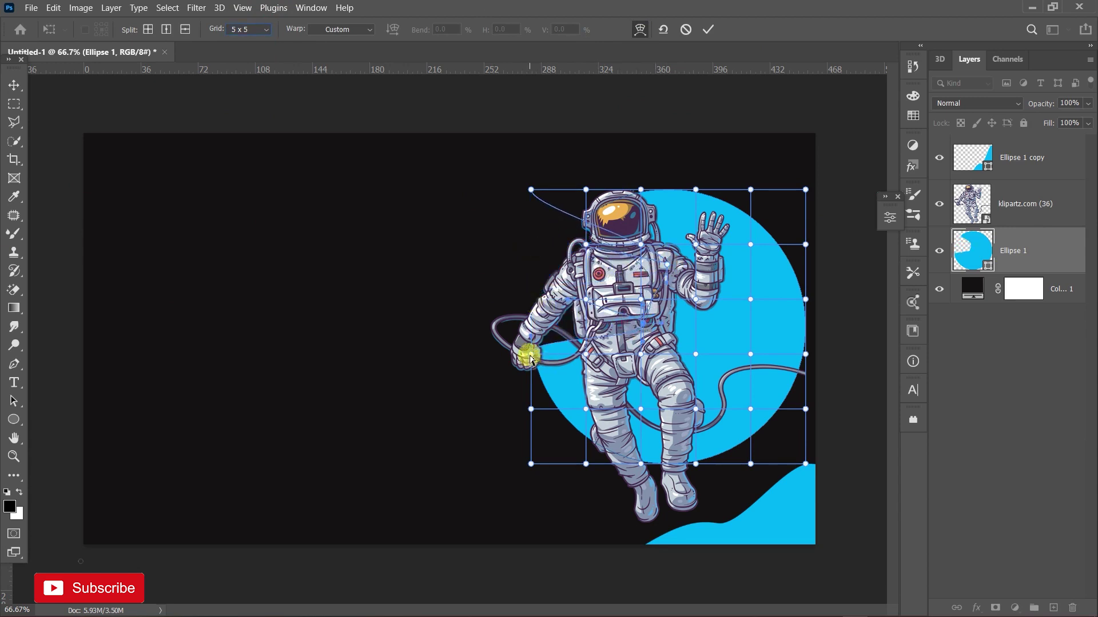
left_click_drag(531, 354, 632, 352)
left_click_drag(530, 408, 604, 402)
left_click_drag(531, 462, 612, 411)
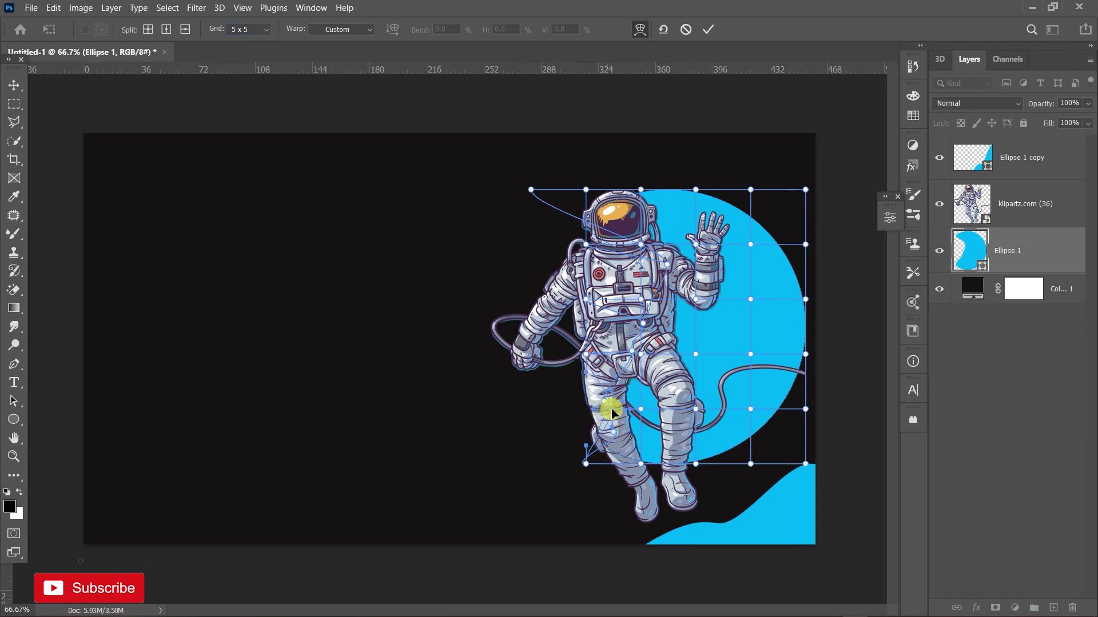
left_click(709, 31)
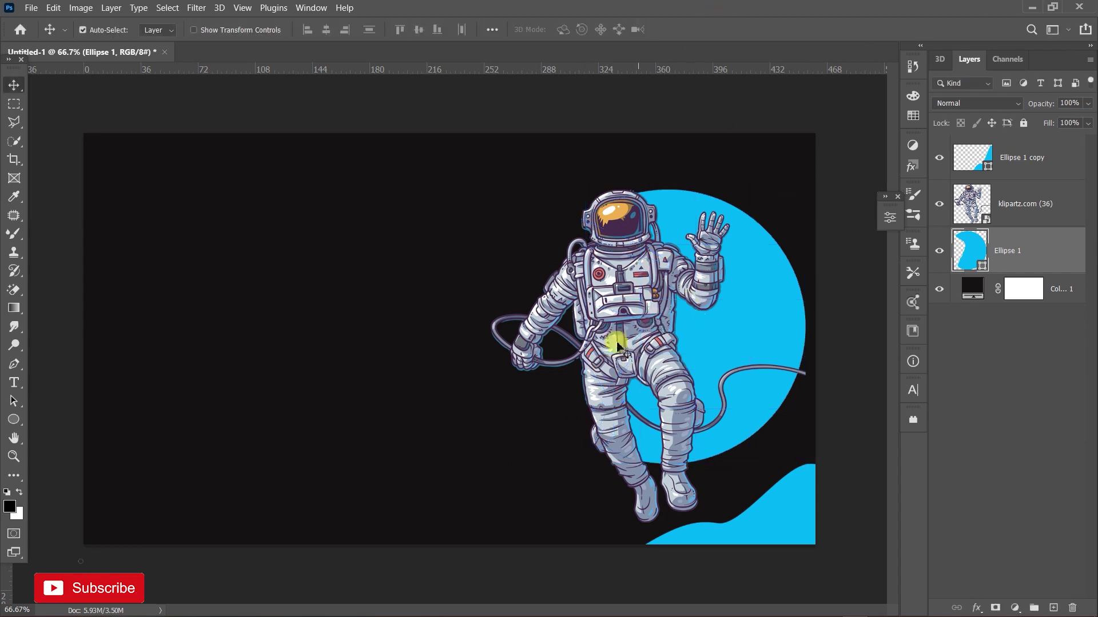
left_click_drag(627, 338, 622, 336)
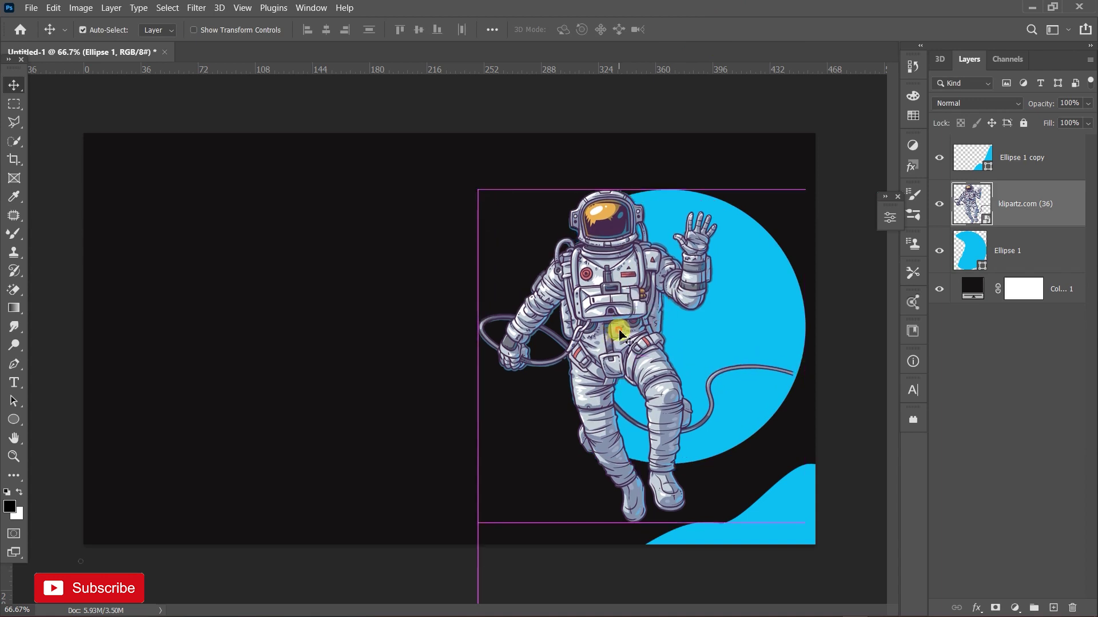
right_click(1019, 196)
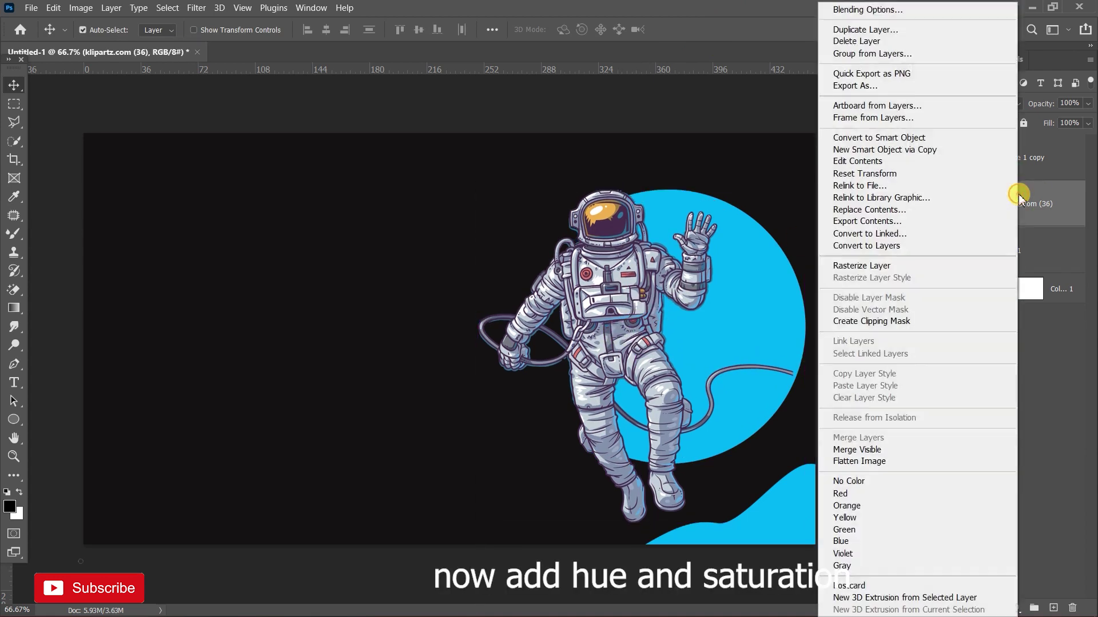
left_click(1033, 519)
left_click(1015, 607)
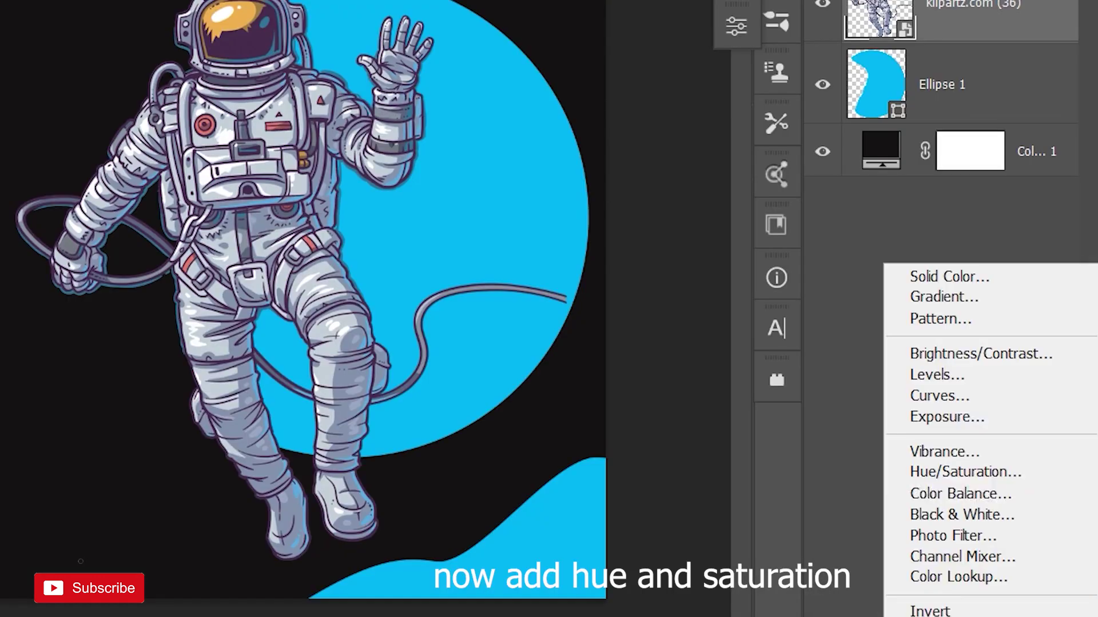
left_click(929, 472)
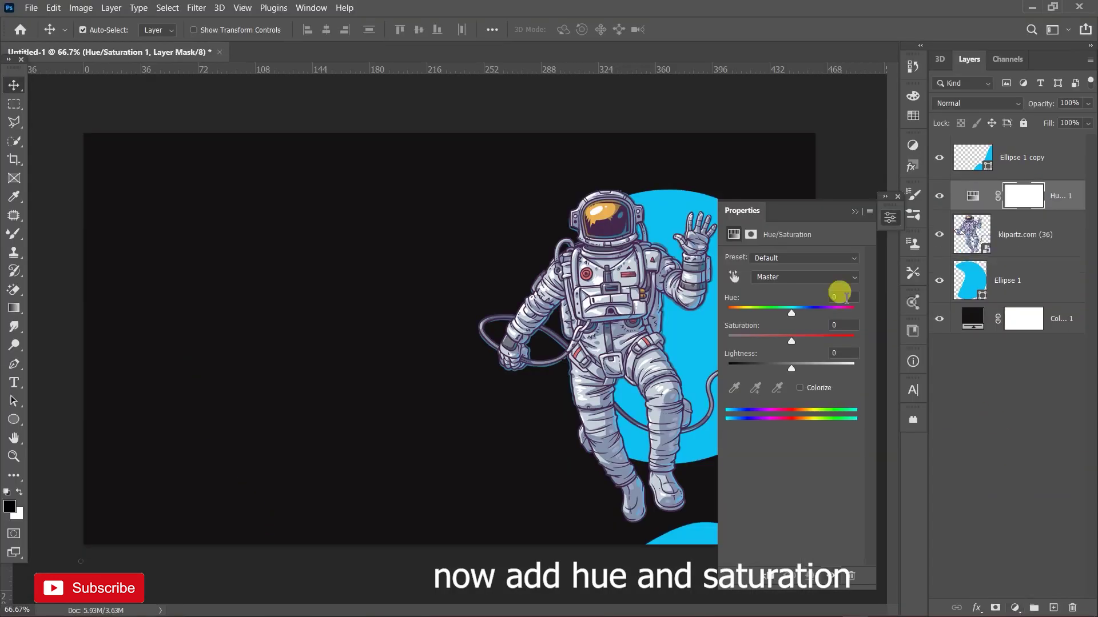
left_click_drag(792, 314, 794, 314)
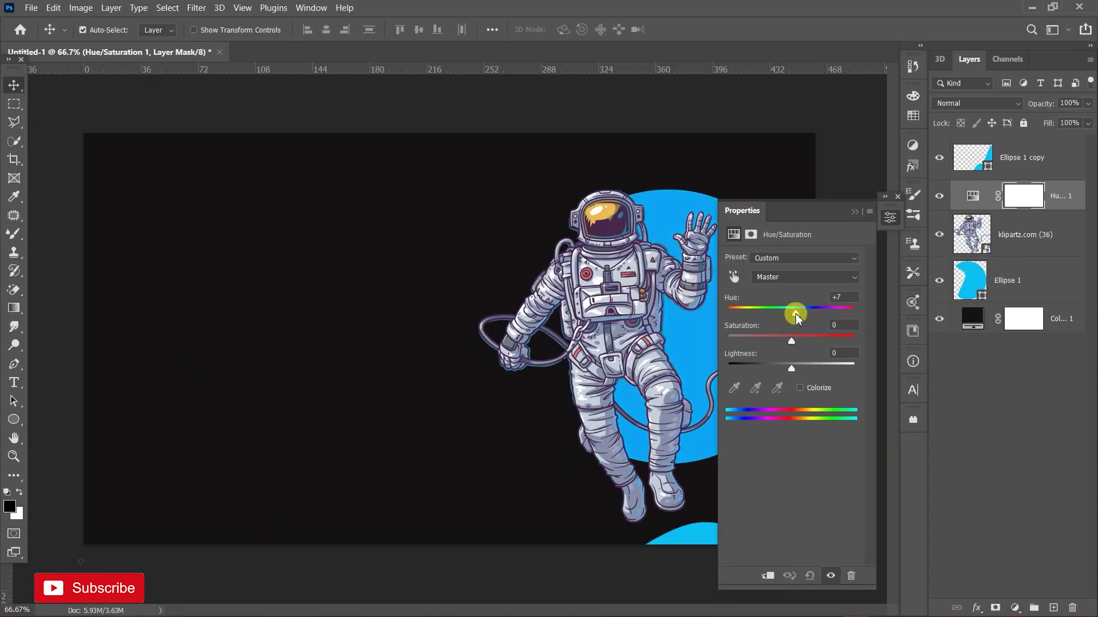
key("ctrl+z")
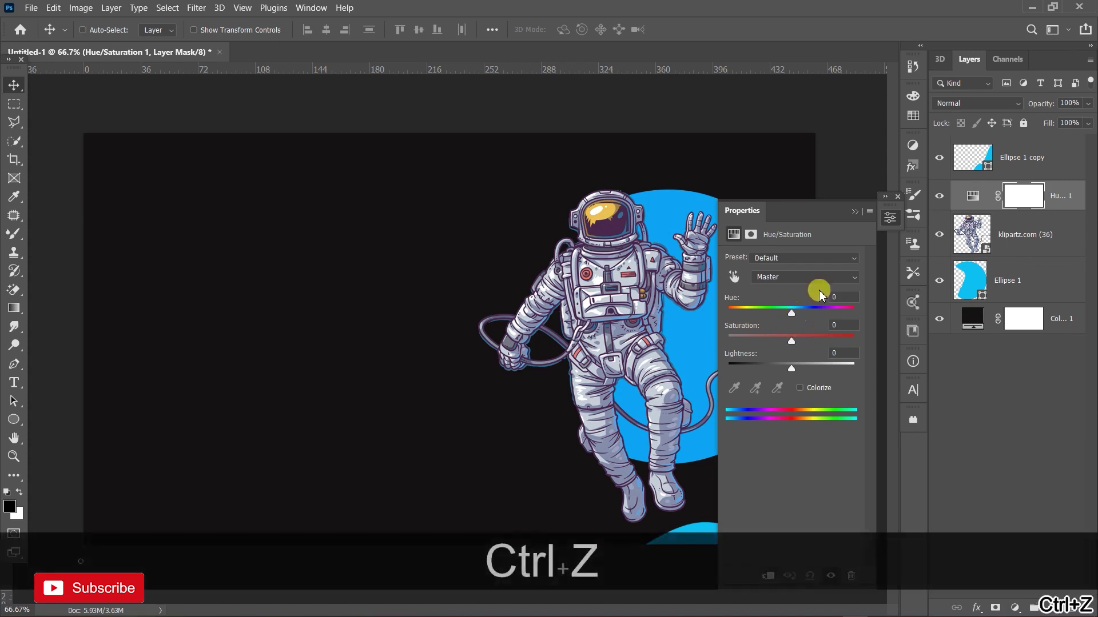
key("ctrl+z")
left_click(856, 214)
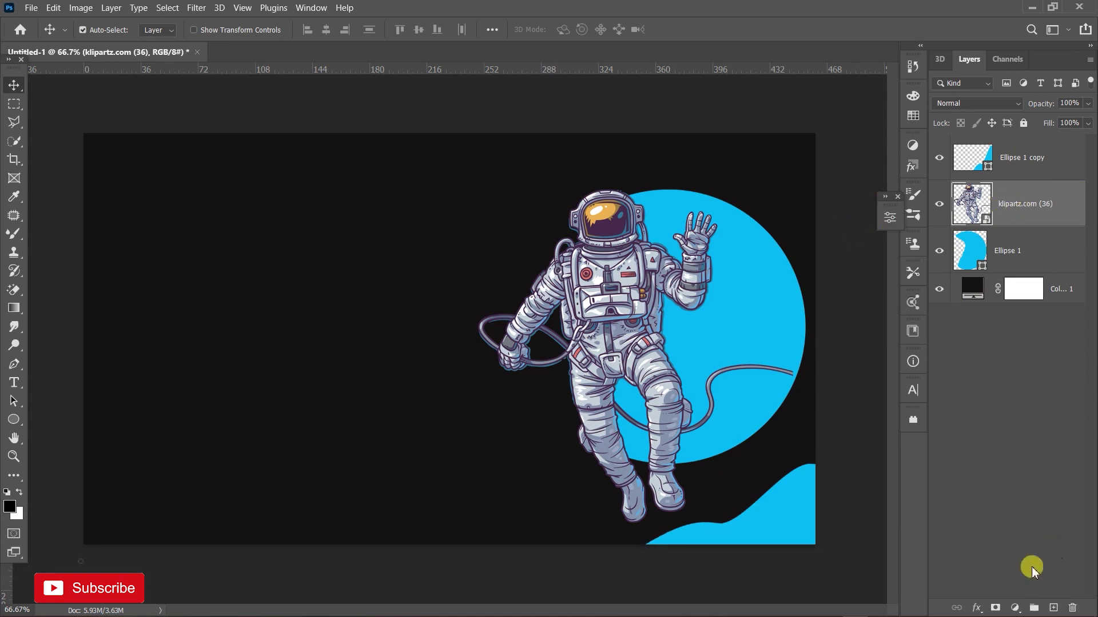
- Add a Hue/Saturation adjustment clipped to the astronaut layer, with hue -6 and saturation about +59
left_click(1015, 607)
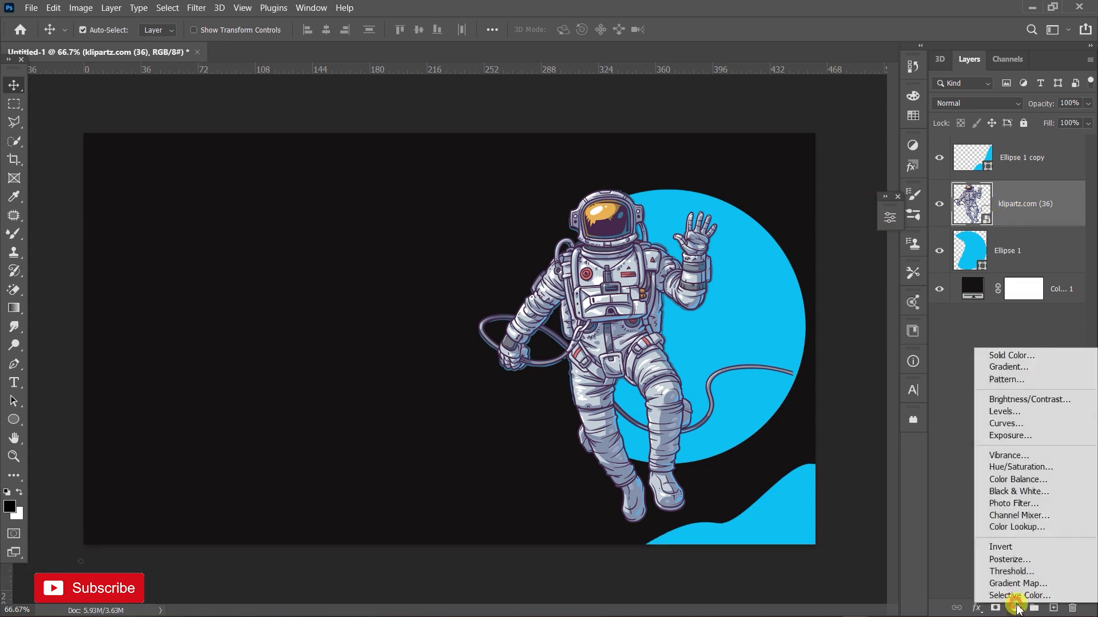
left_click(1011, 467)
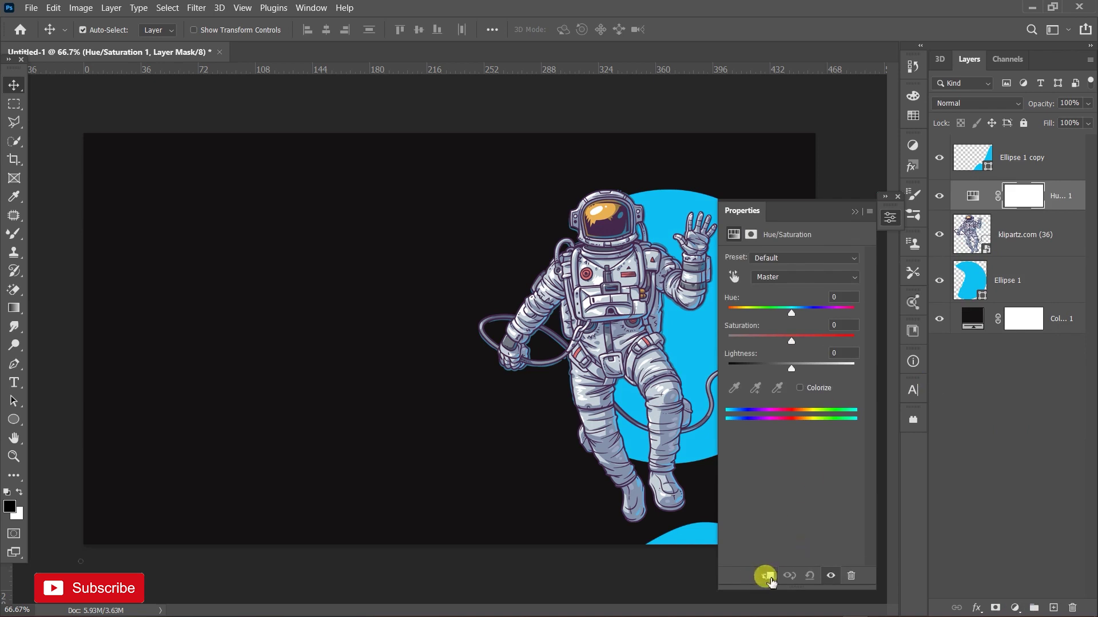
left_click(766, 577)
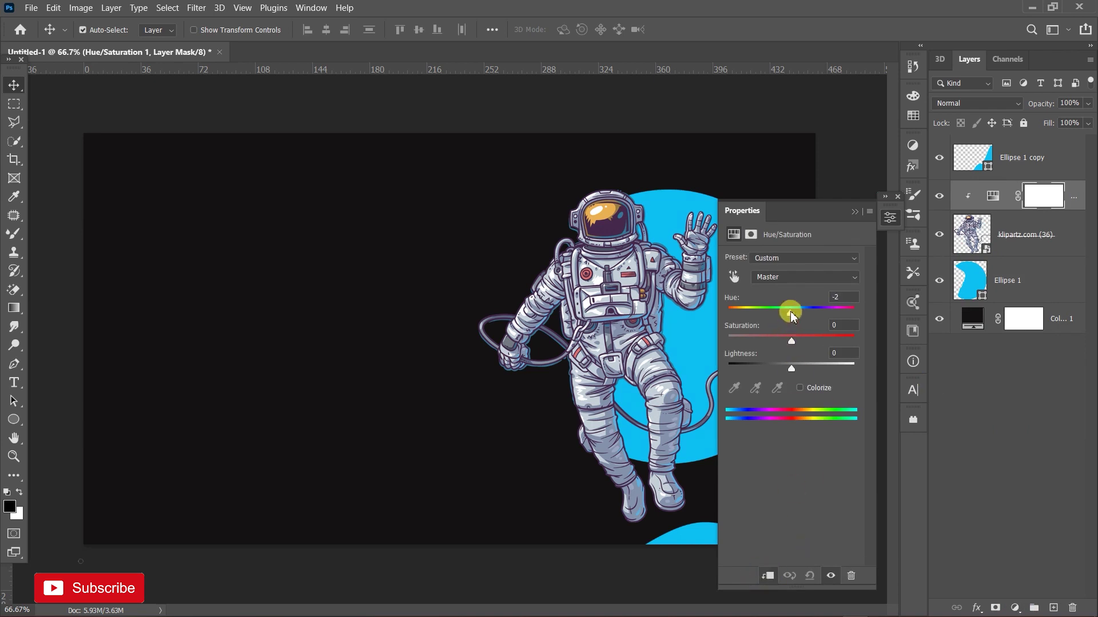
left_click_drag(799, 319, 786, 322)
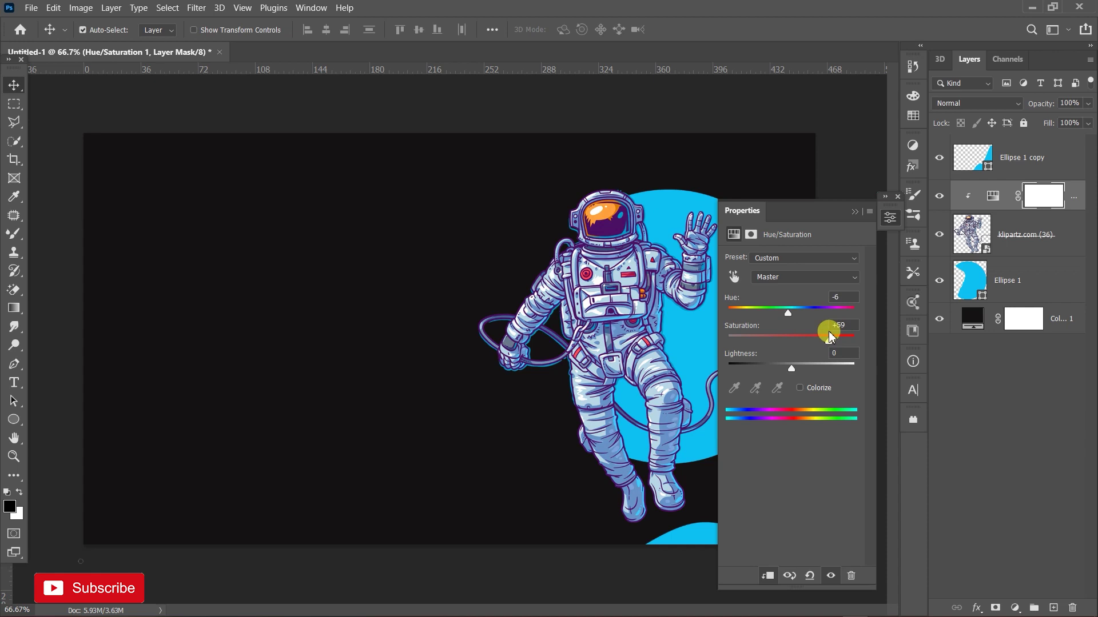
left_click(856, 211)
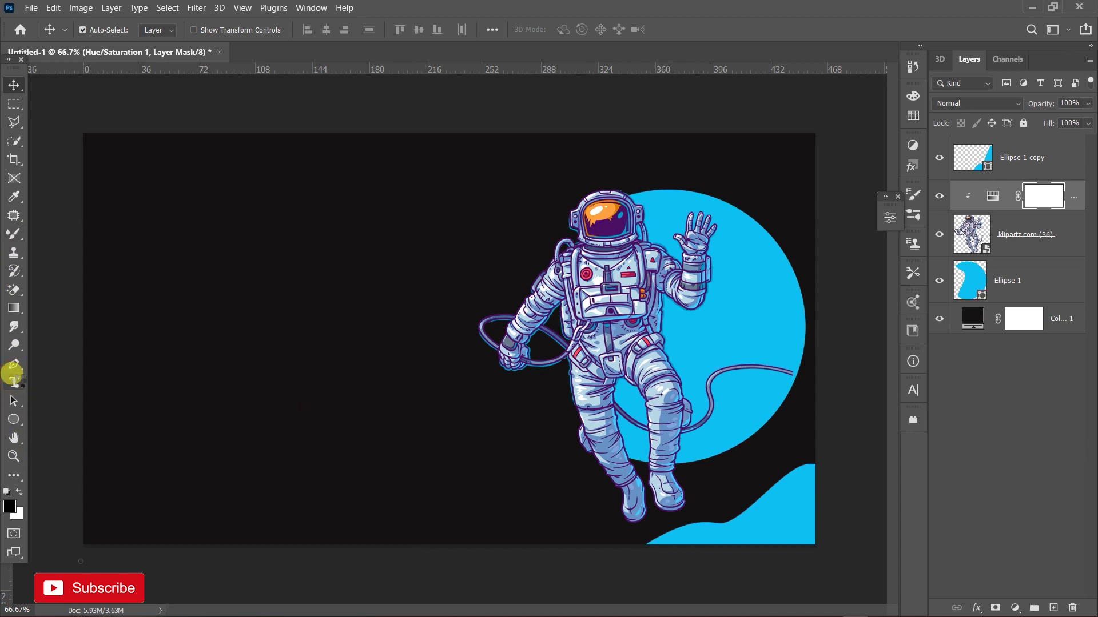
- Choose the Horizontal Type tool and set its font to Arial Narrow
left_click(21, 371)
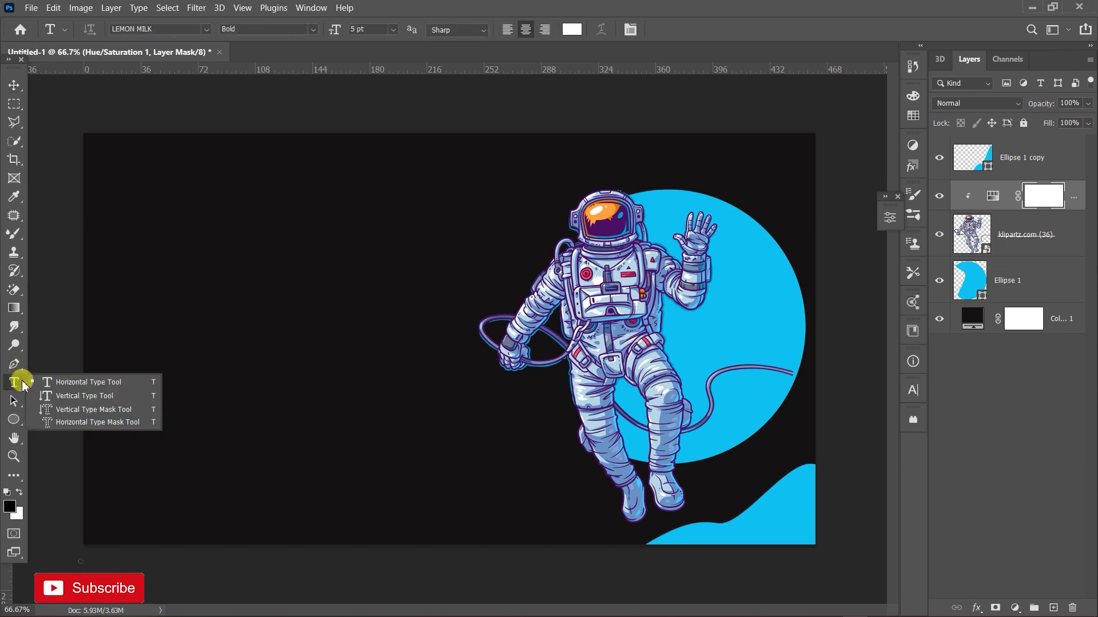
left_click(65, 385)
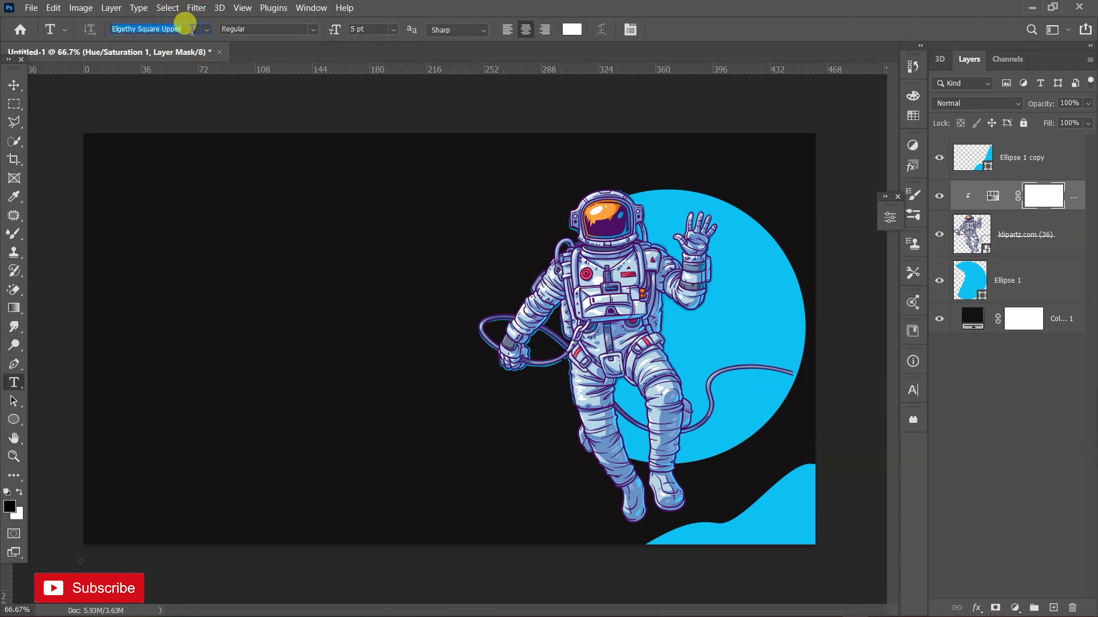
type("ari")
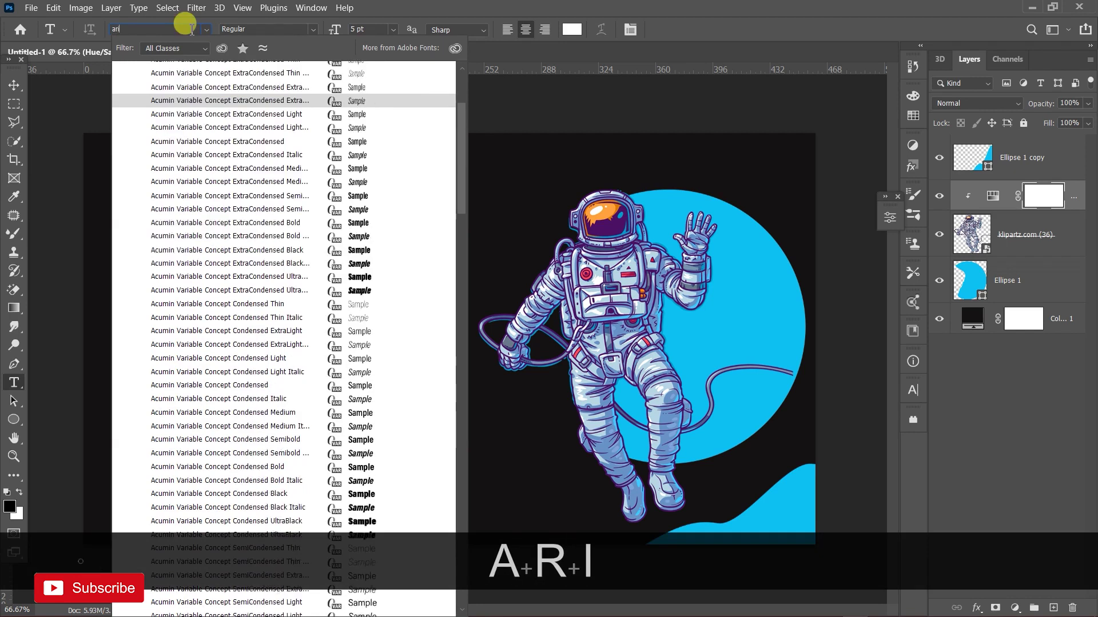
key("BackSpace")
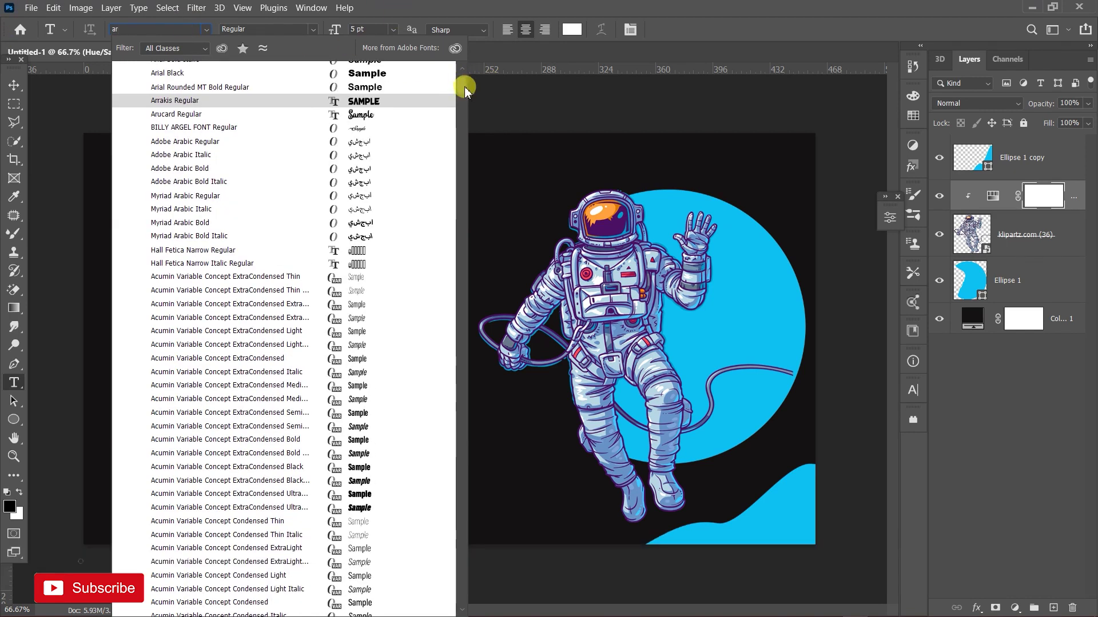
scroll(464, 89, "up", 4)
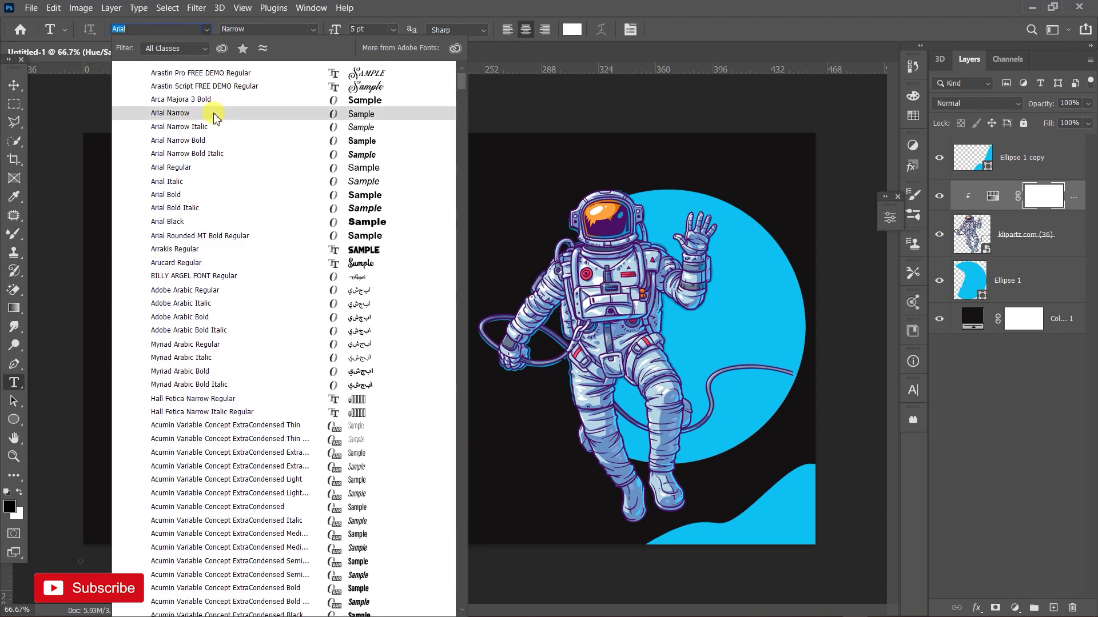
left_click(215, 114)
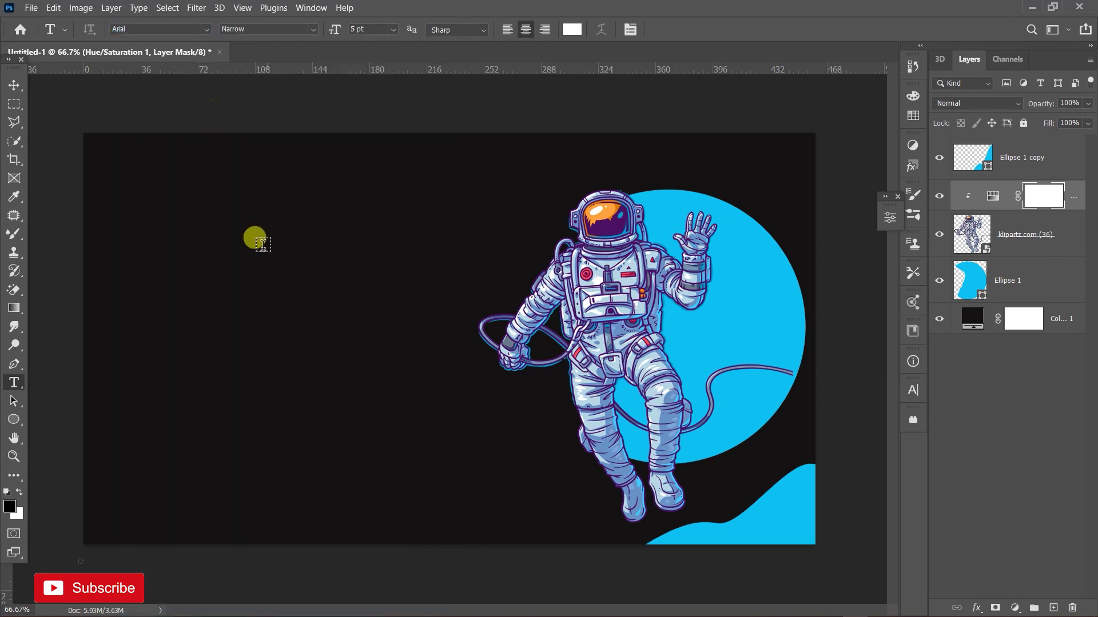
- Add the text HOME on the dark area in the canvas's upper-left part
left_click(227, 228)
type("HOME")
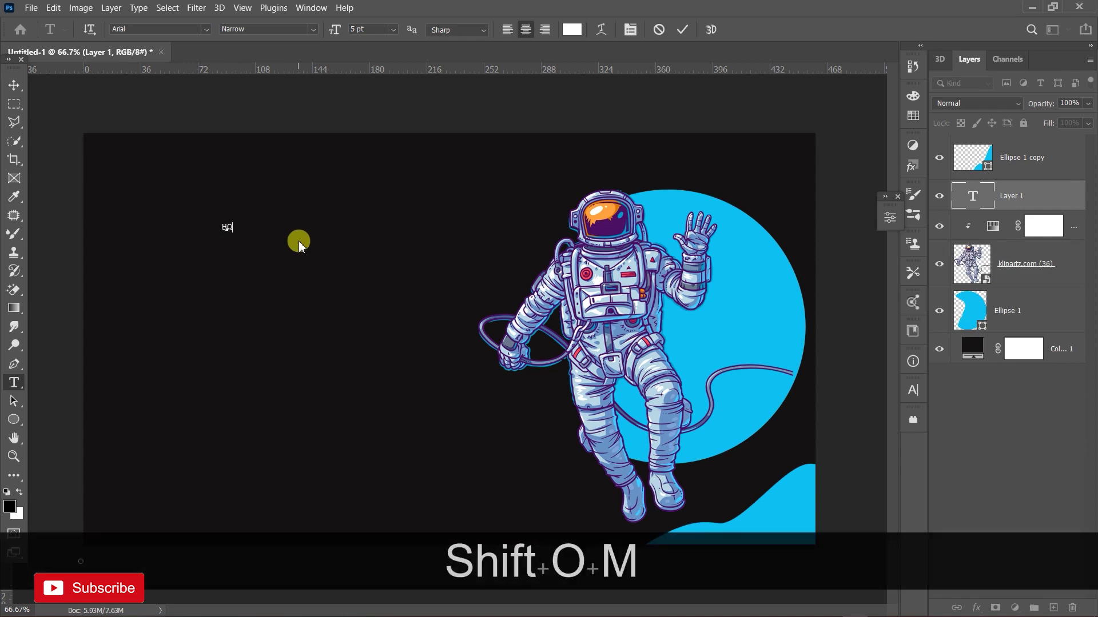
left_click(690, 30)
- Move the HOME text to the canvas's top edge, just above the astronaut's helmet
key("ctrl+t")
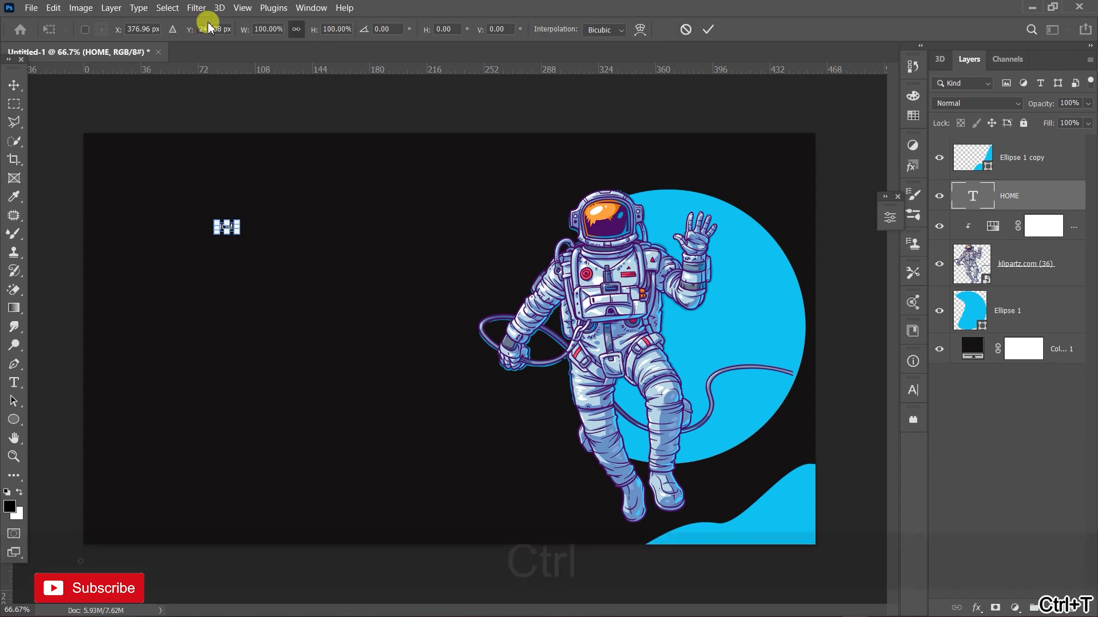
key("ctrl+equal")
key("ctrl+equal")
key("space")
left_click_drag(167, 141, 488, 363)
left_click_drag(132, 207, 744, 144)
left_click_drag(831, 158, 377, 300)
left_click_drag(283, 291, 779, 114)
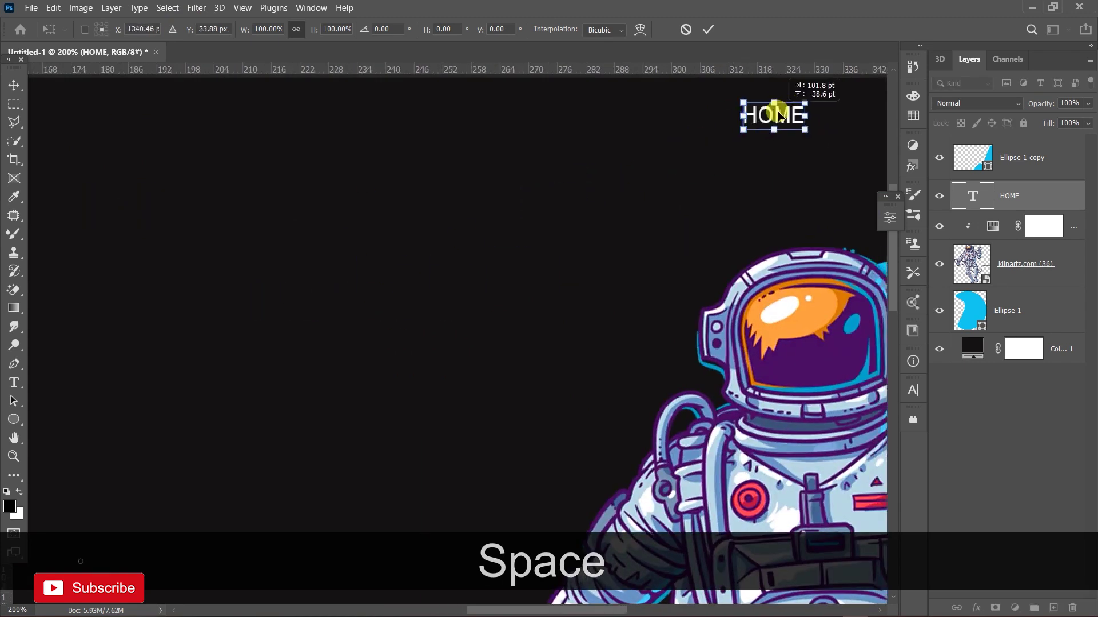
key("ctrl+minus")
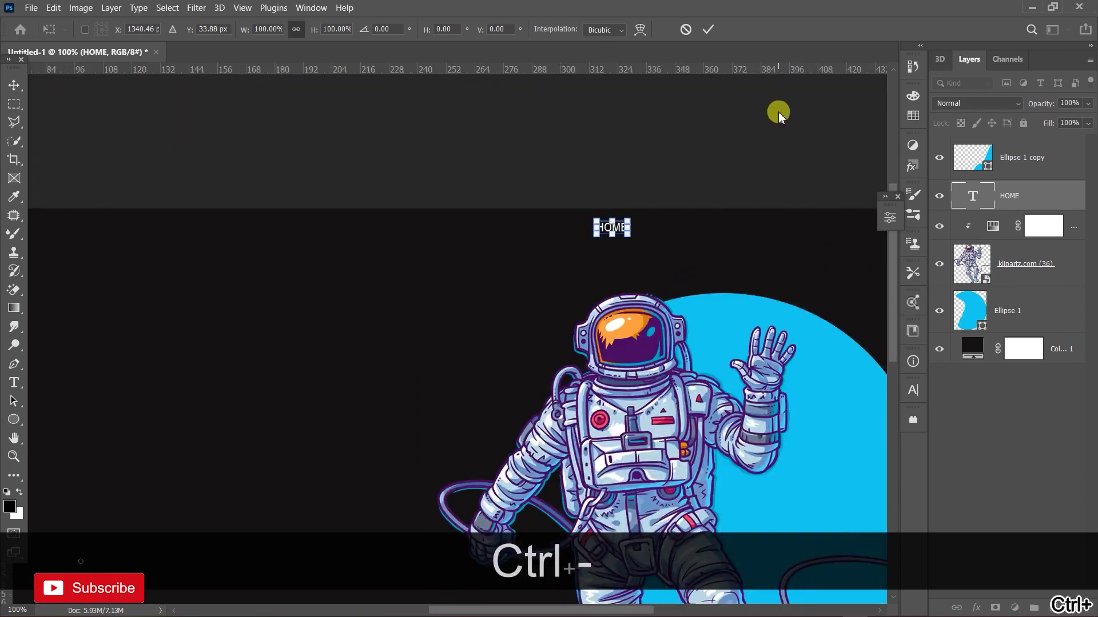
left_click_drag(610, 228, 647, 239)
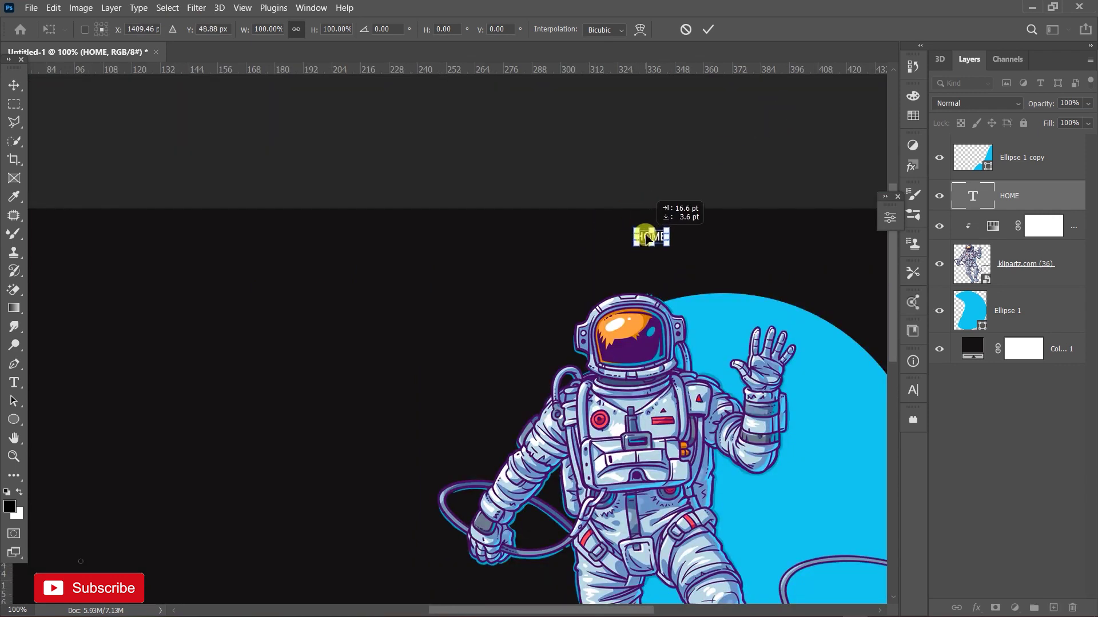
left_click(709, 29)
- Add the two-line text SKILO / JUNIA on the dark area beside the astronaut and set its font to LEMON MILK Bold
key("ctrl+minus")
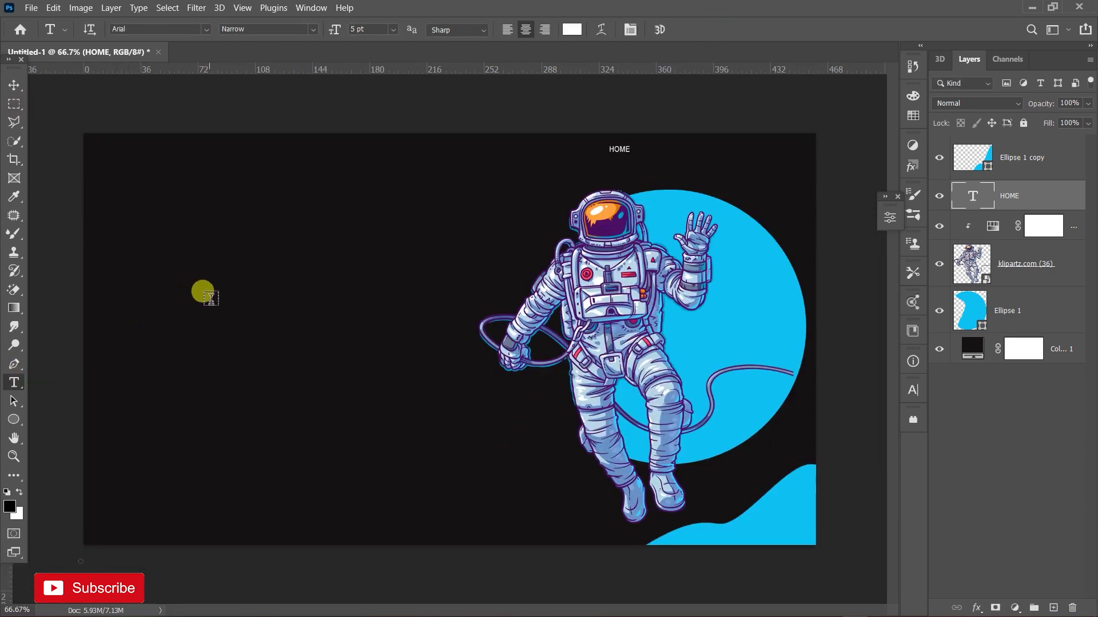
left_click(199, 295)
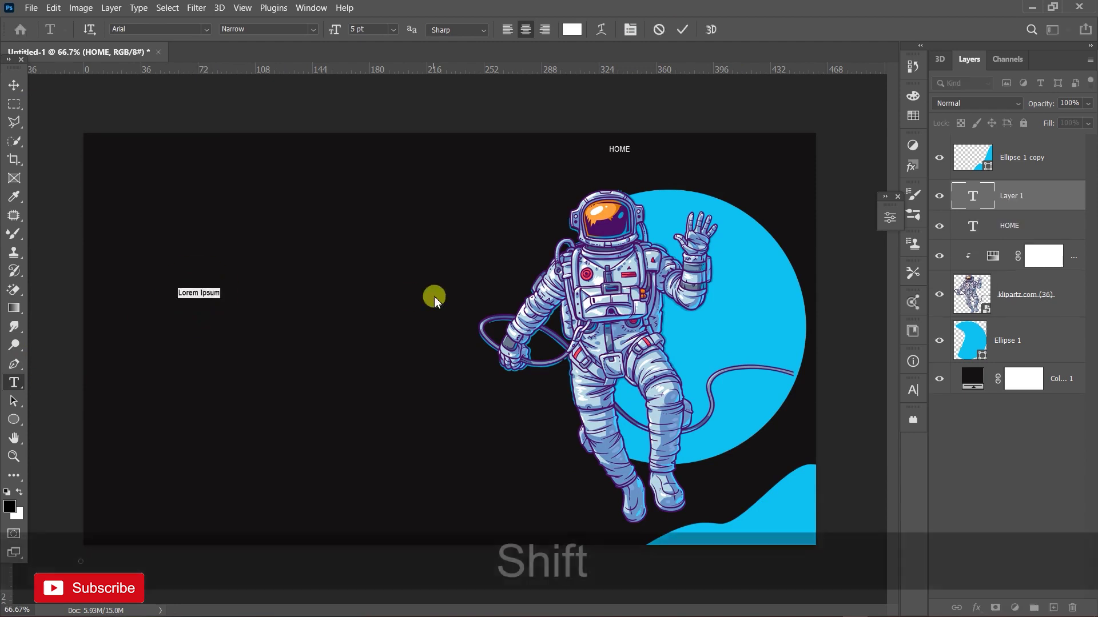
type("Skilo")
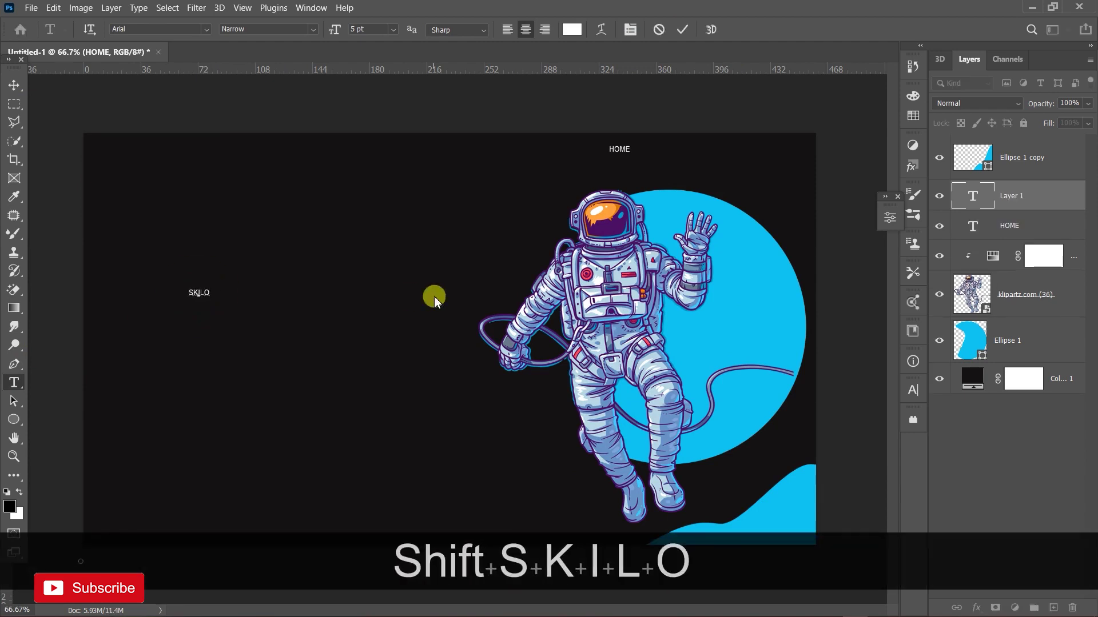
key("shift+Return")
type("Junia")
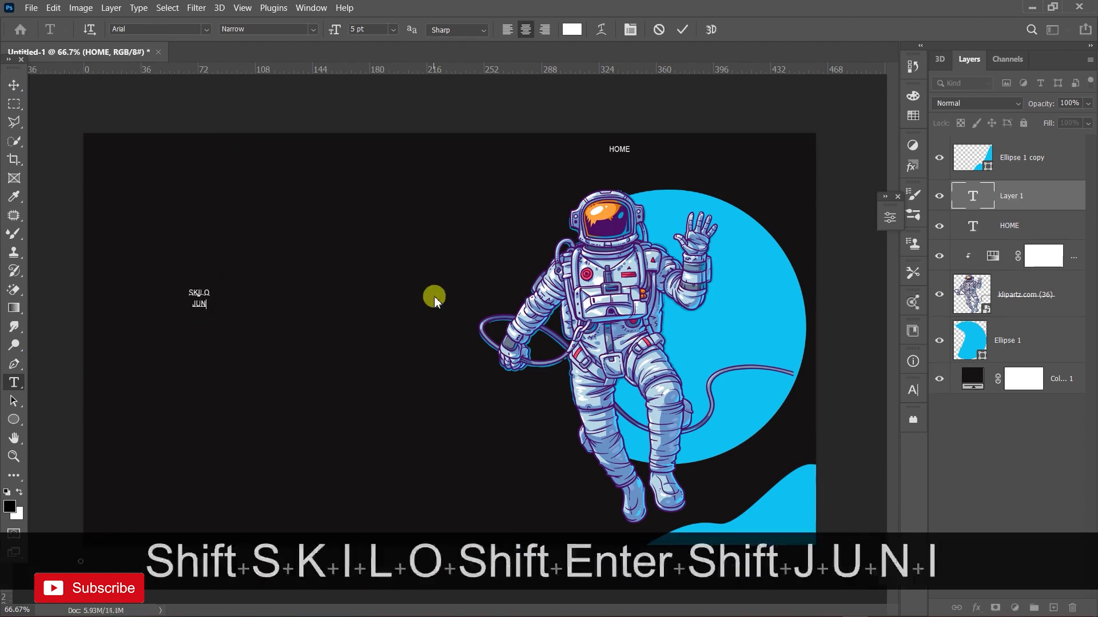
left_click(683, 29)
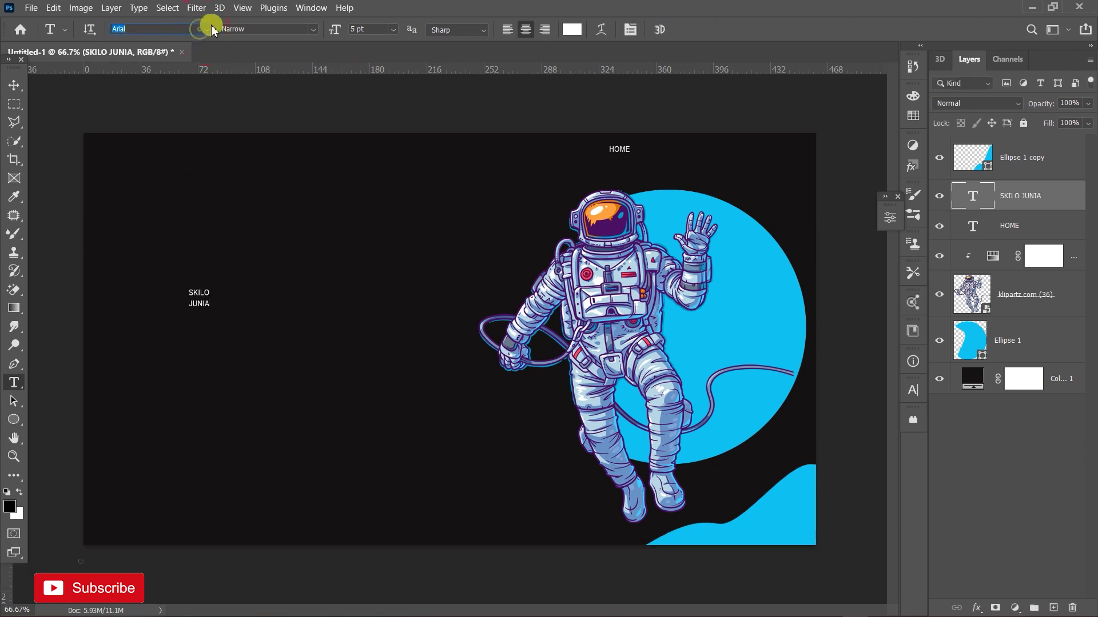
left_click(211, 30)
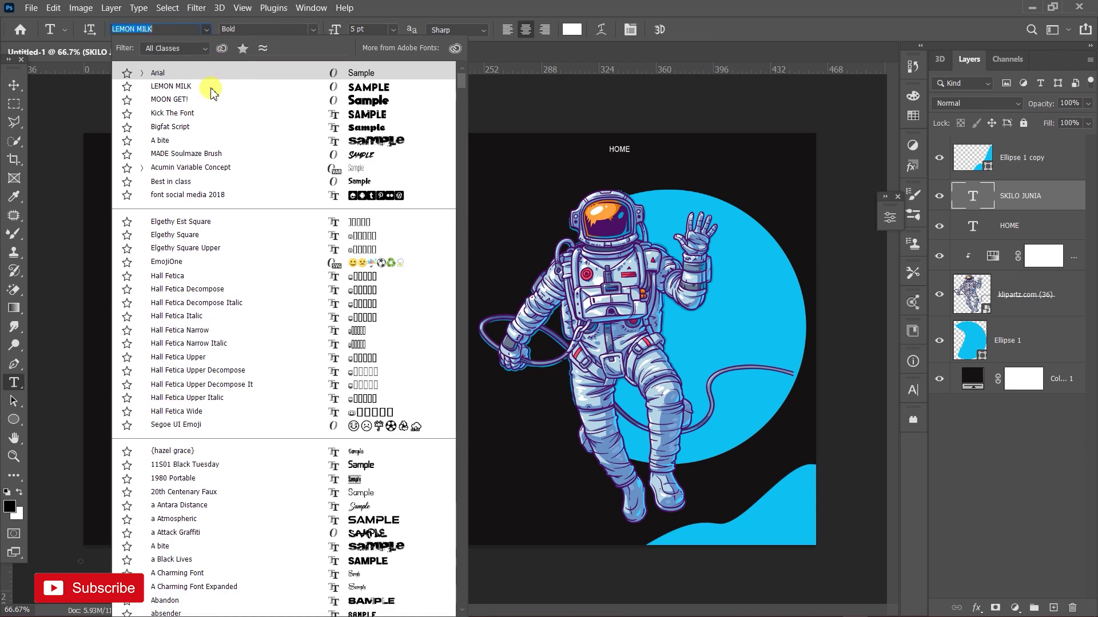
left_click(211, 88)
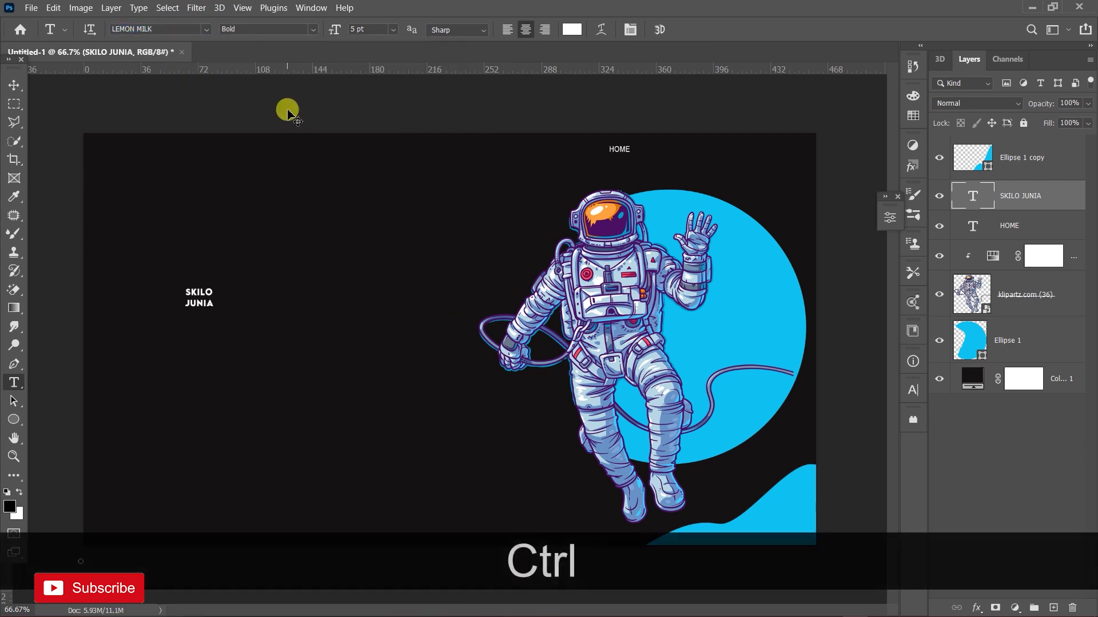
- Scale the SKILO JUNIA headline up to about 1410% and position it to fill the dark area beside the astronaut
key("ctrl+t")
left_click_drag(244, 269, 368, 203)
left_click_drag(289, 249, 364, 307)
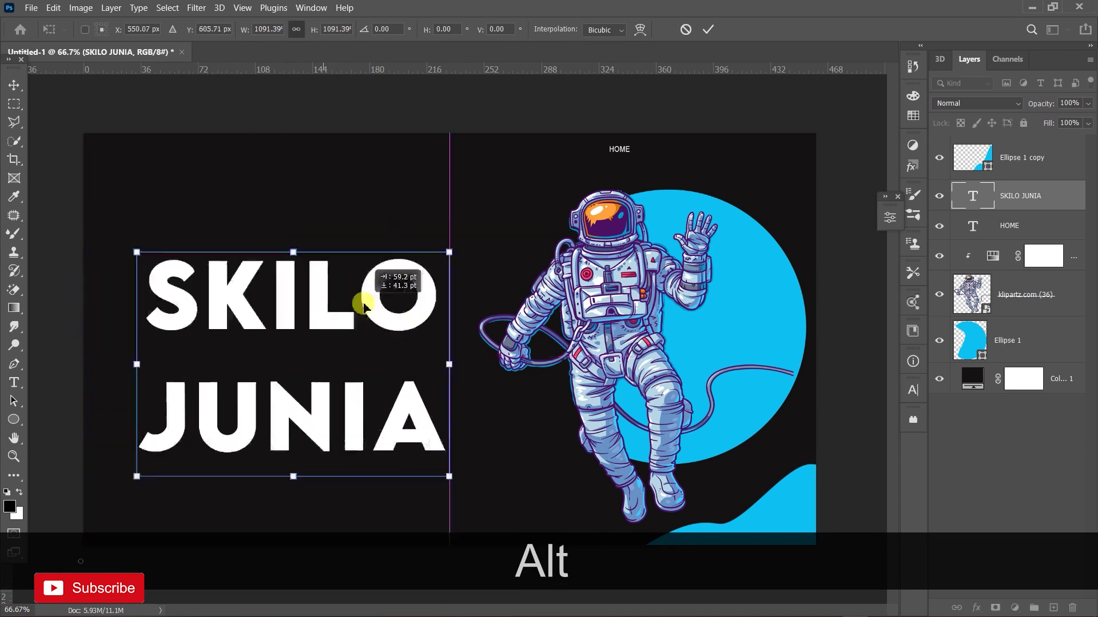
left_click_drag(448, 238, 490, 201)
mouse_move(417, 273)
left_mouse_down()
mouse_move(404, 269)
mouse_move(409, 259)
left_mouse_up()
key("Return")
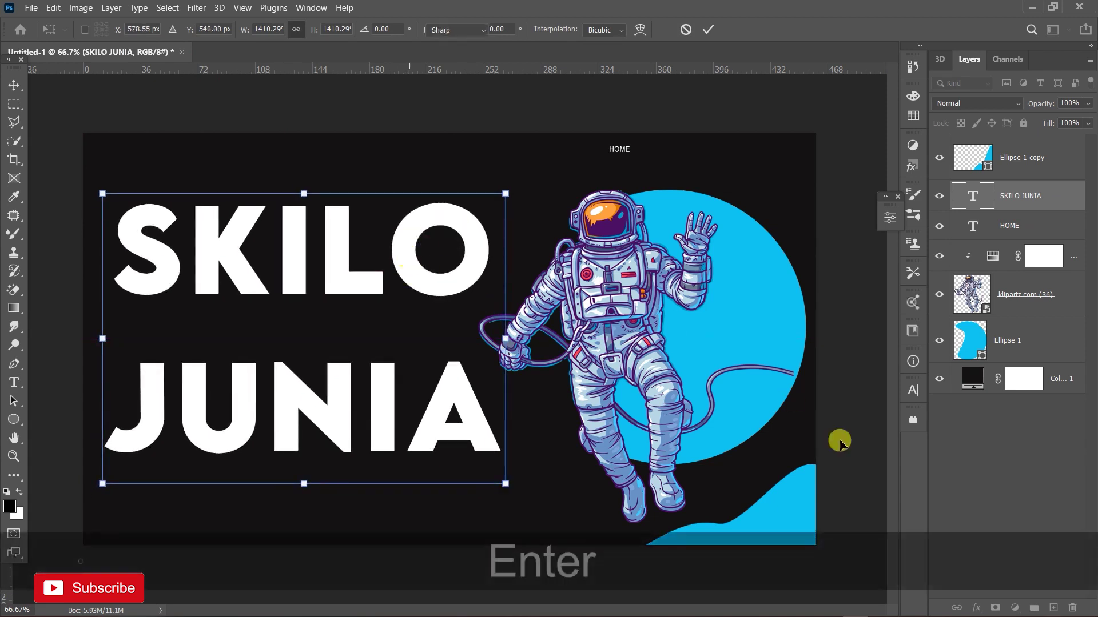
- Reduce the headline's leading so its two lines nearly touch, and move it down to the canvas's vertical middle
left_click(913, 390)
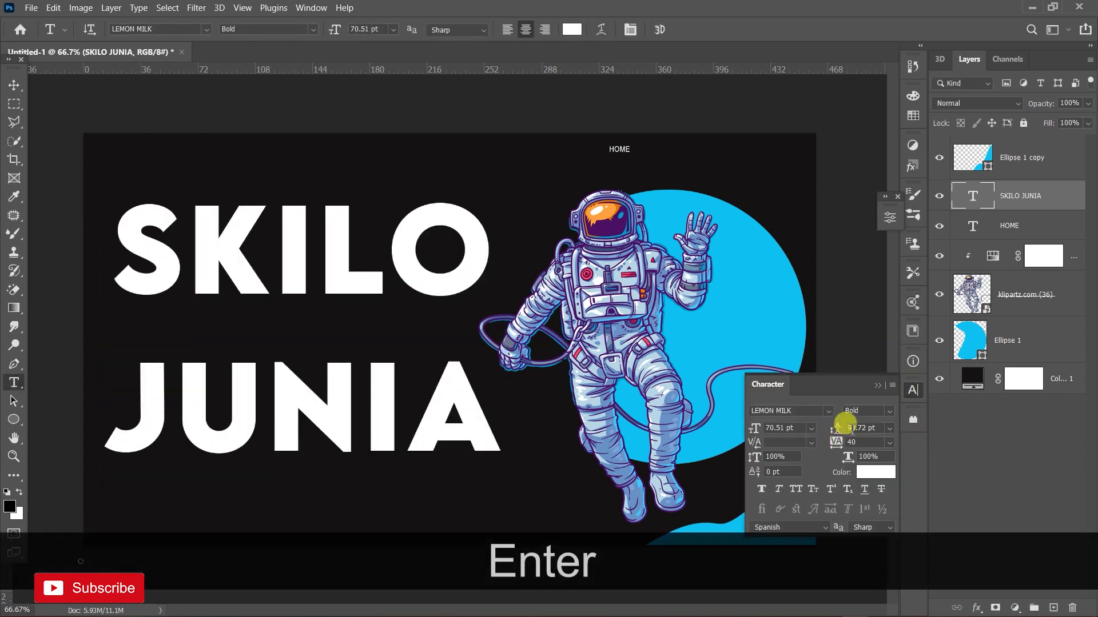
left_click_drag(829, 424, 820, 424)
left_click(878, 385)
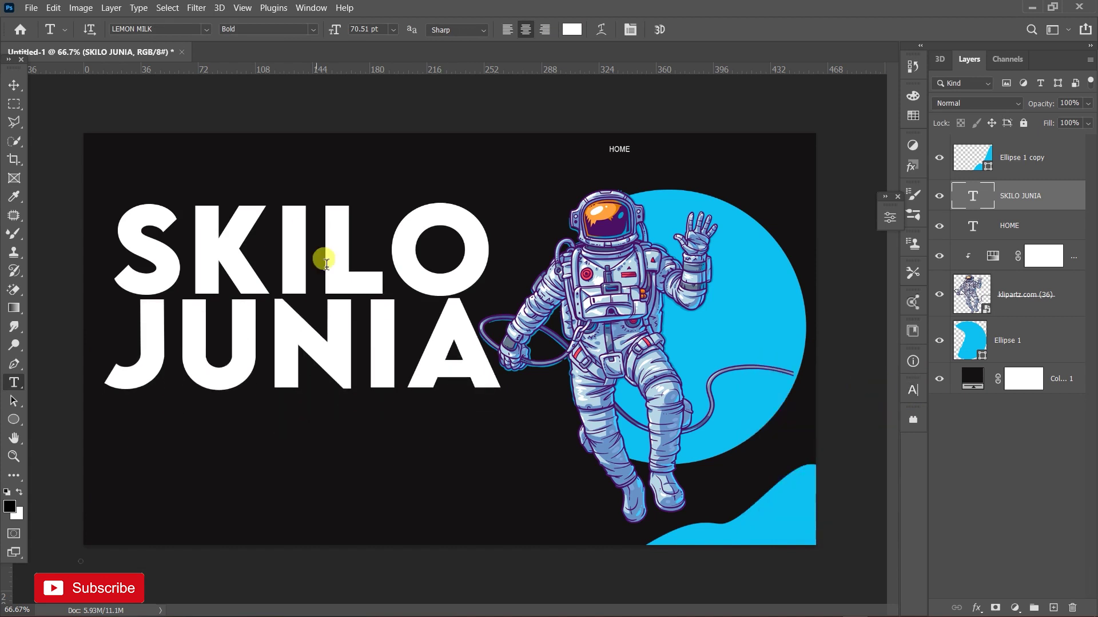
key("v")
mouse_move(351, 274)
left_mouse_down()
mouse_move(331, 276)
mouse_move(341, 293)
left_mouse_up()
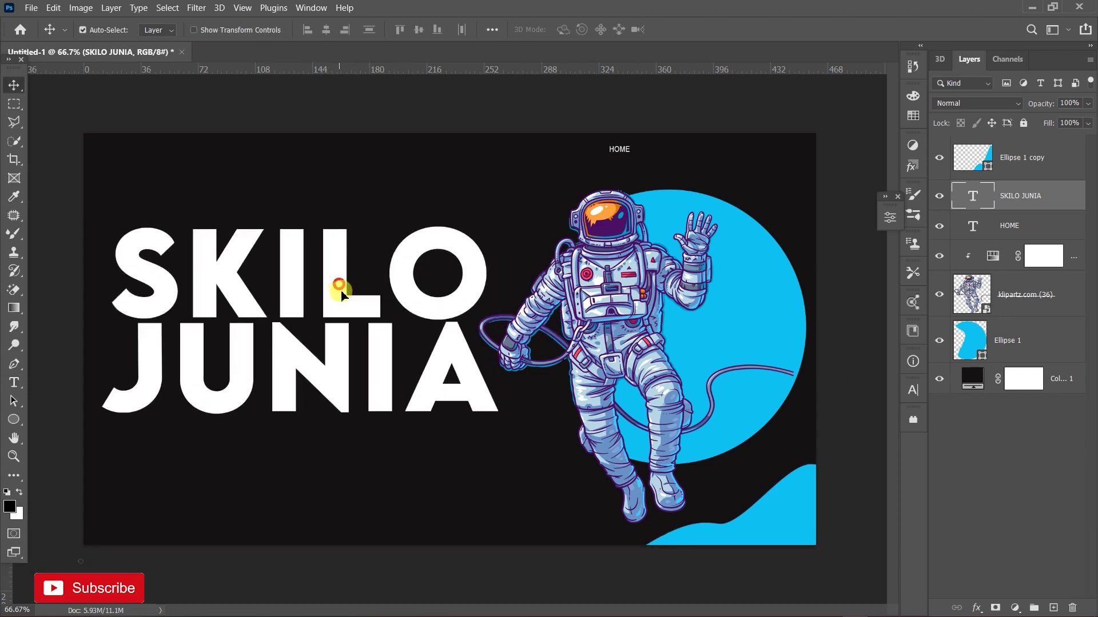
- Draw a rounded rectangle of about 385 x 98 px below the headline
left_click(13, 420)
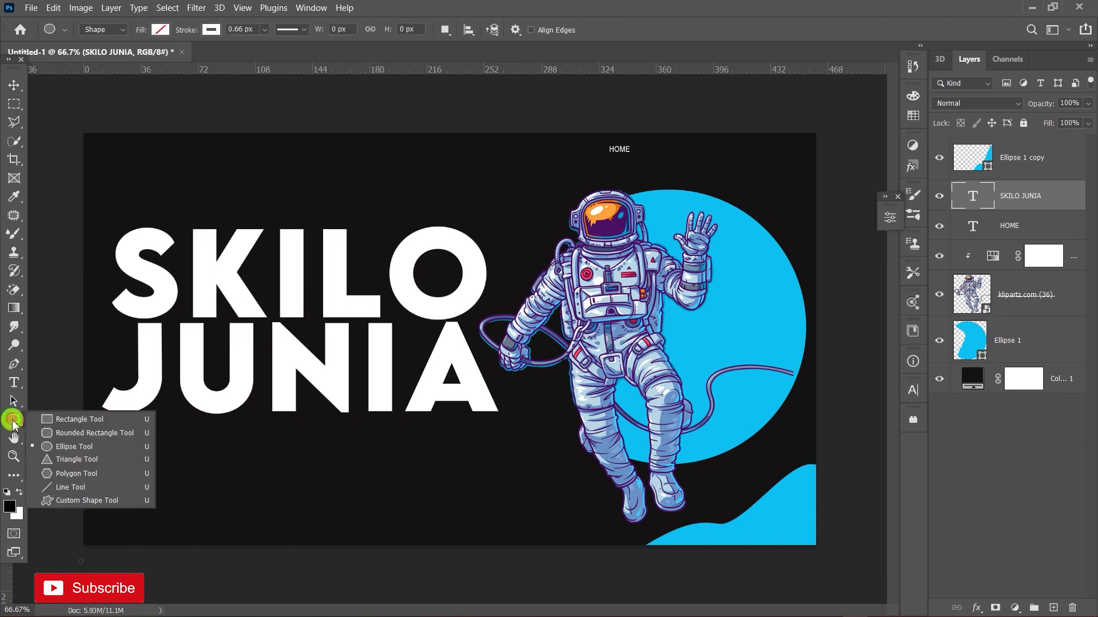
left_click(65, 438)
left_click_drag(170, 443, 317, 480)
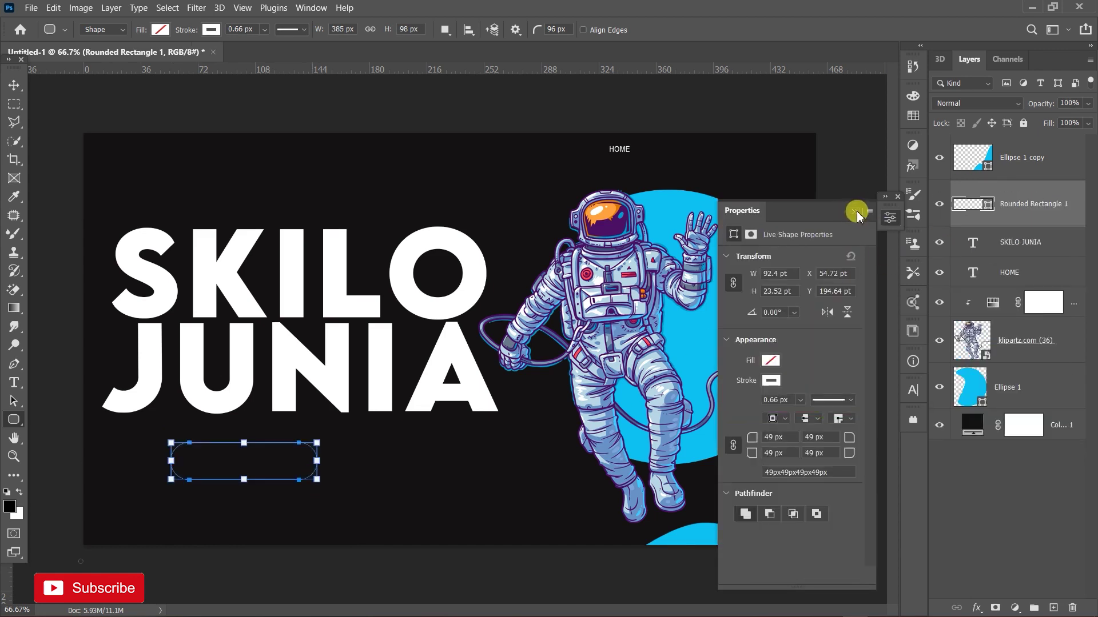
left_click(855, 212)
- Set the rounded rectangle's stroke colour to the recently used blue
left_click(212, 31)
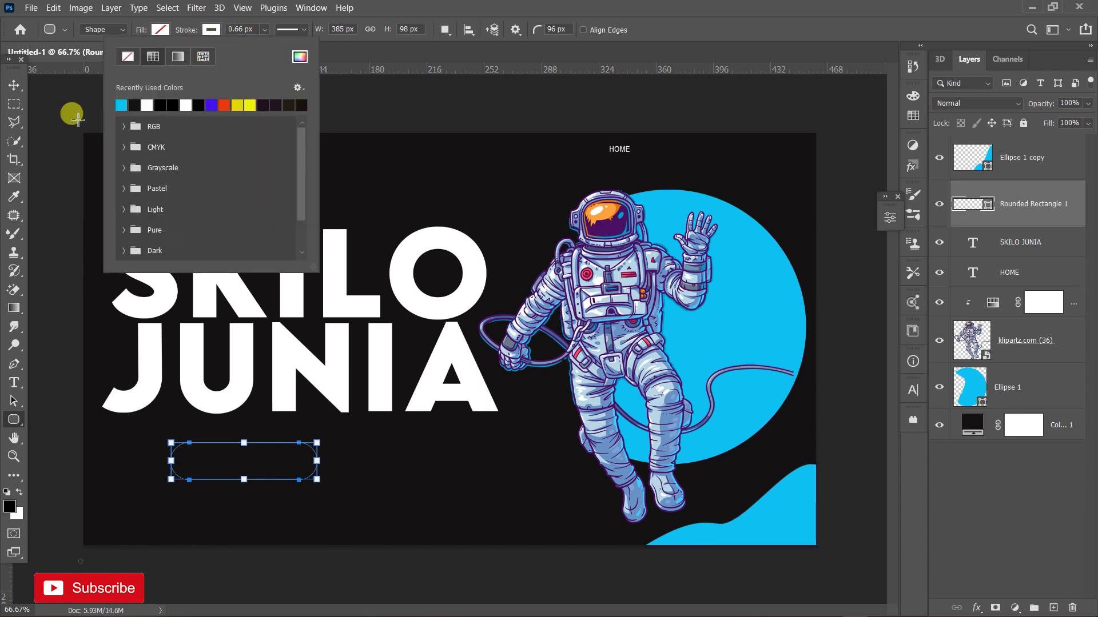
left_click(122, 104)
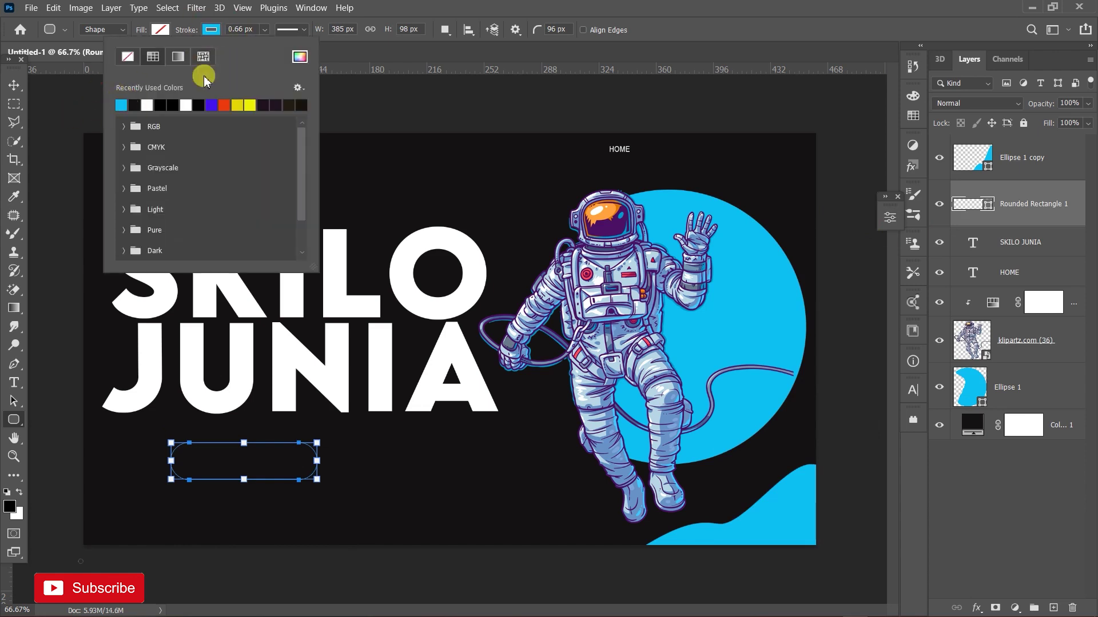
left_click(210, 30)
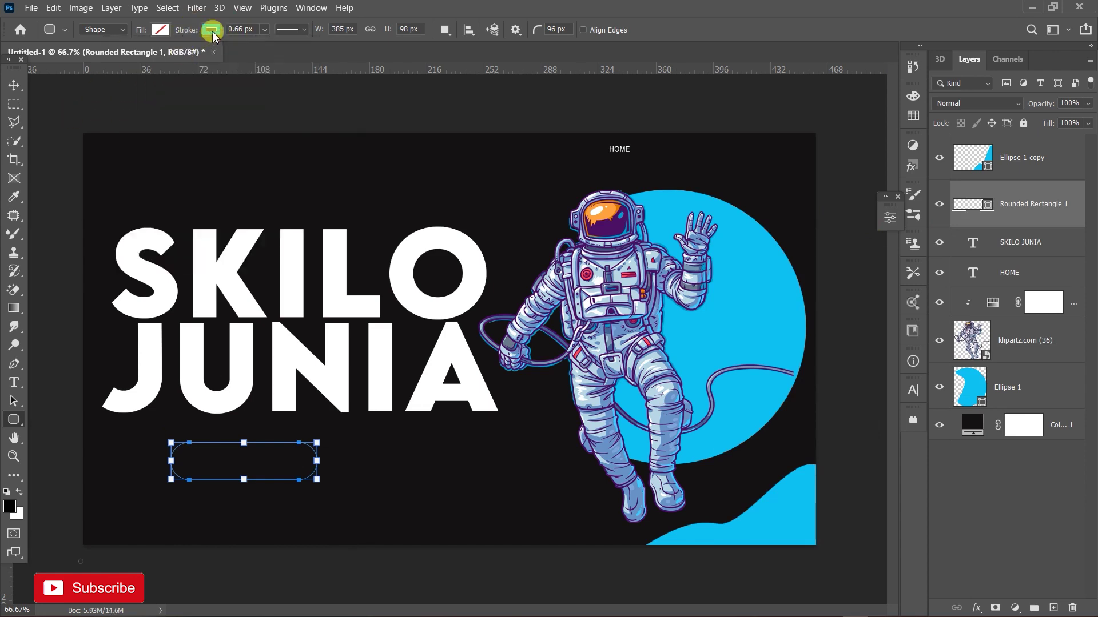
- Remove the rounded rectangle's stroke and fill it with the recently used blue
left_click(212, 32)
left_click(136, 59)
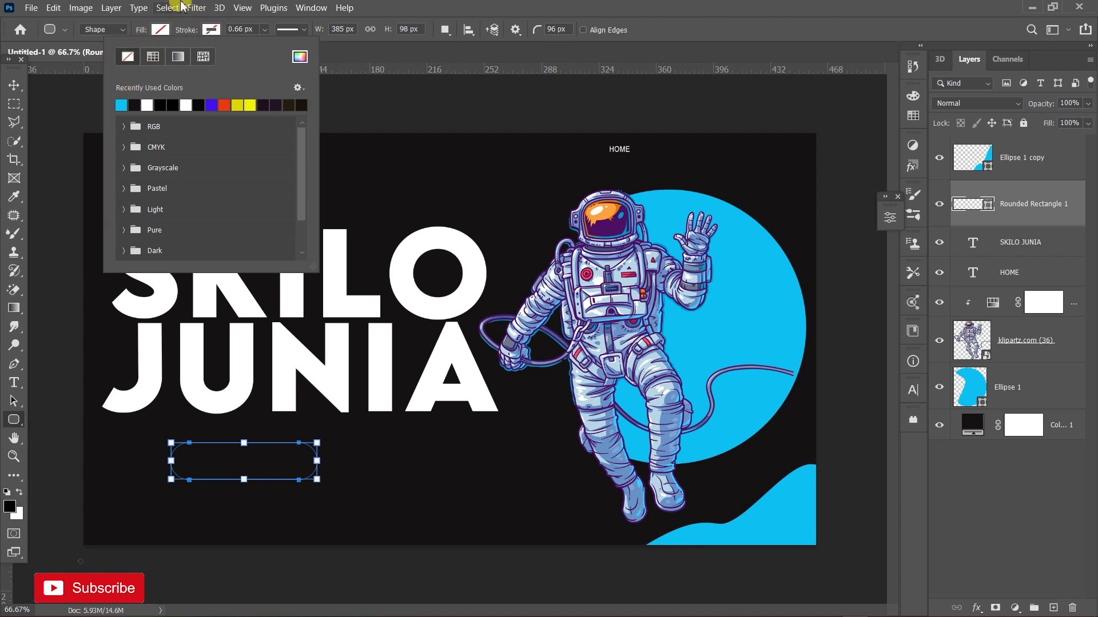
left_click(162, 31)
left_click(151, 57)
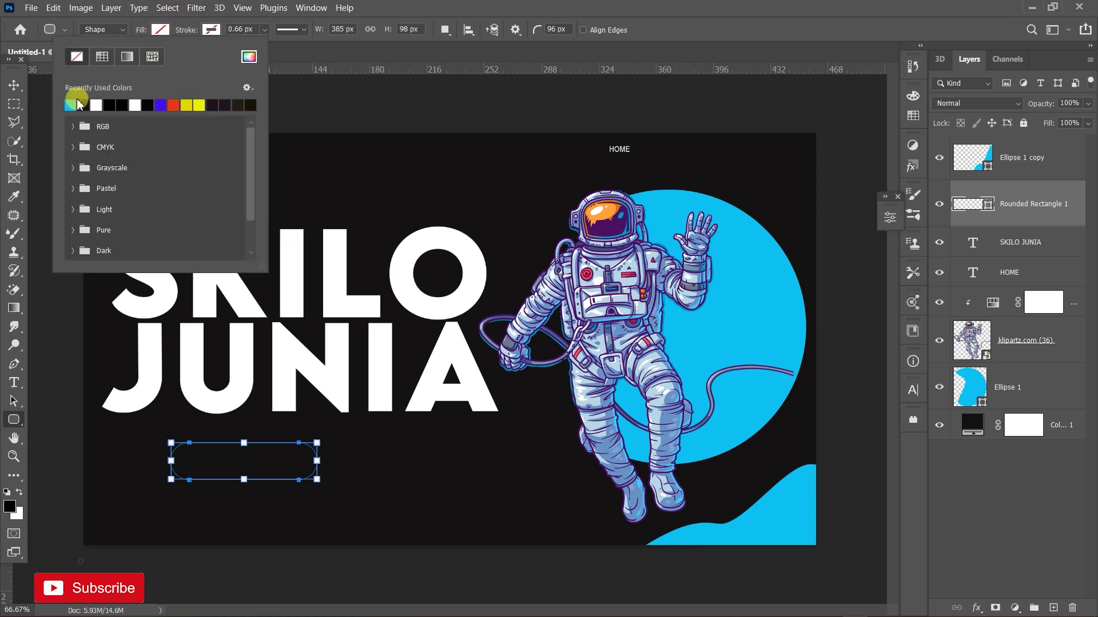
left_click(71, 105)
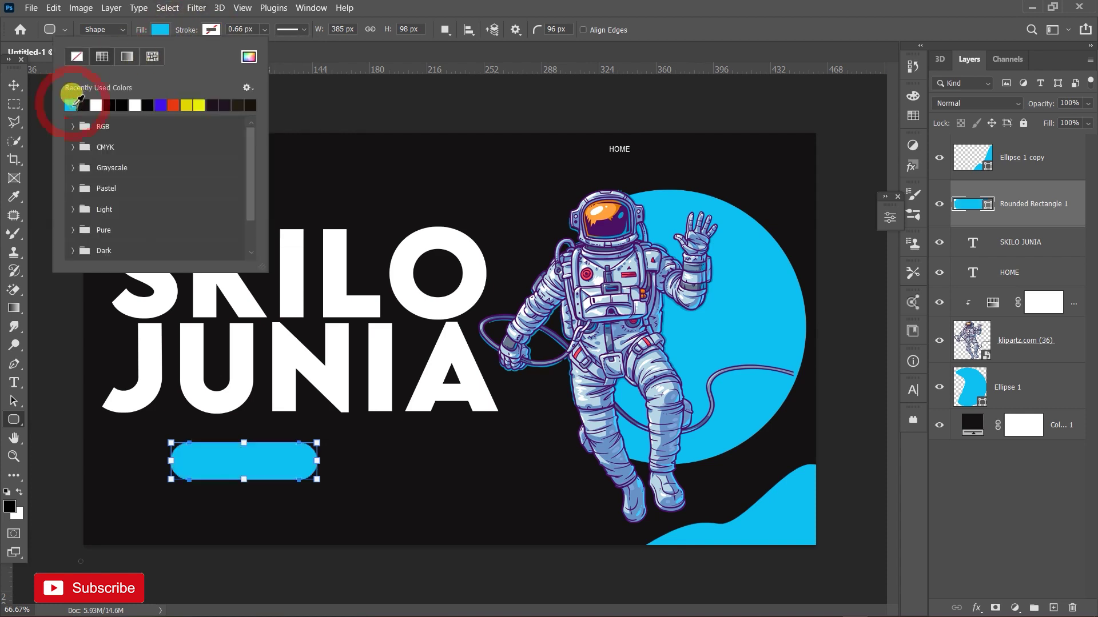
- Shift the blue rounded rectangle beneath the headline and scale it down slightly with Free Transform
left_click(4, 85)
left_click_drag(227, 462, 205, 471)
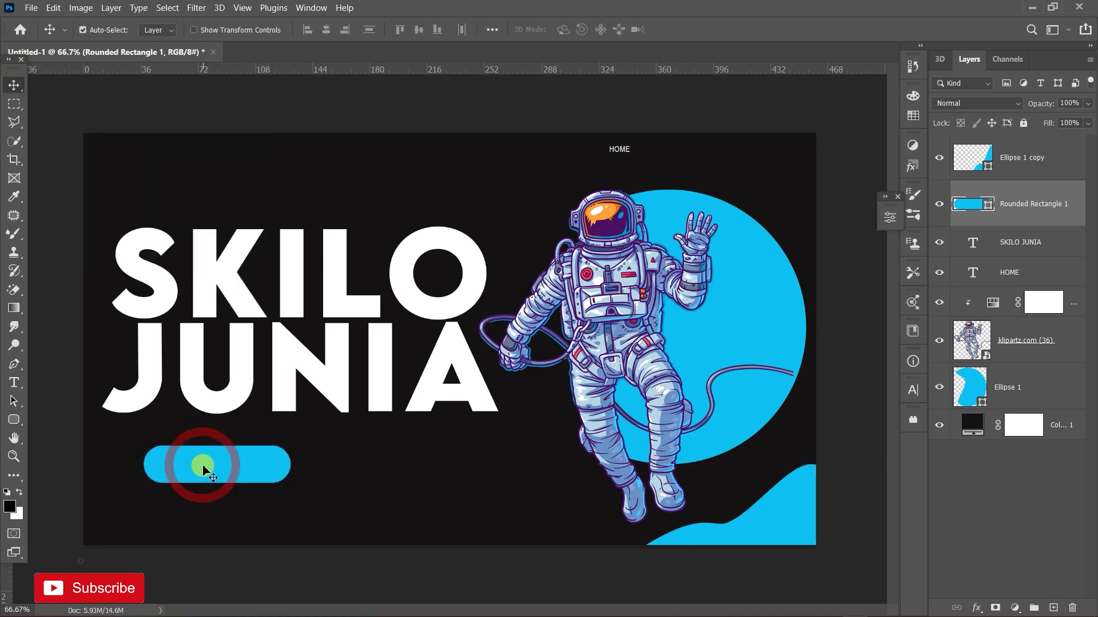
key("ctrl+t")
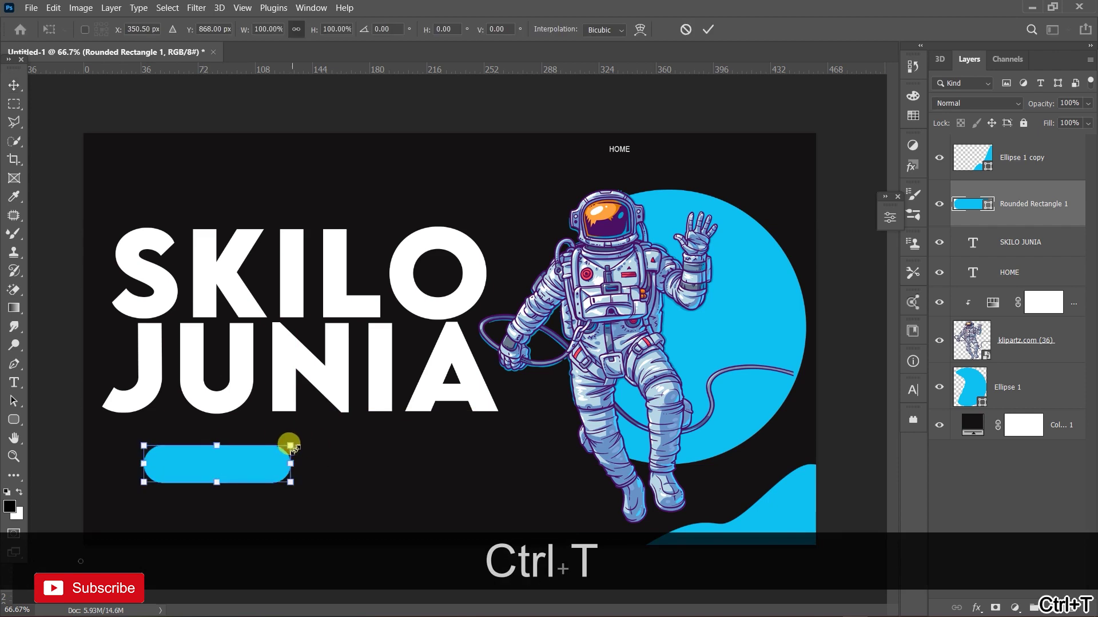
key("alt")
left_click_drag(291, 446, 432, 449)
left_click(709, 34)
- Place the blue button under the headline's first letters and duplicate it to the right on the same line
key("alt")
left_click_drag(195, 449, 229, 445)
mouse_move(341, 451)
left_mouse_down()
mouse_move(368, 448)
mouse_move(347, 451)
left_mouse_up()
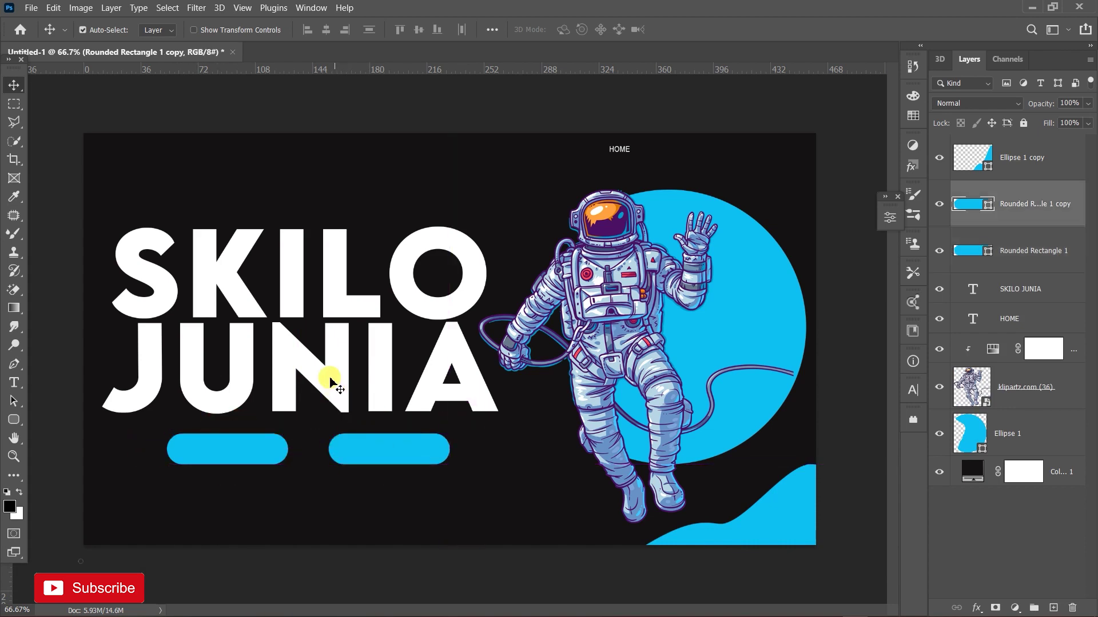
- Bring the two blue buttons closer together under the headline and move the headline down slightly, just above them
left_click_drag(393, 450, 381, 450)
left_click_drag(250, 451, 241, 451)
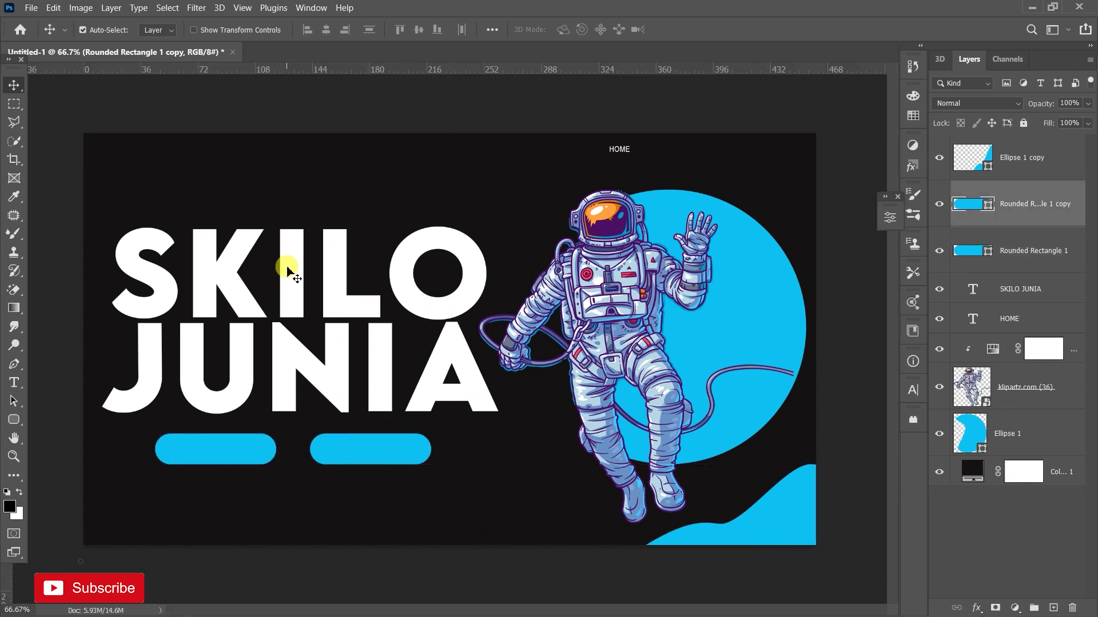
left_click_drag(288, 269, 294, 278)
left_click_drag(358, 449, 349, 452)
left_click_drag(239, 451, 245, 452)
- Add the text SIGN UP below the buttons and move its layer above both rounded rectangle layers
left_click(16, 386)
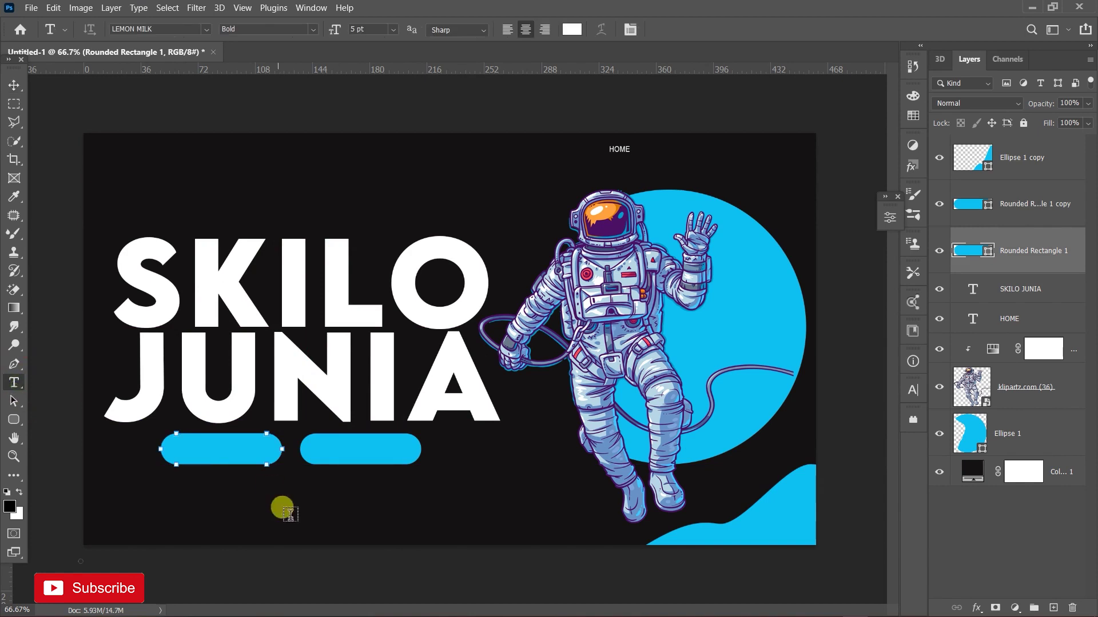
left_click(290, 510)
key("shift+s")
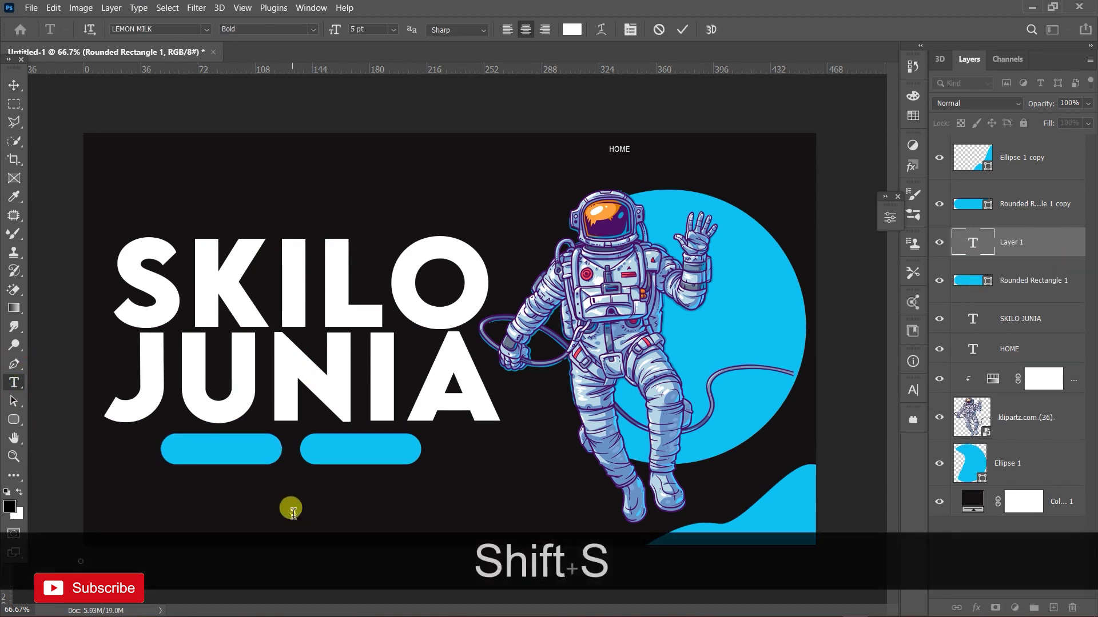
type("IGN UP")
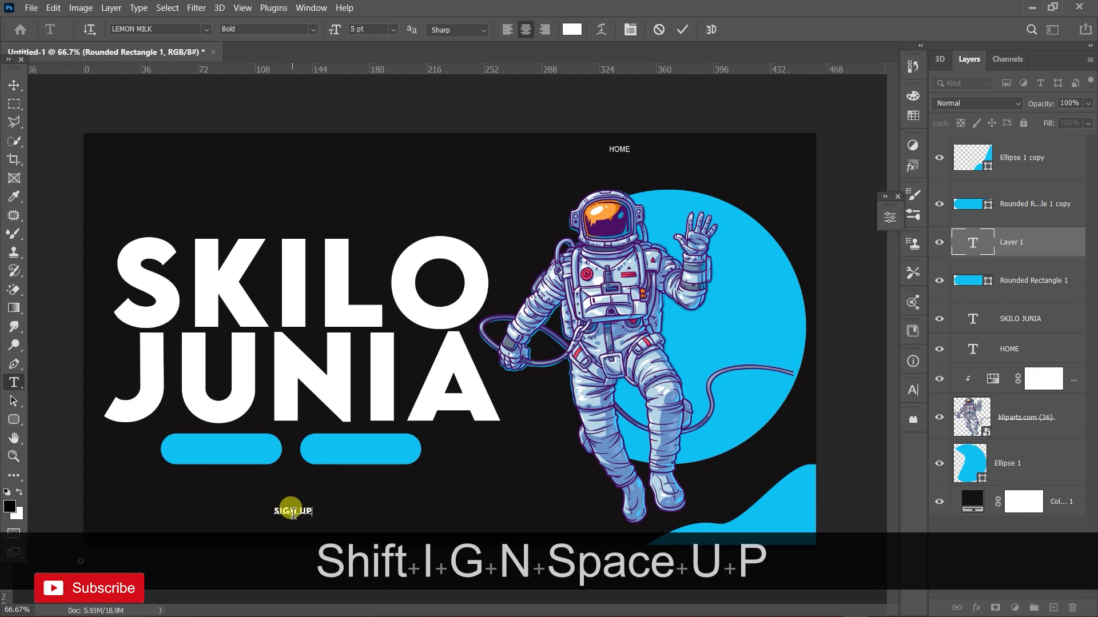
left_click(686, 31)
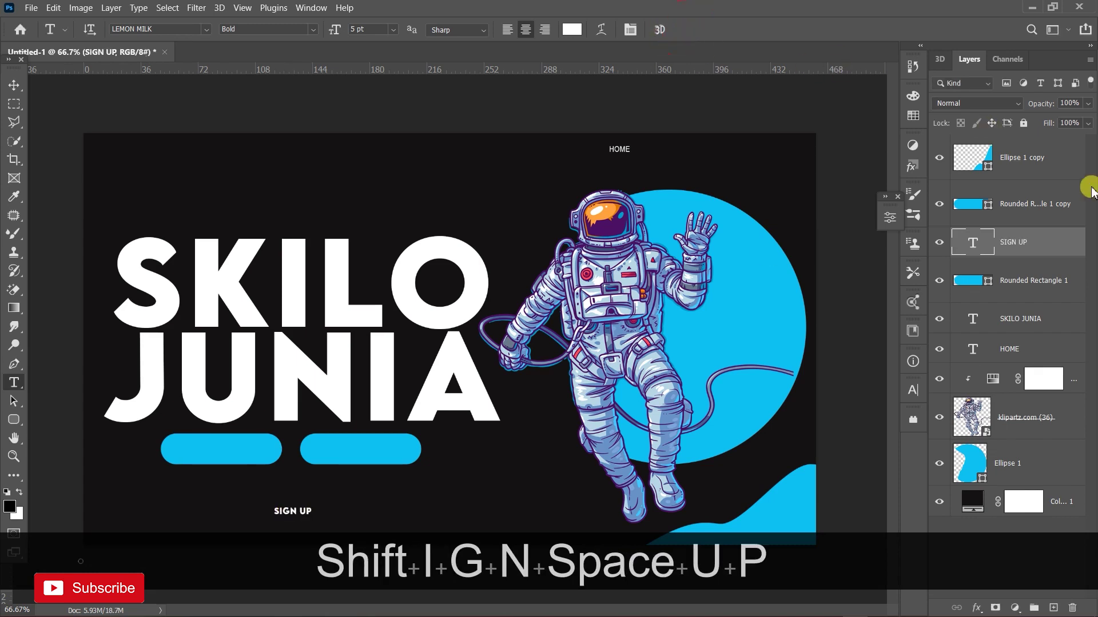
left_click_drag(1019, 254, 1003, 191)
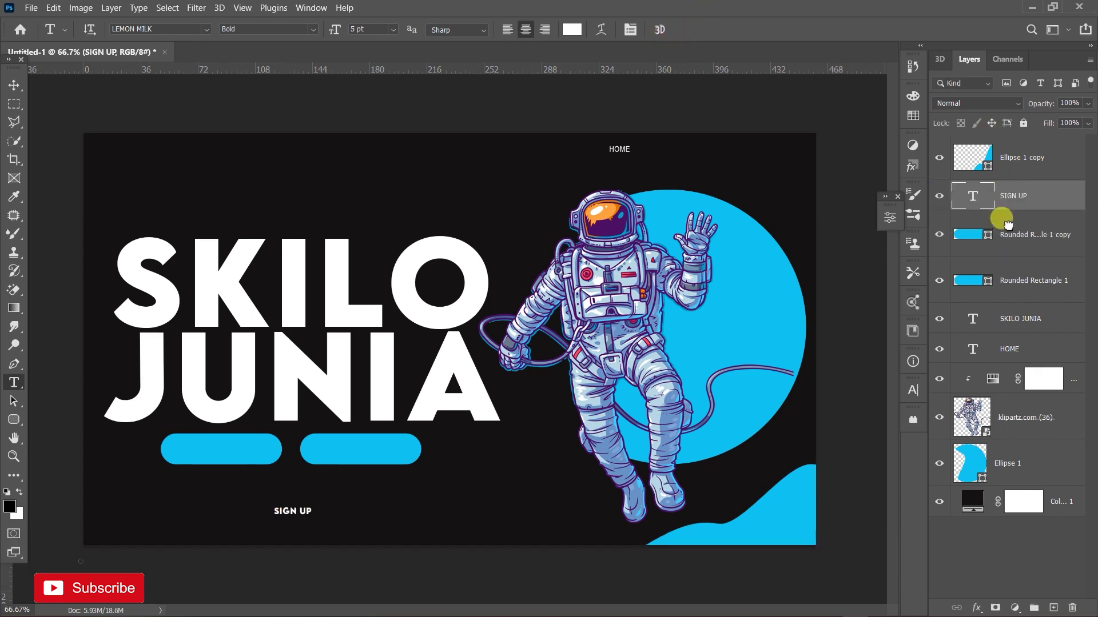
- Scale the SIGN UP text to about 187% and center it on the left blue button
key("ctrl+t")
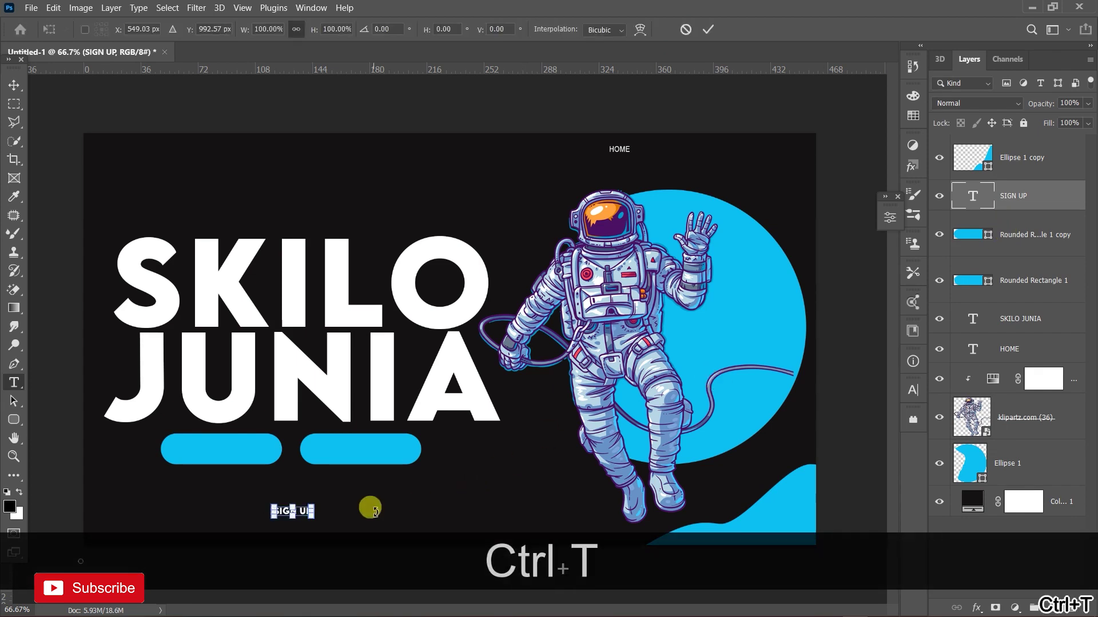
left_click_drag(311, 505, 241, 450)
left_click(708, 33)
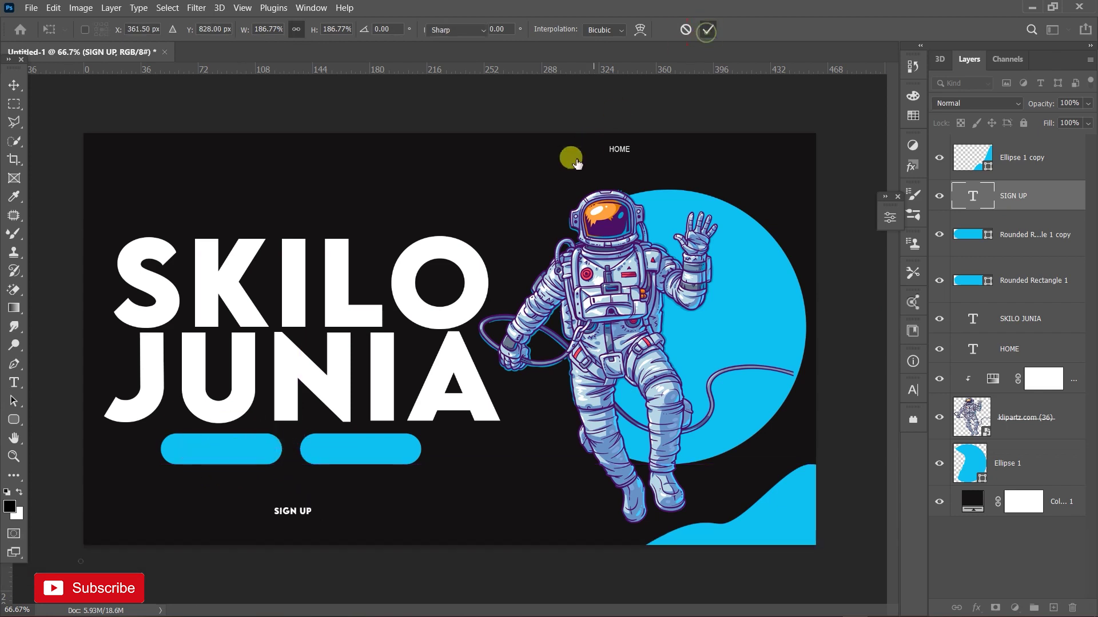
- Duplicate the SIGN UP text onto the right blue button and change the copy to SIGN IN
key("t")
key("v")
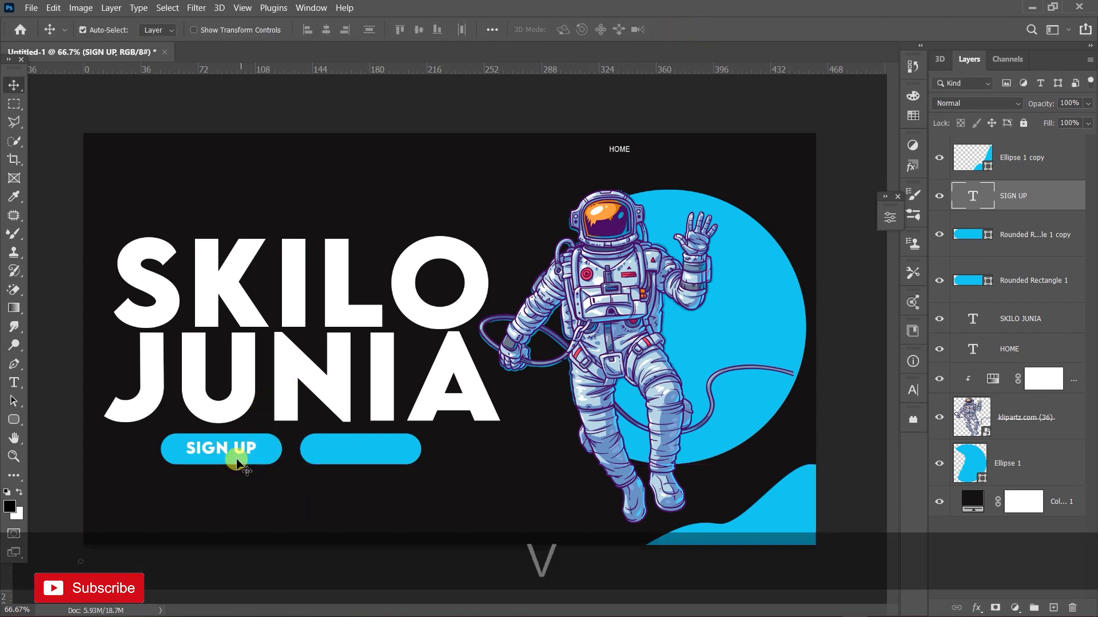
key("alt")
left_click_drag(226, 449, 371, 455)
left_click(15, 383)
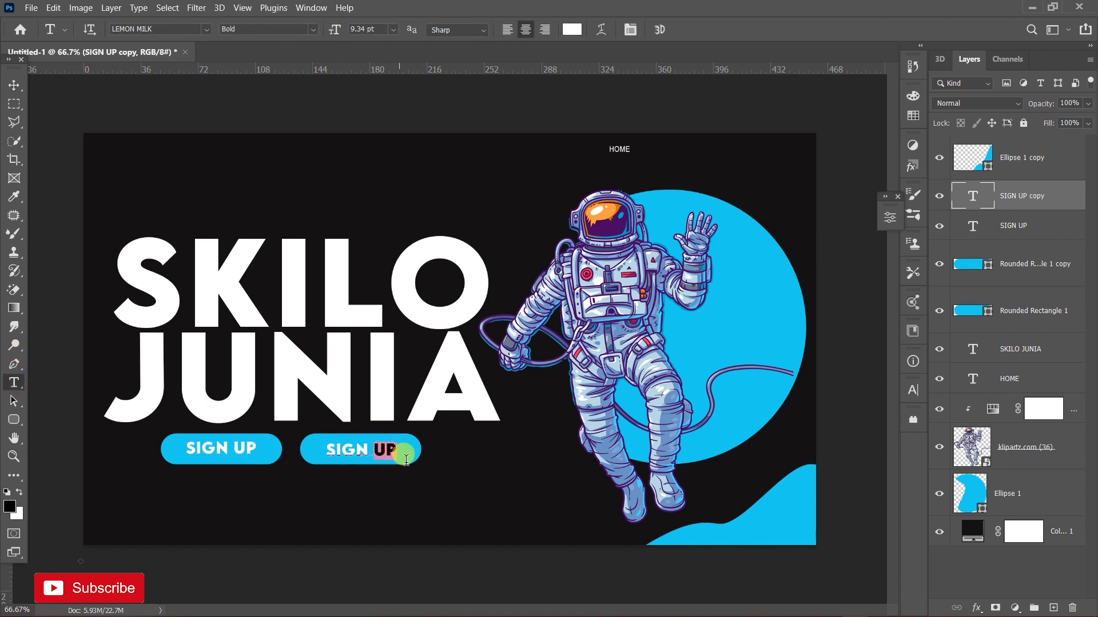
type("IN")
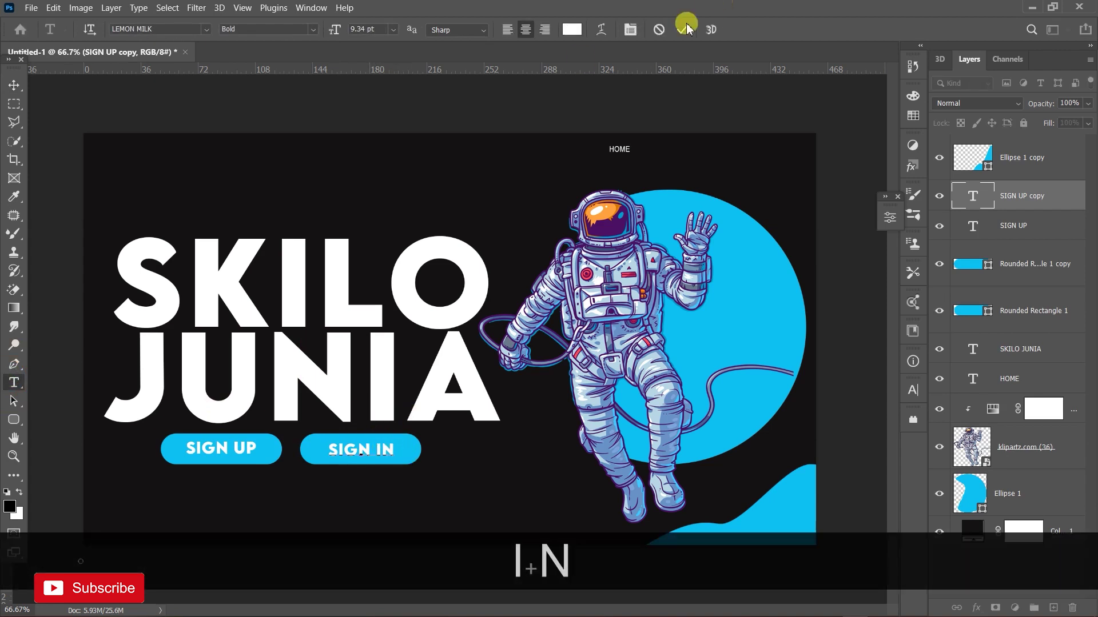
left_click(686, 30)
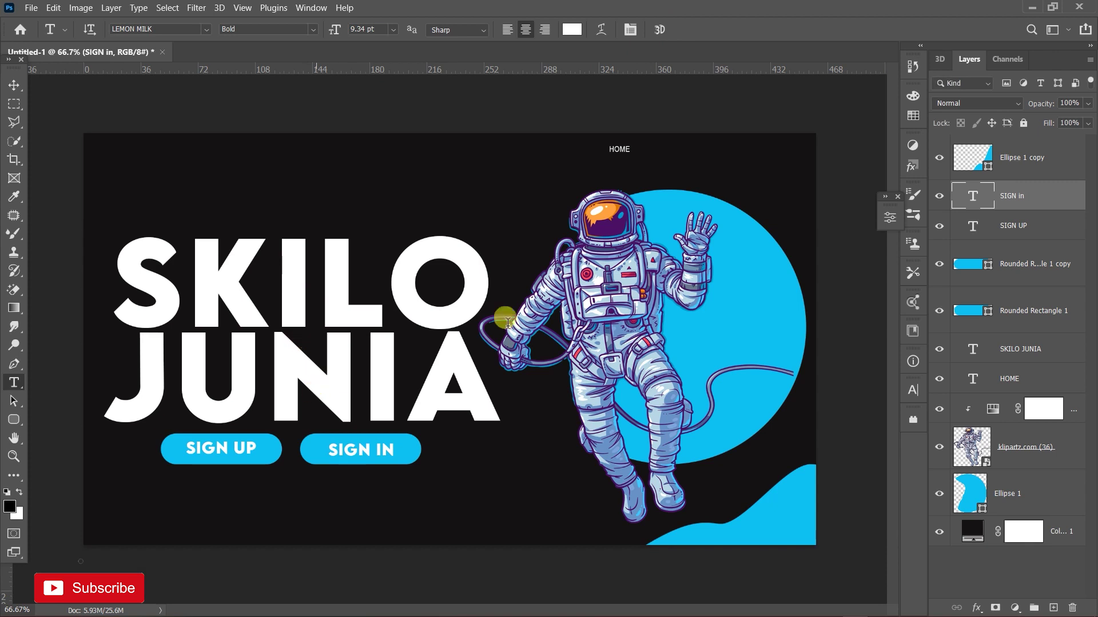
left_click(1002, 312, "shift")
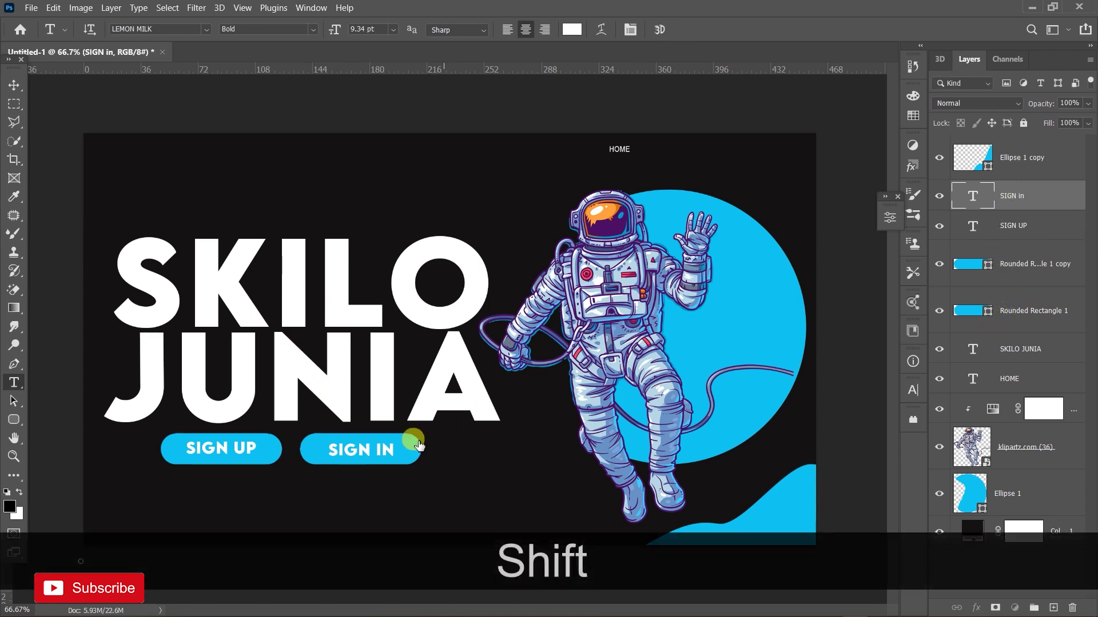
key("v")
left_click_drag(402, 450, 403, 450)
left_click(1020, 157)
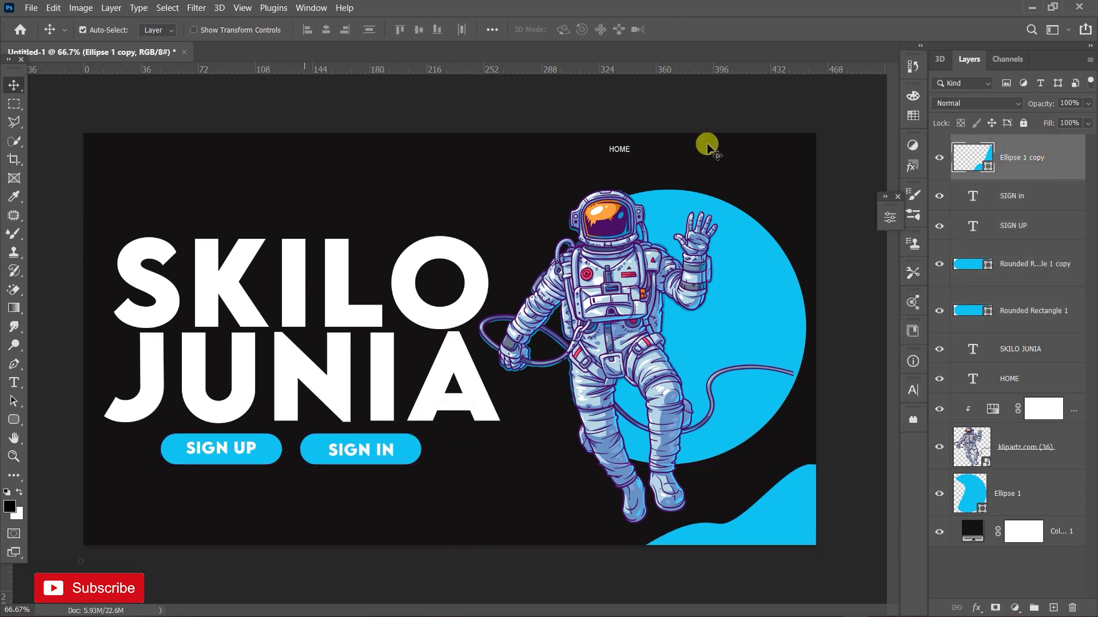
- Duplicate the HOME menu text just to its right and change the copy to AE TEMPLATES
left_click(626, 151)
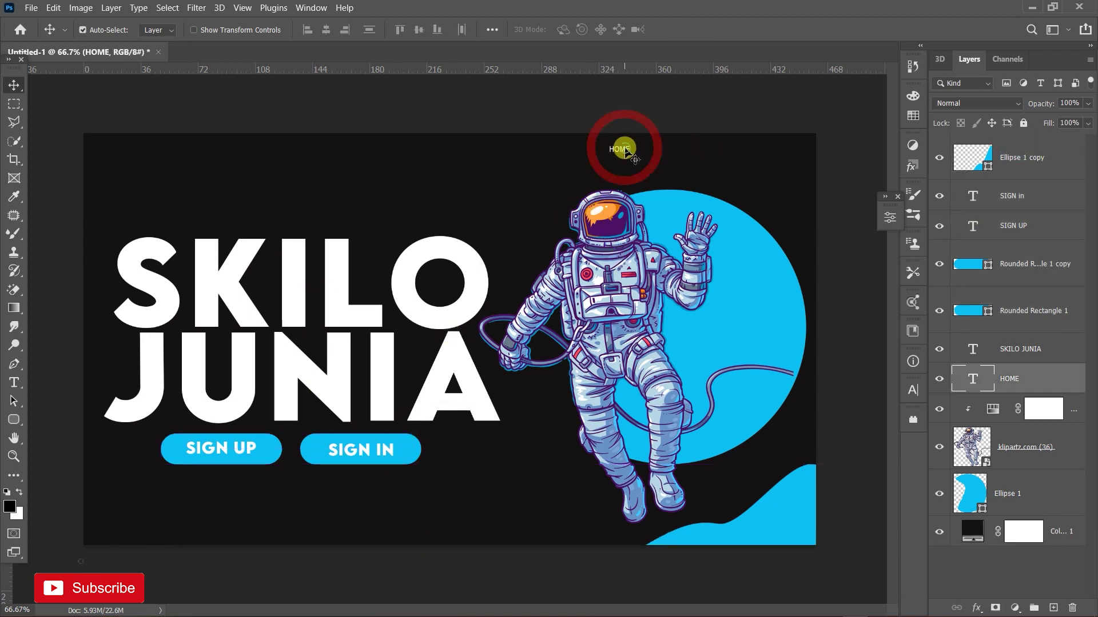
left_click_drag(623, 151, 649, 147)
left_click(14, 383)
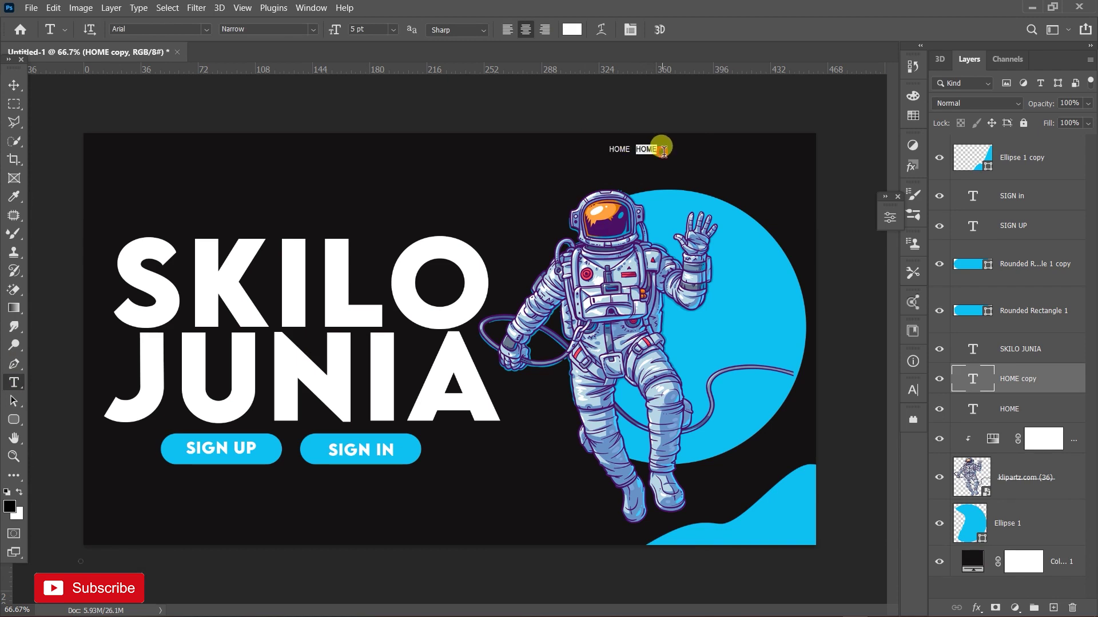
type("AE")
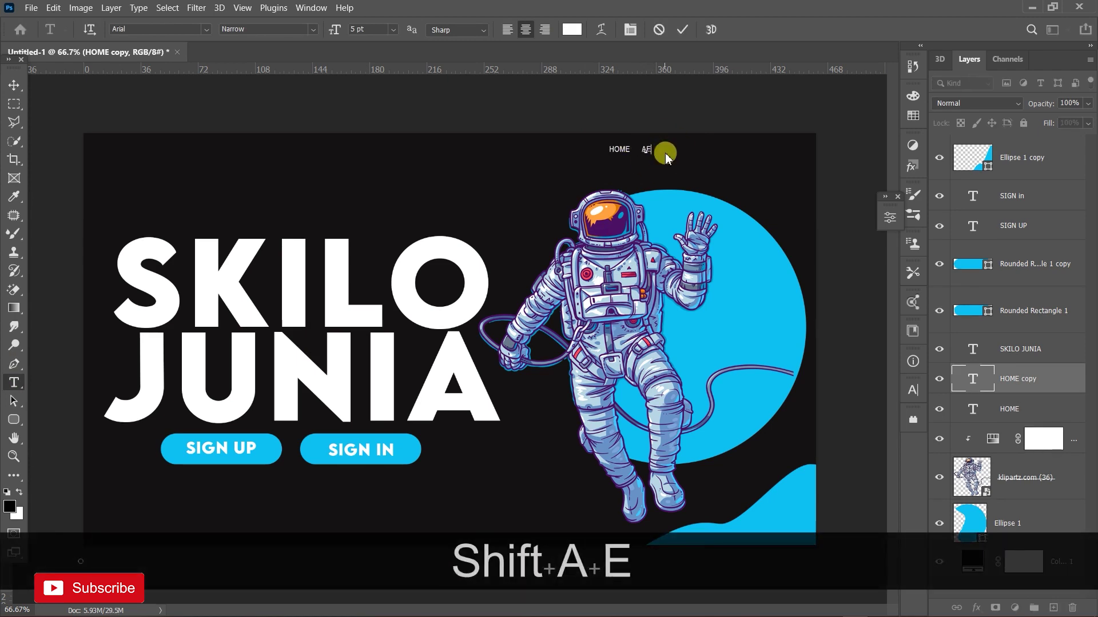
type(" TEM")
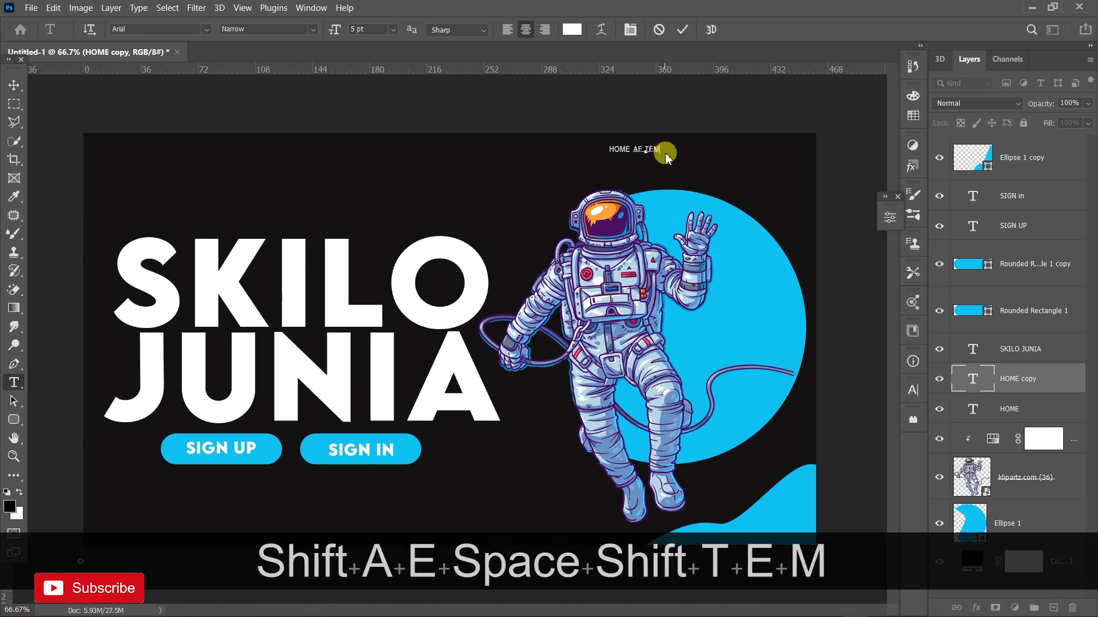
type("PLATES")
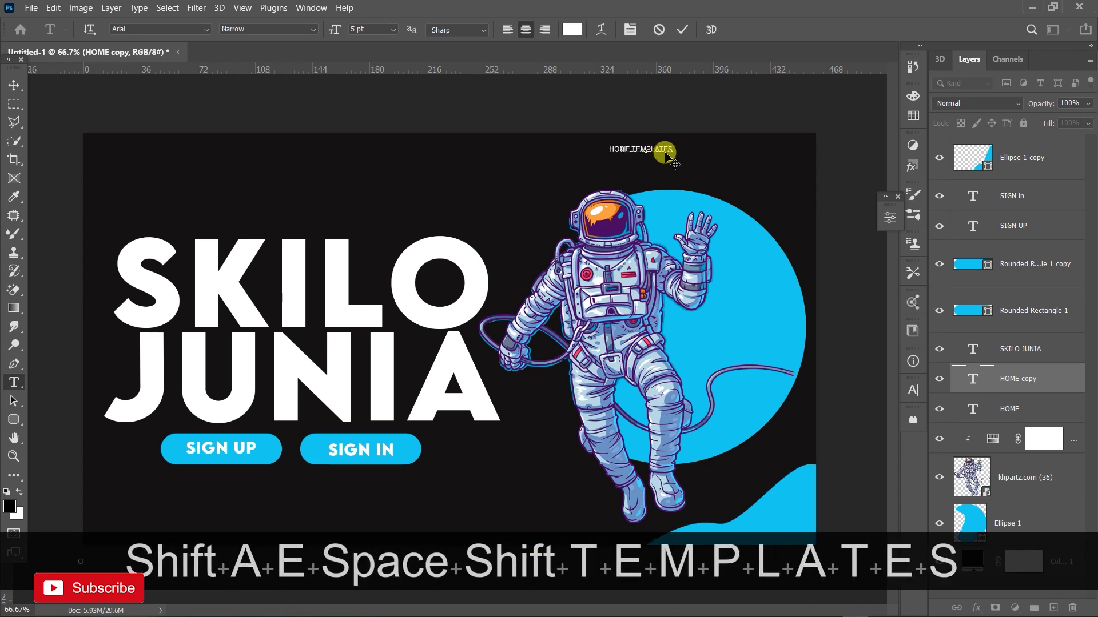
left_click(686, 30)
- Move the AE TEMPLATES text to the right so it sits beside HOME without overlapping it
key("ctrl+t")
left_click_drag(658, 152, 672, 149)
left_click(707, 31)
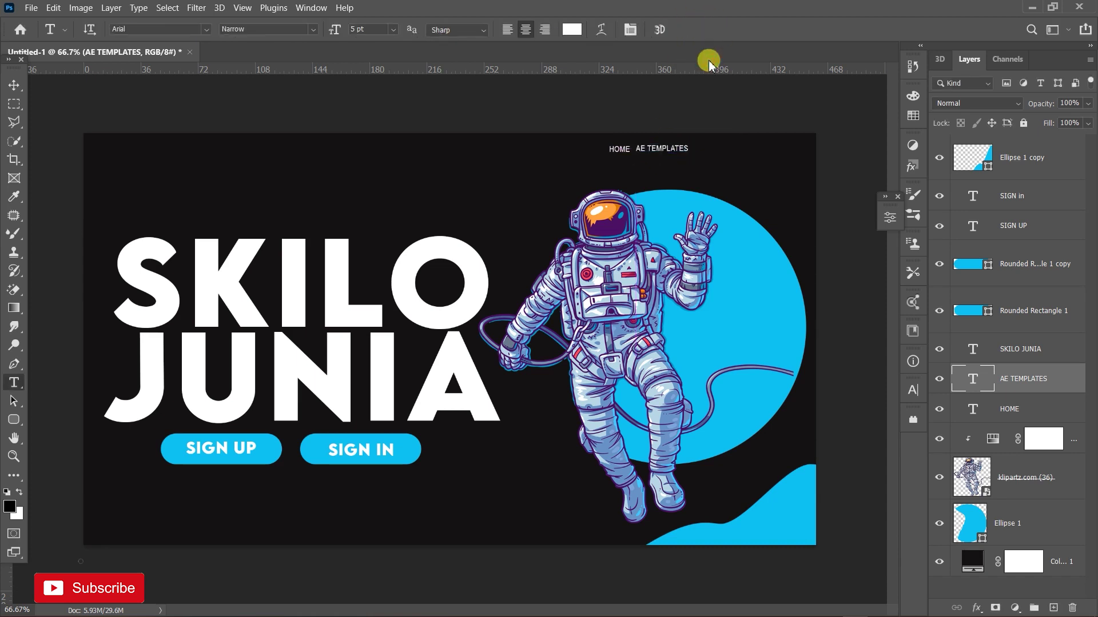
key("ctrl+t")
left_click_drag(673, 149, 673, 151)
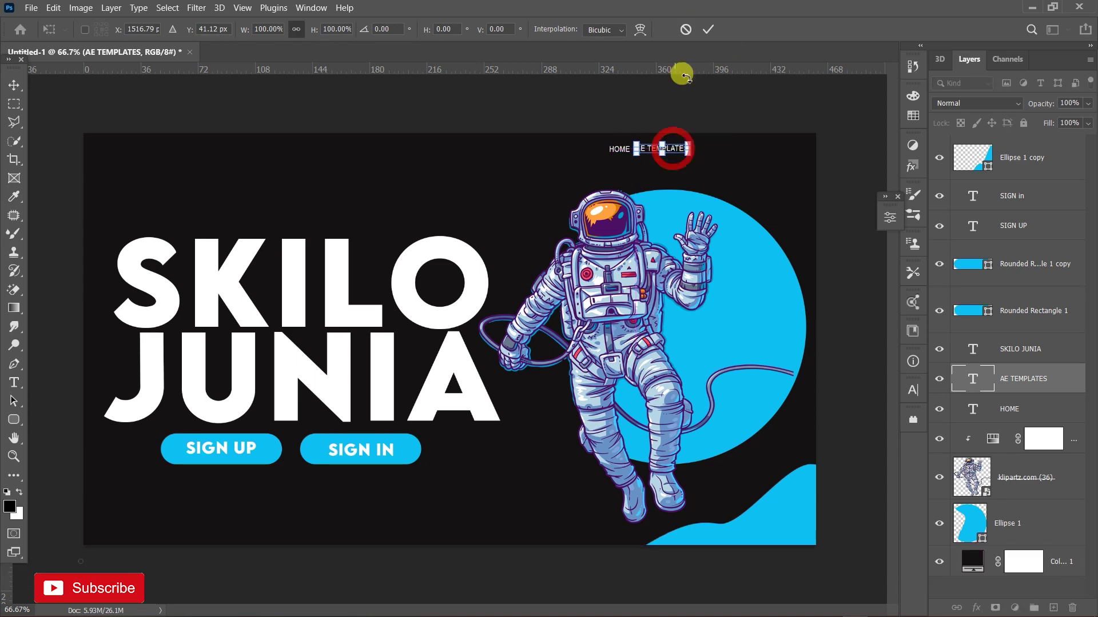
left_click(707, 29)
key("t")
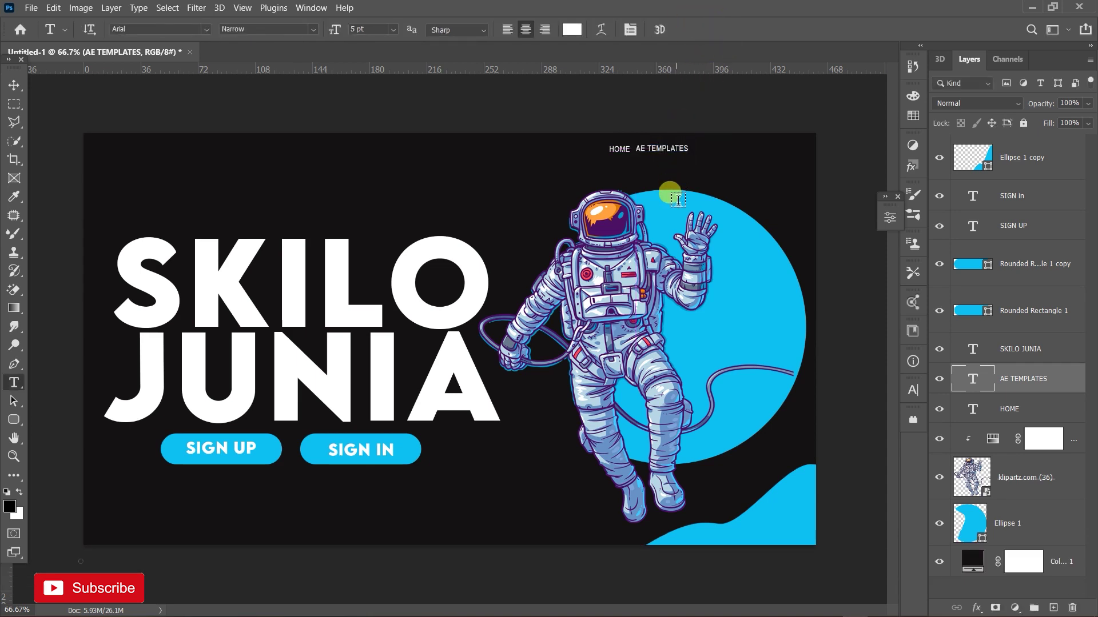
- Line up AE TEMPLATES level with HOME, with a slightly wider gap, and duplicate it to the right on the same line
key("space")
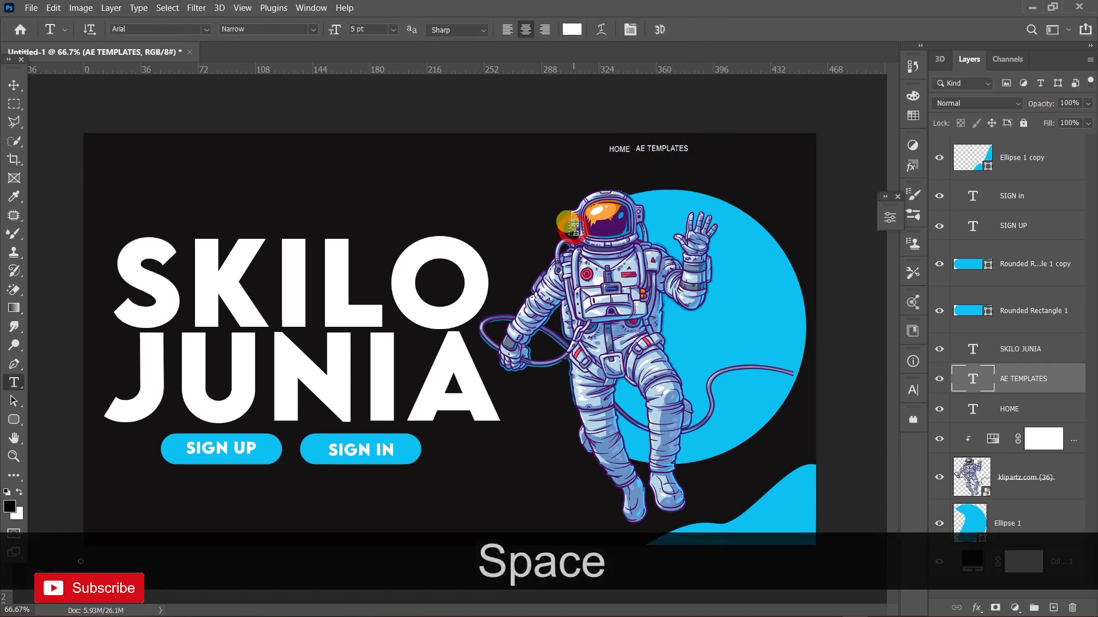
key("ctrl+equal")
key("ctrl+equal")
key("space")
left_click_drag(577, 230, 45, 553)
left_click_drag(688, 167, 598, 273)
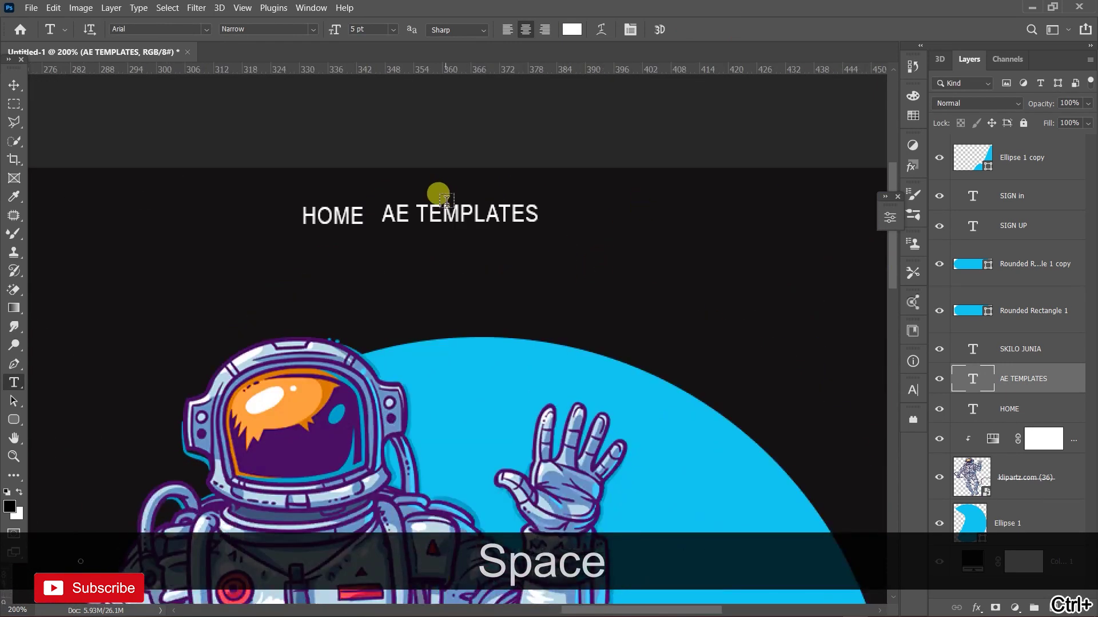
key("v")
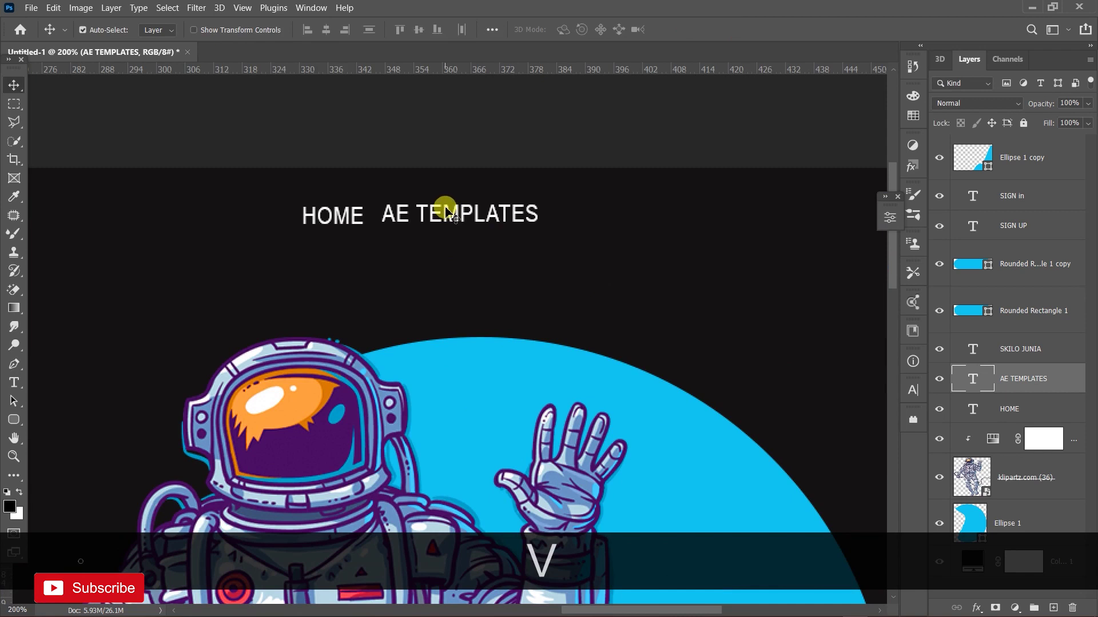
left_click_drag(447, 215, 639, 220)
key("alt")
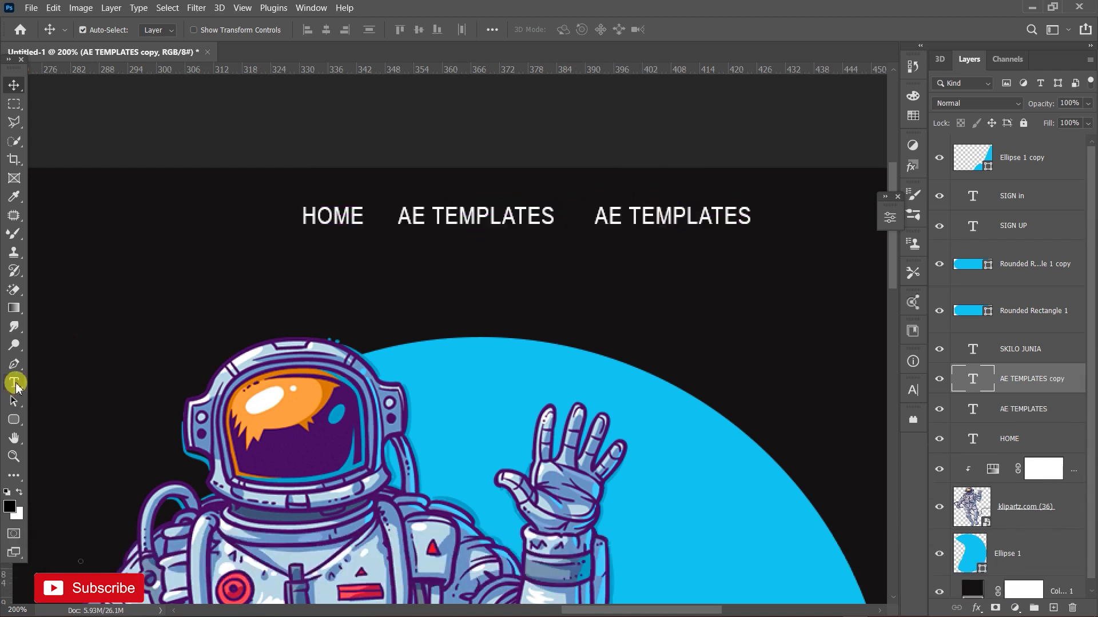
- Change the copied AE TEMPLATES text to FREEBIES and move it closer to the AE TEMPLATES item
left_click(15, 382)
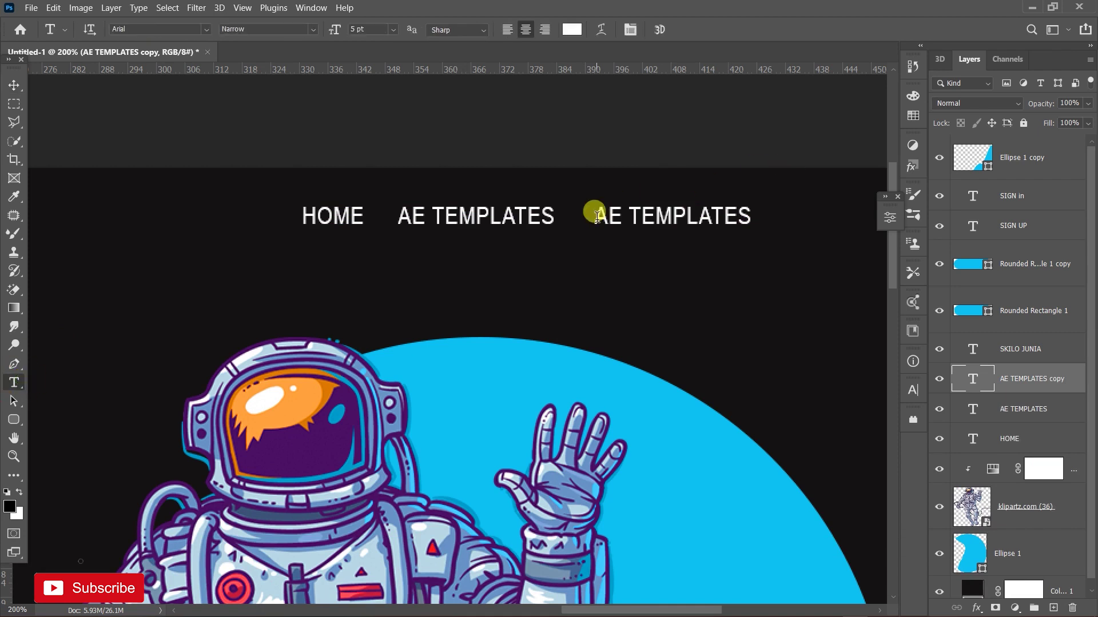
left_click_drag(596, 216, 769, 216)
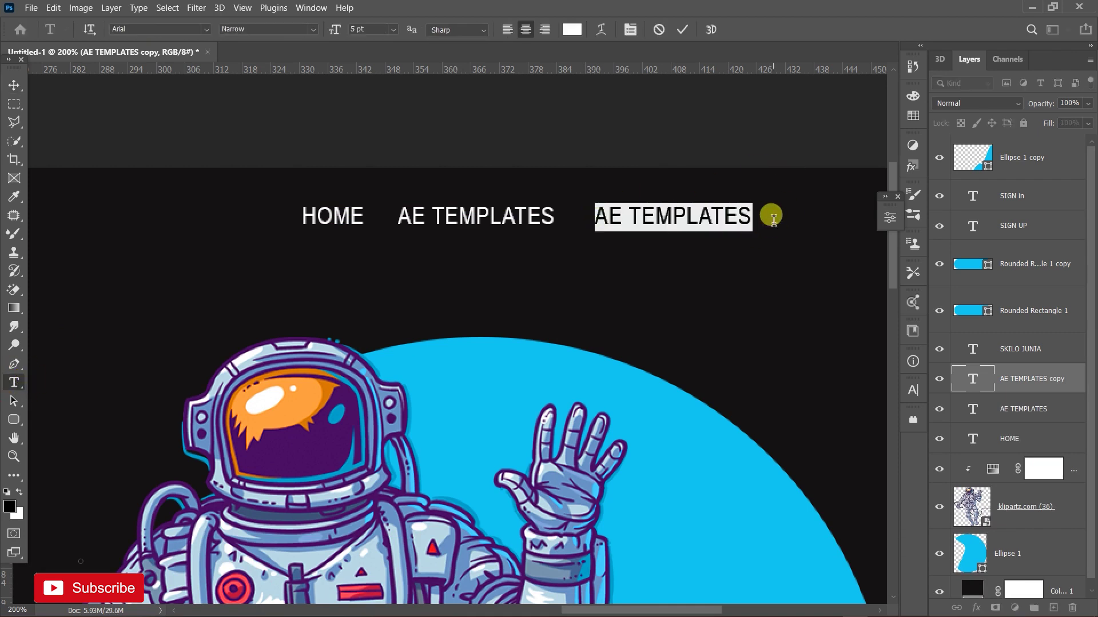
type("FREEBIES")
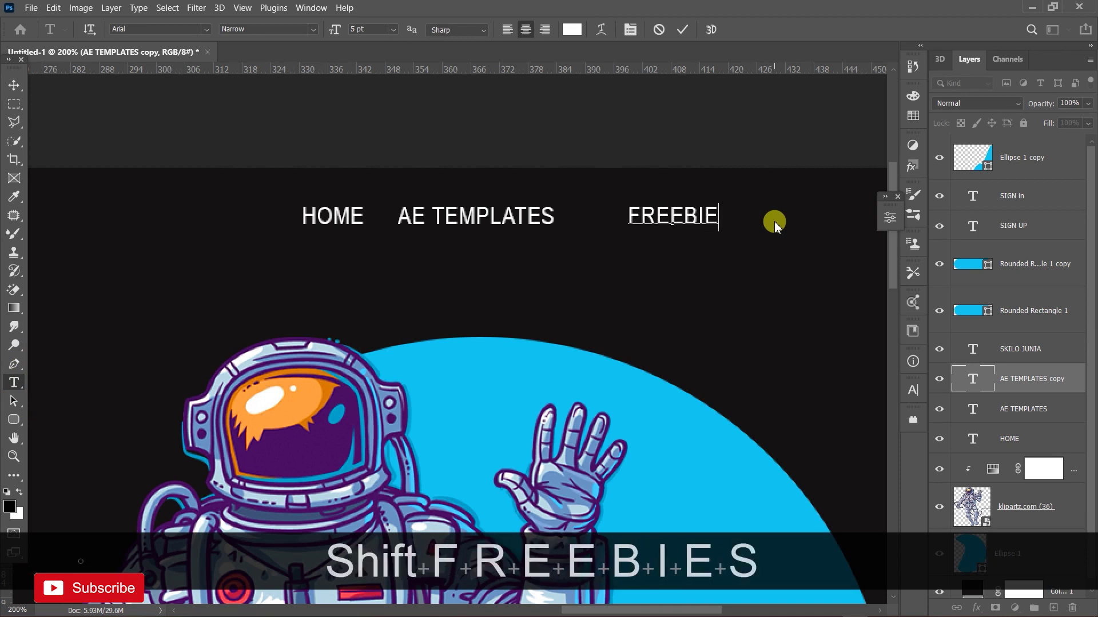
left_click(686, 31)
key("v")
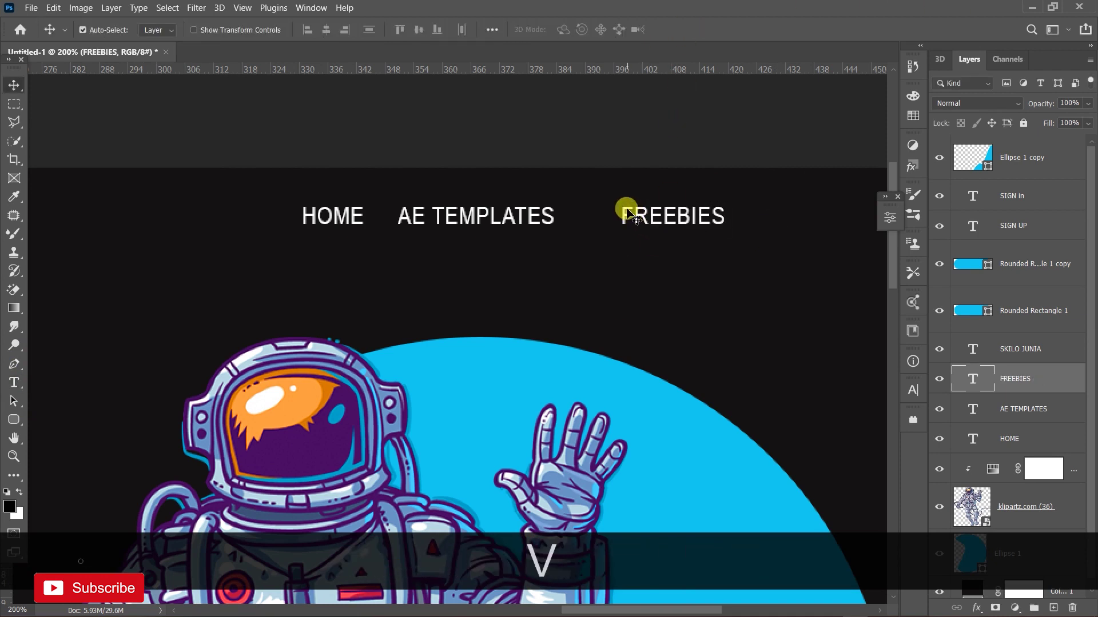
left_click_drag(626, 213, 603, 215)
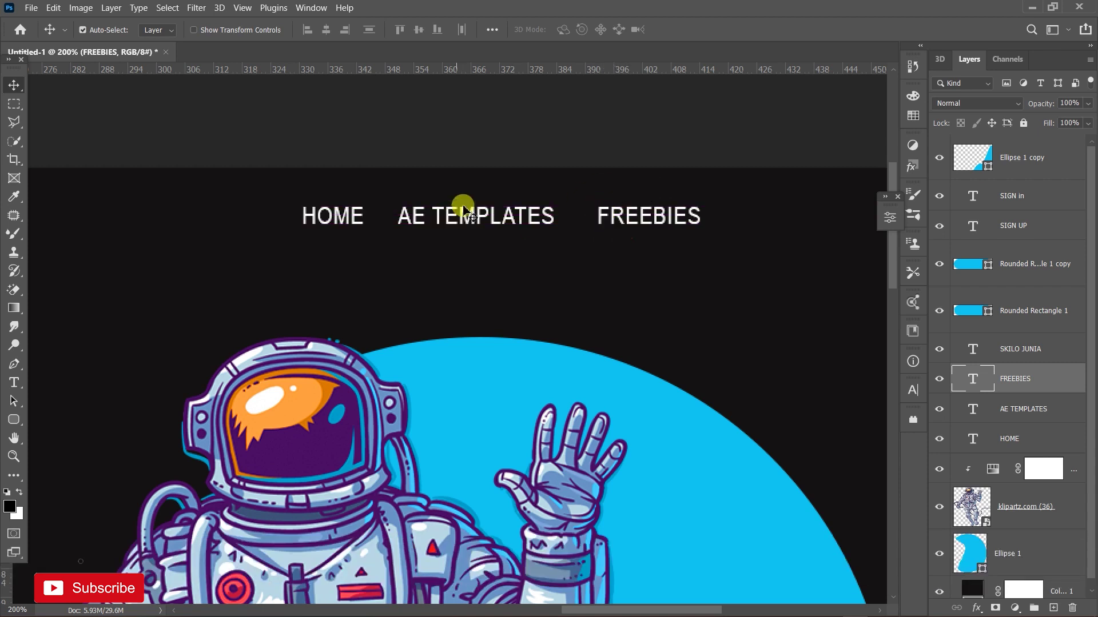
- Shift the HOME, AE TEMPLATES and FREEBIES menu items to the left, leaving free space after FREEBIES
key("space")
left_click_drag(541, 341, 391, 343)
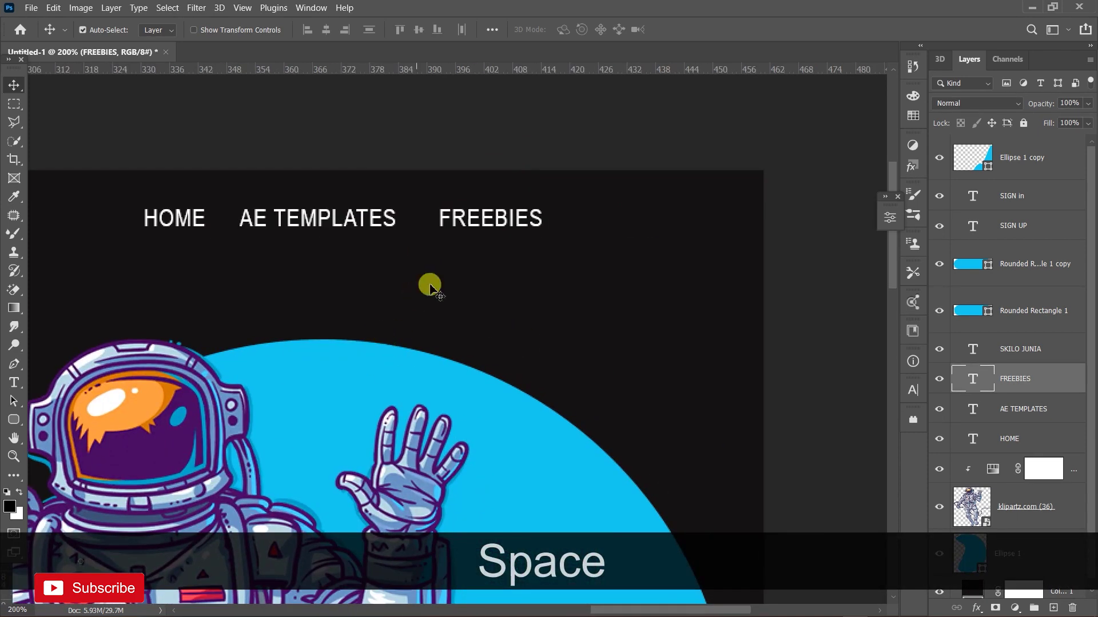
left_click_drag(180, 221, 89, 221)
left_click_drag(263, 227, 181, 225)
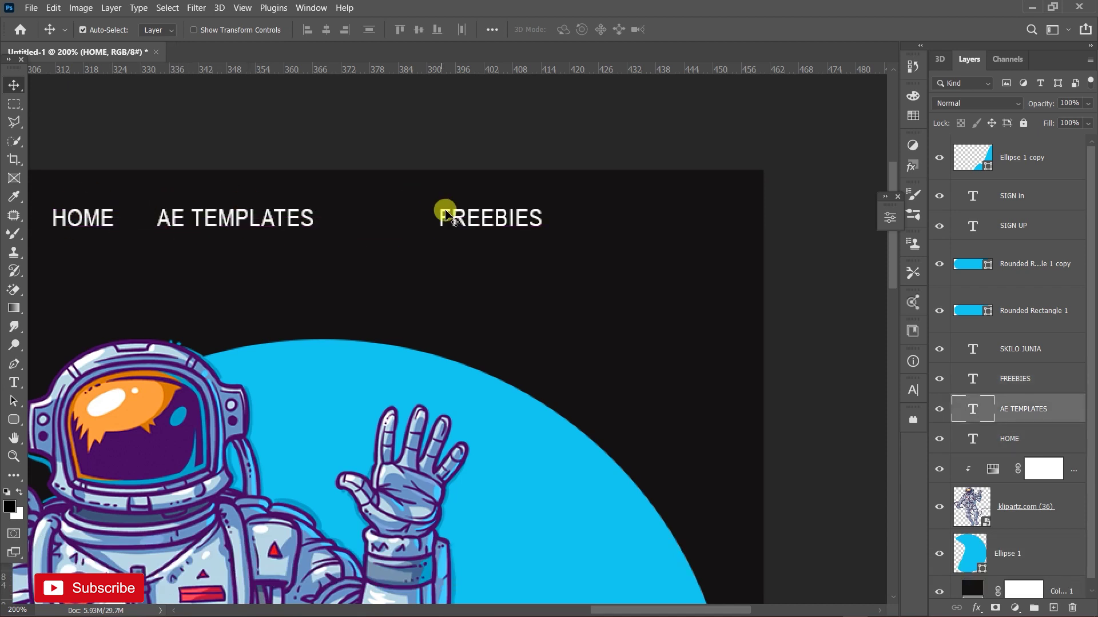
left_click_drag(455, 223, 394, 223)
- Draw a thin rectangle about 171 x 2 px to the right of FREEBIES on the topmost layer and fill it white
left_click(14, 420)
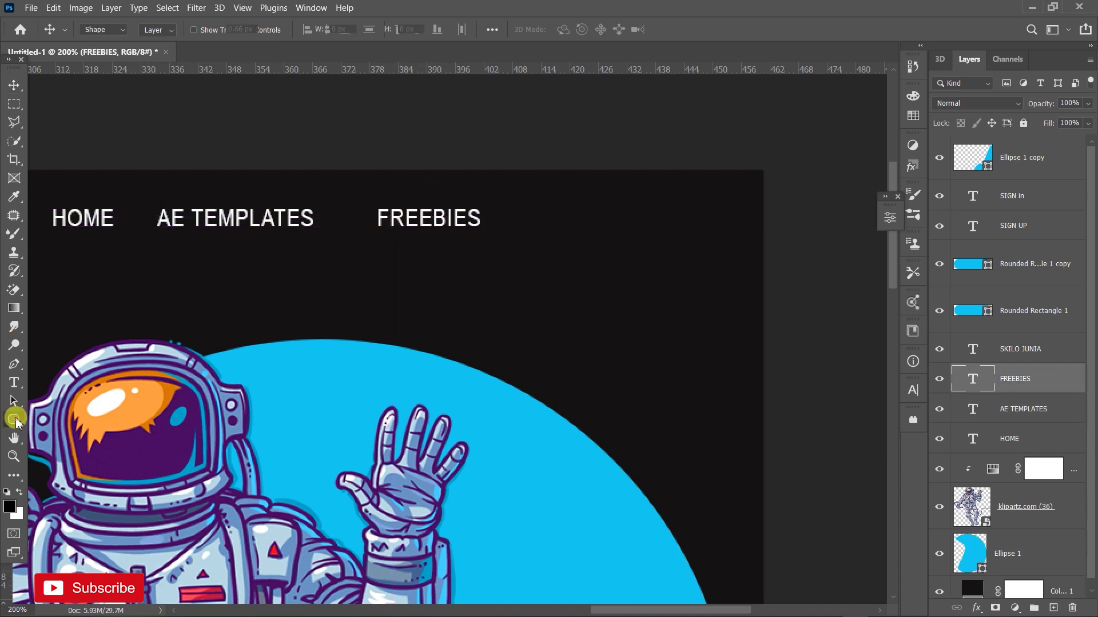
left_click(68, 419)
left_click(1022, 158)
left_click_drag(521, 224, 714, 226)
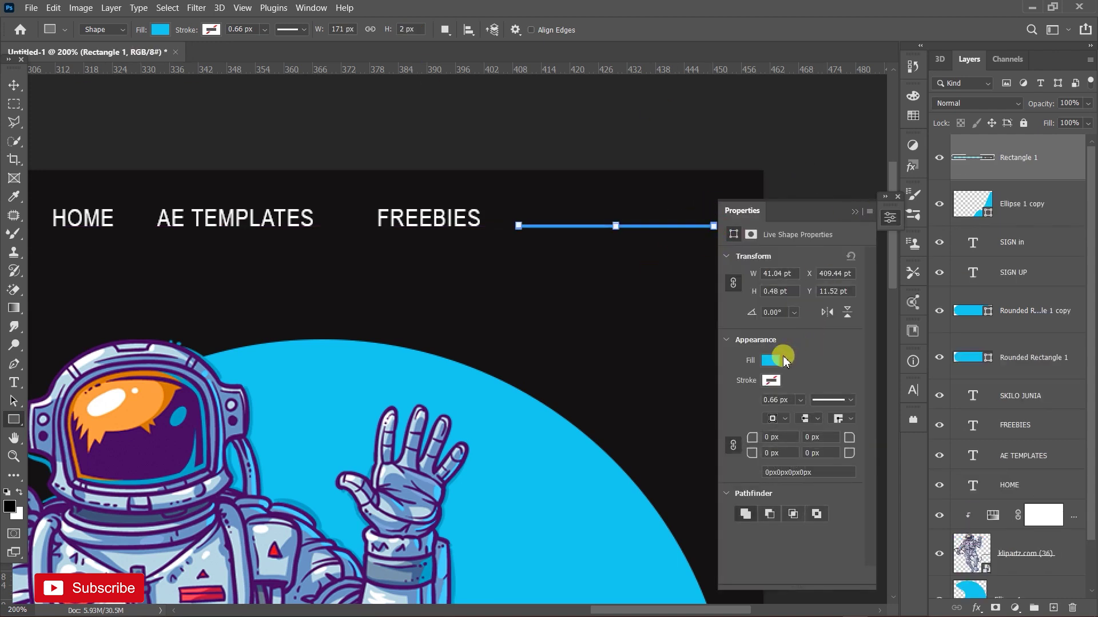
left_click(775, 361)
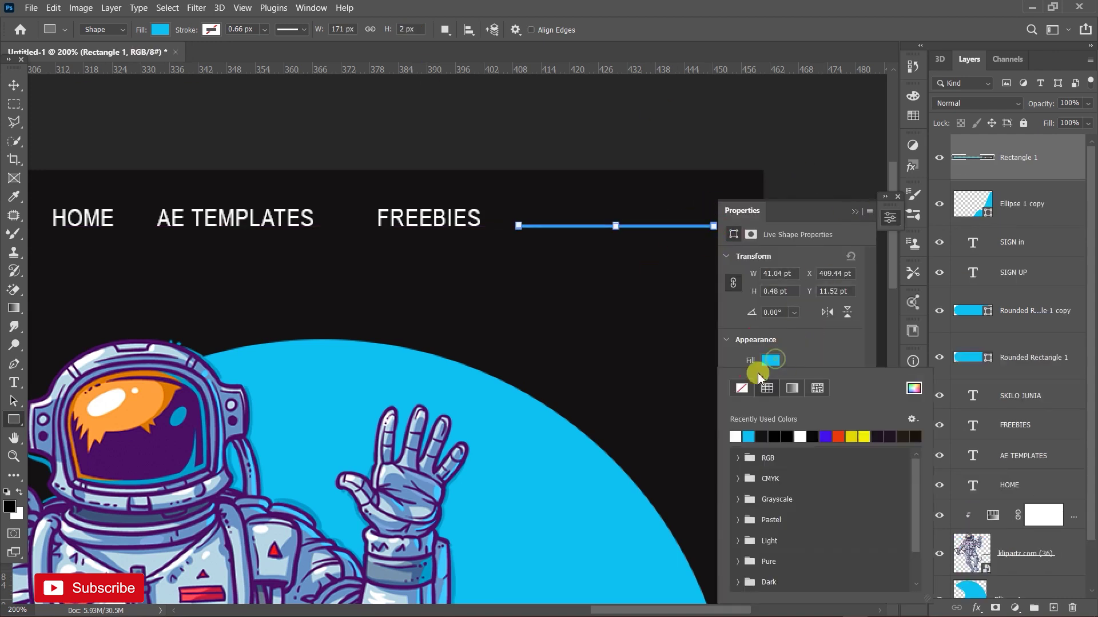
left_click(855, 211)
left_click(1019, 207)
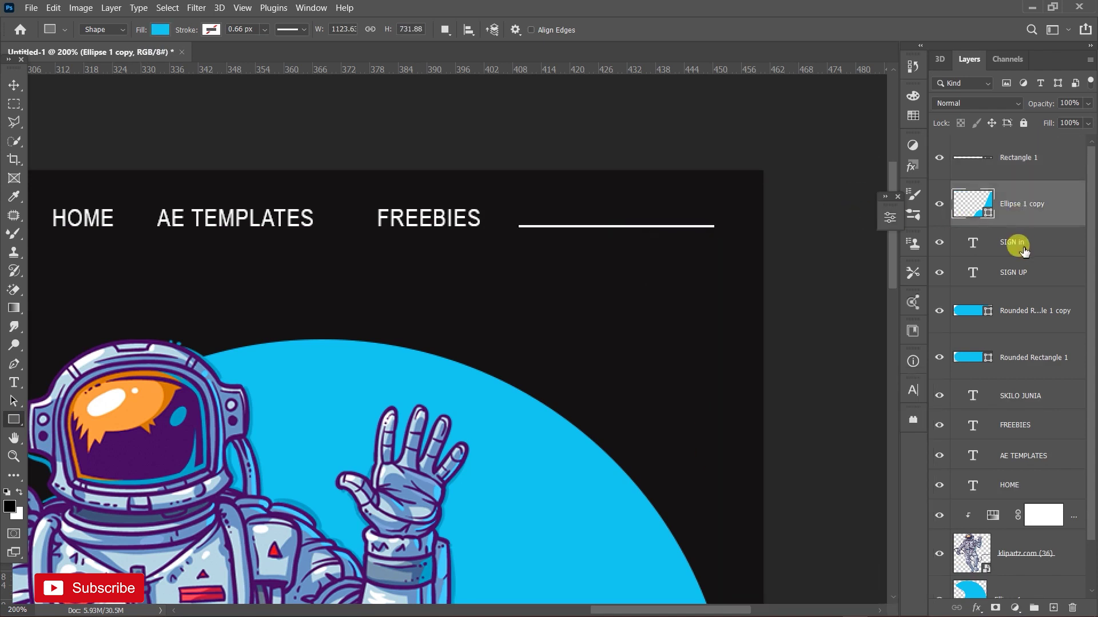
left_click(972, 209)
key("ctrl+equal")
key("ctrl+equal")
key("space")
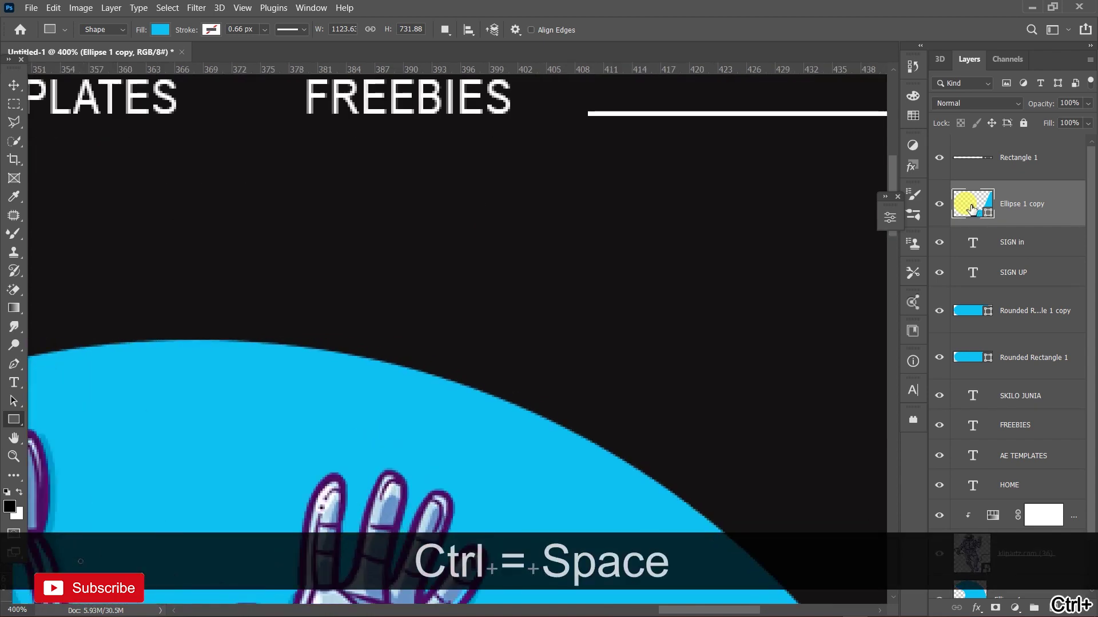
left_click_drag(643, 229, 404, 317)
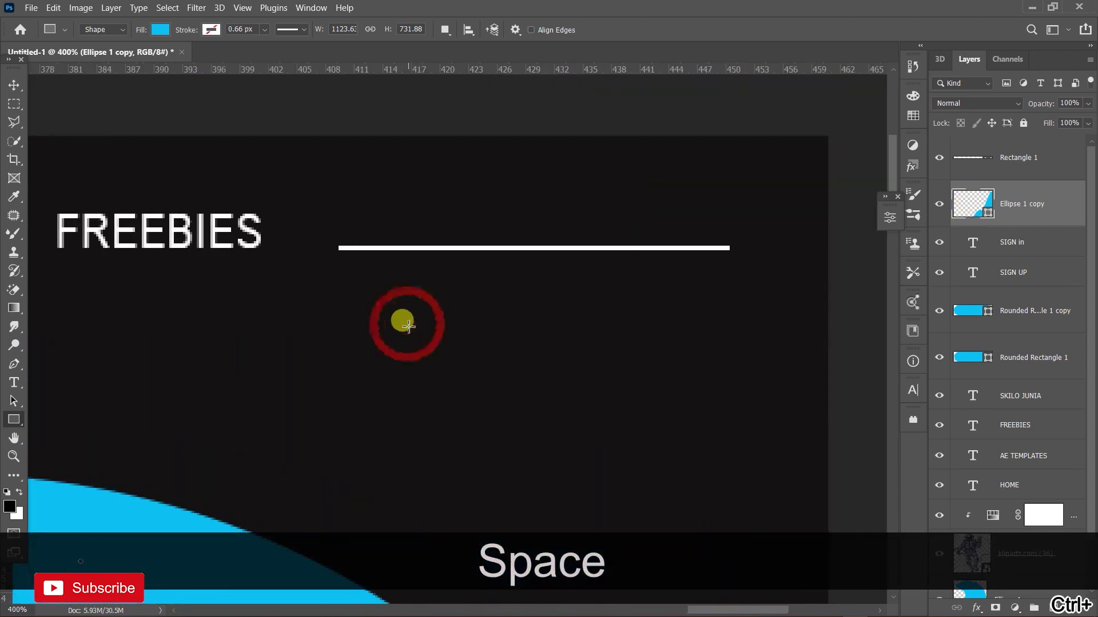
key("ctrl+t")
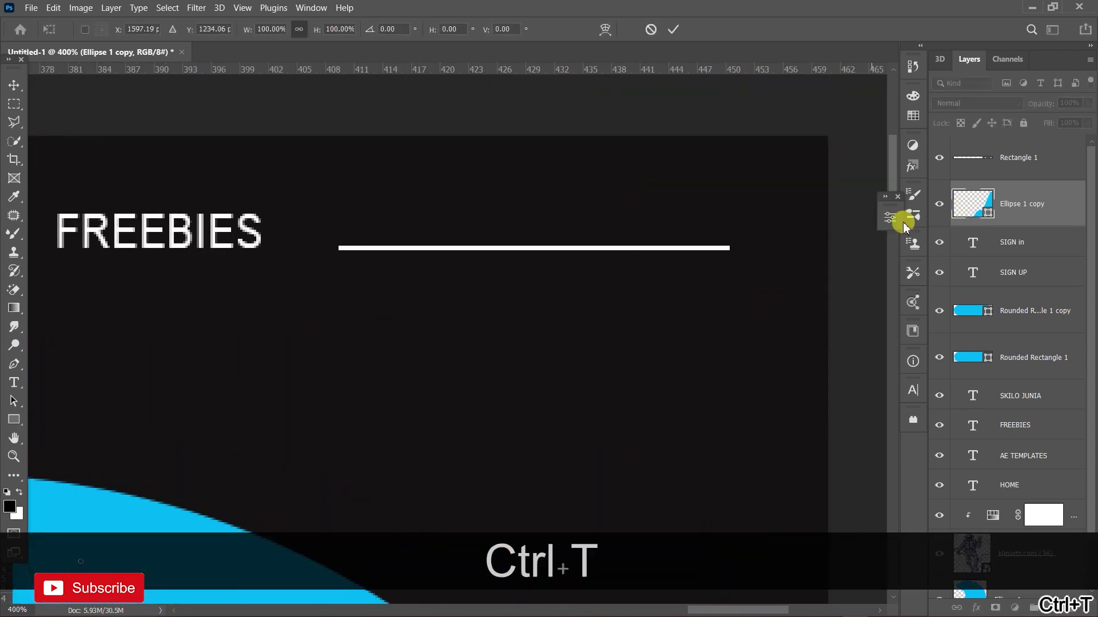
- Reduce the height of the white line beside FREEBIES to 1 px while keeping its width of 171 px
left_click(1002, 157)
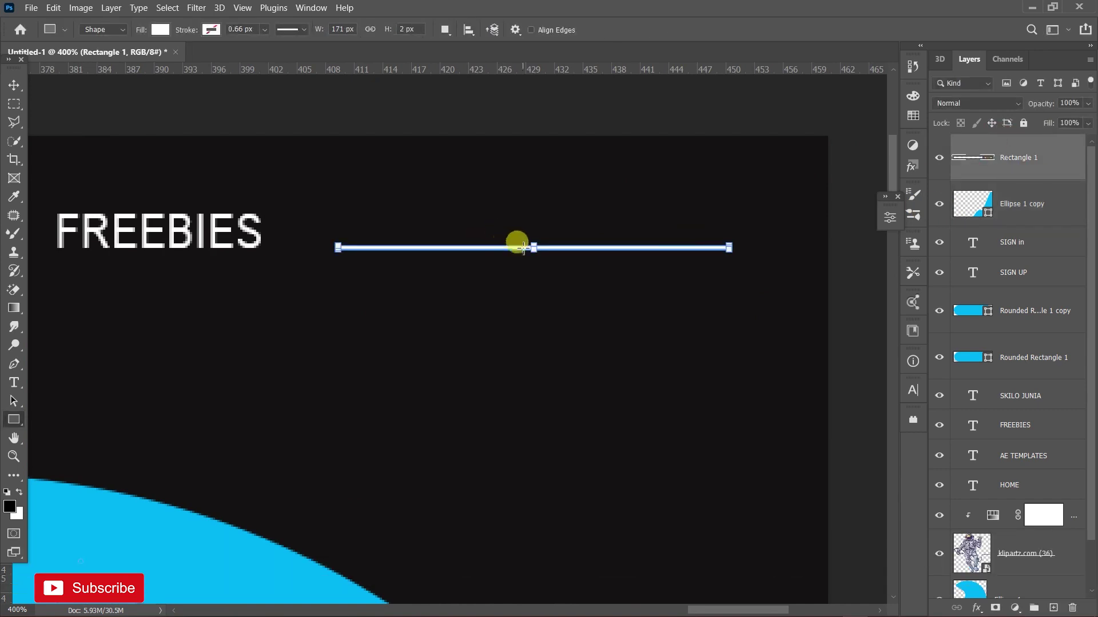
key("ctrl+equal")
key("ctrl+equal")
key("ctrl+equal")
key("shift")
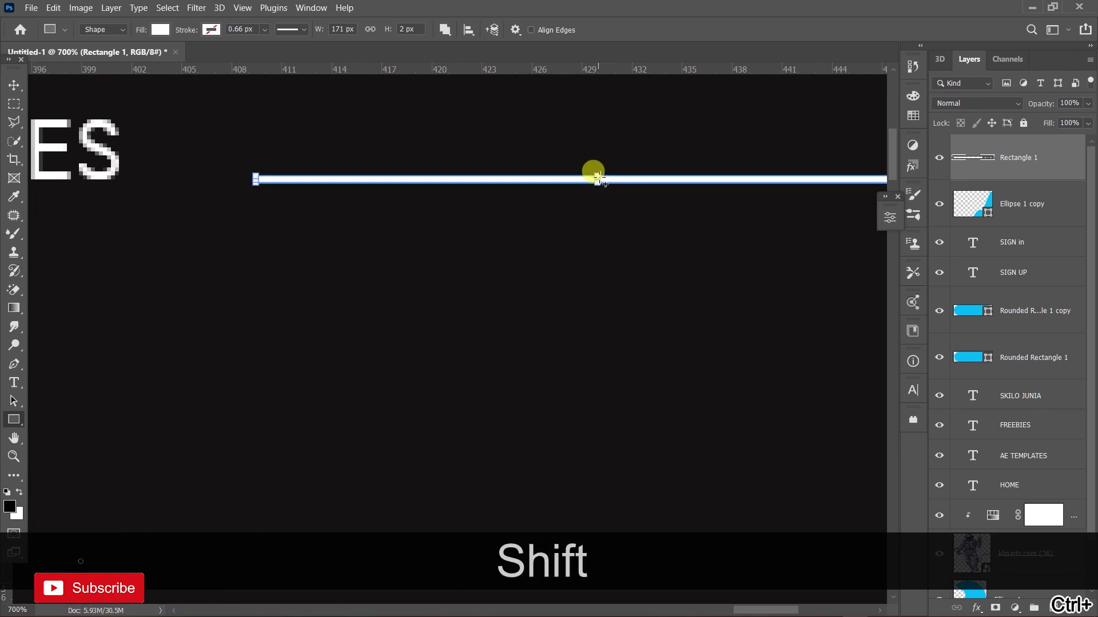
left_click_drag(598, 175, 598, 181)
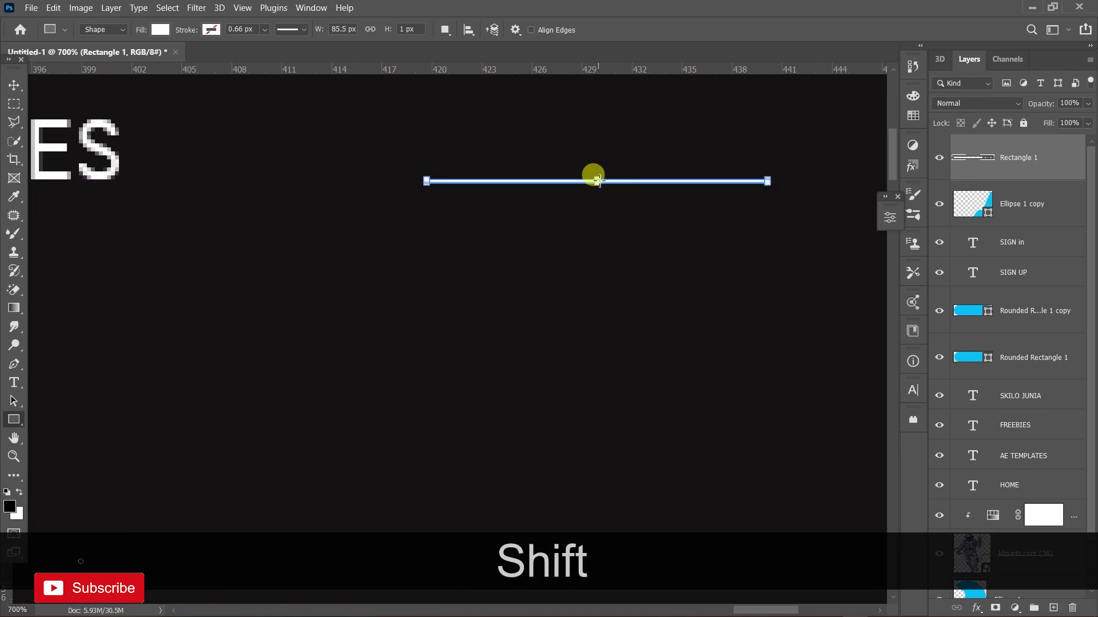
key("ctrl+z")
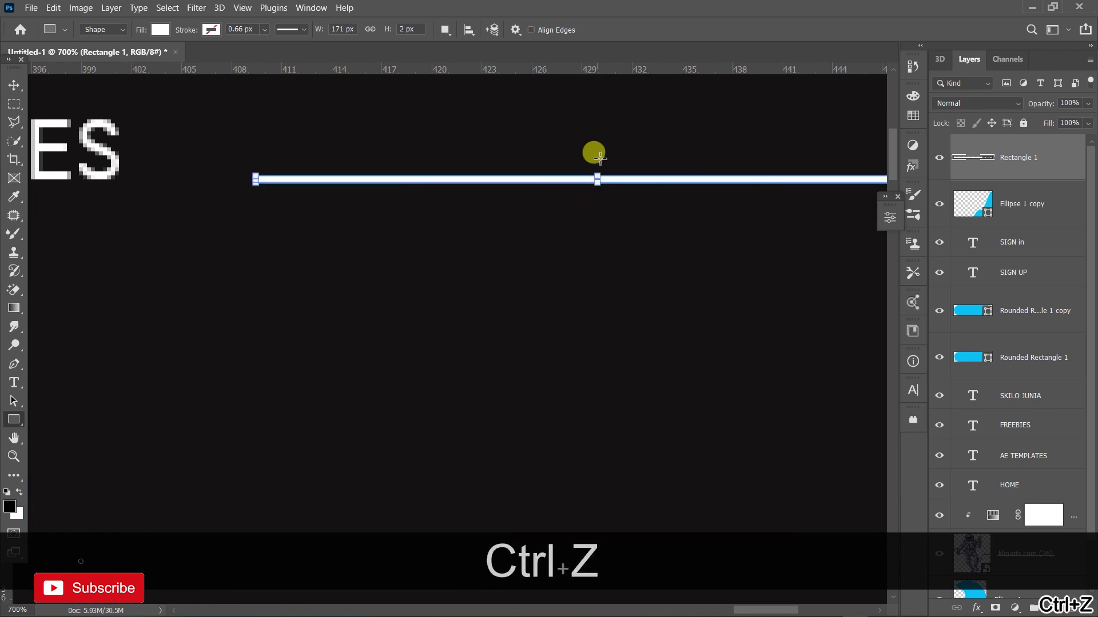
left_click_drag(598, 171, 598, 175)
key("ctrl+minus")
key("ctrl+minus")
key("ctrl+minus")
key("ctrl+minus")
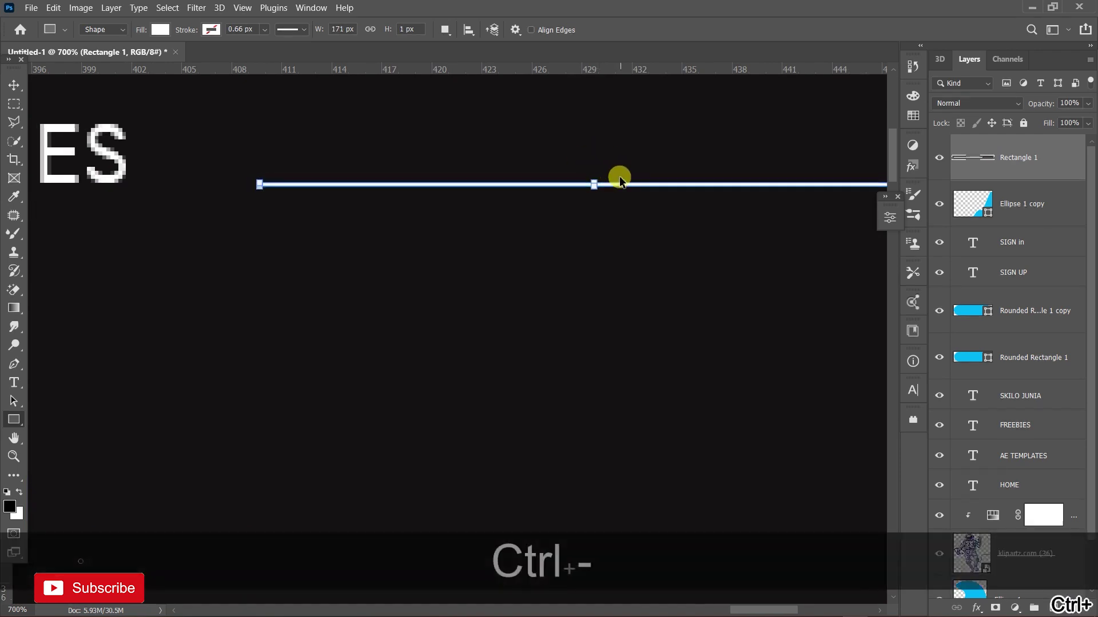
key("ctrl+minus")
key("ctrl+minus")
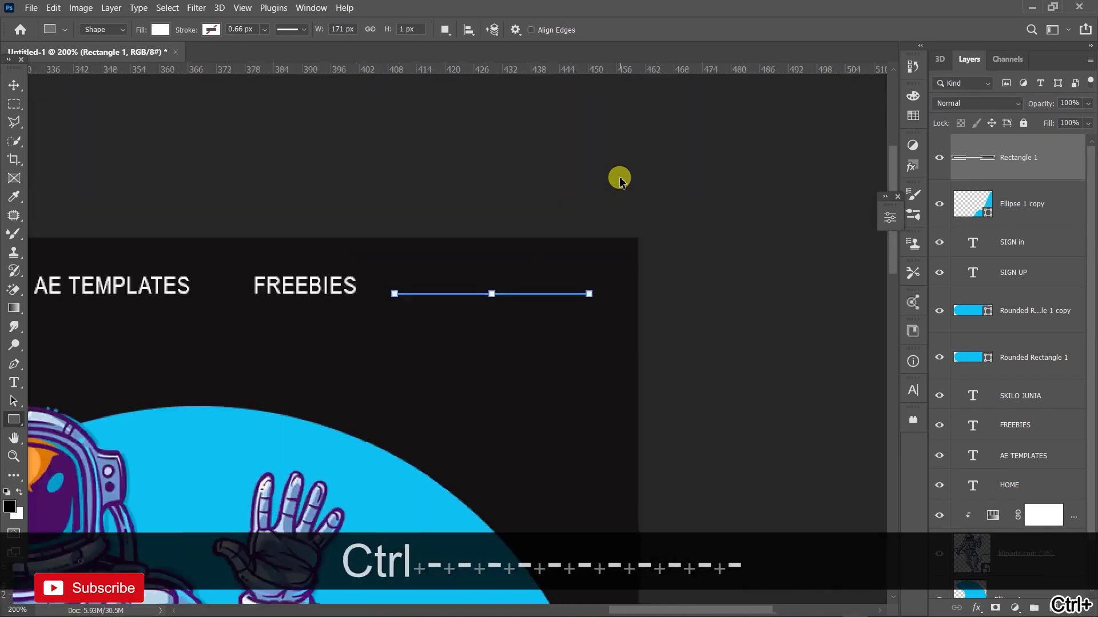
key("ctrl+Return")
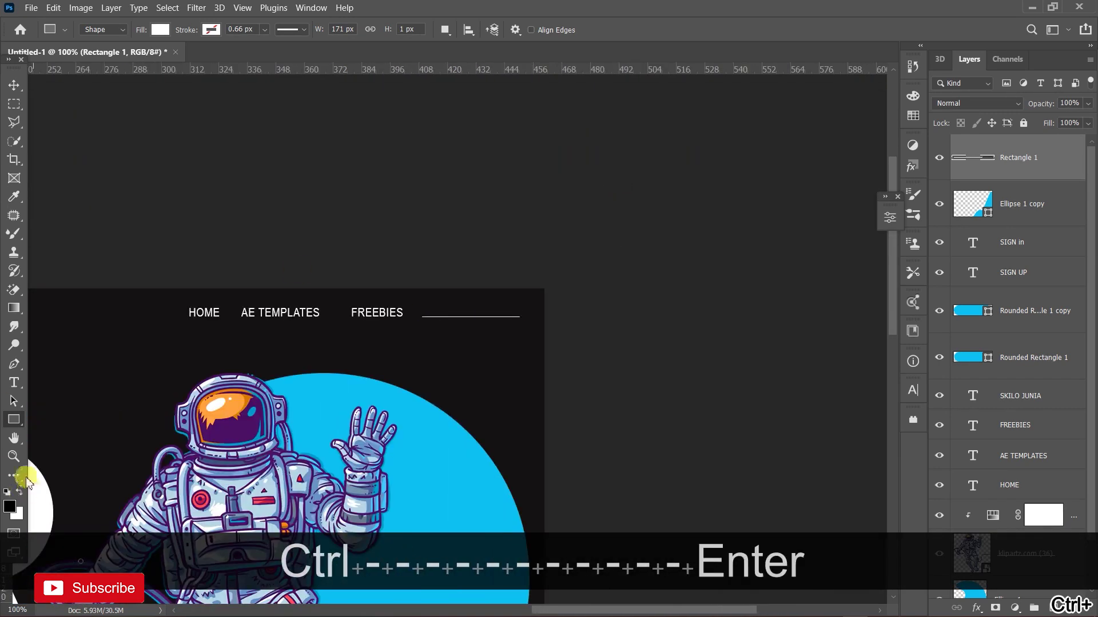
- Draw a white magnifying-glass custom shape about 28 x 23 px just above the far end of the line beside FREEBIES
left_click(14, 455)
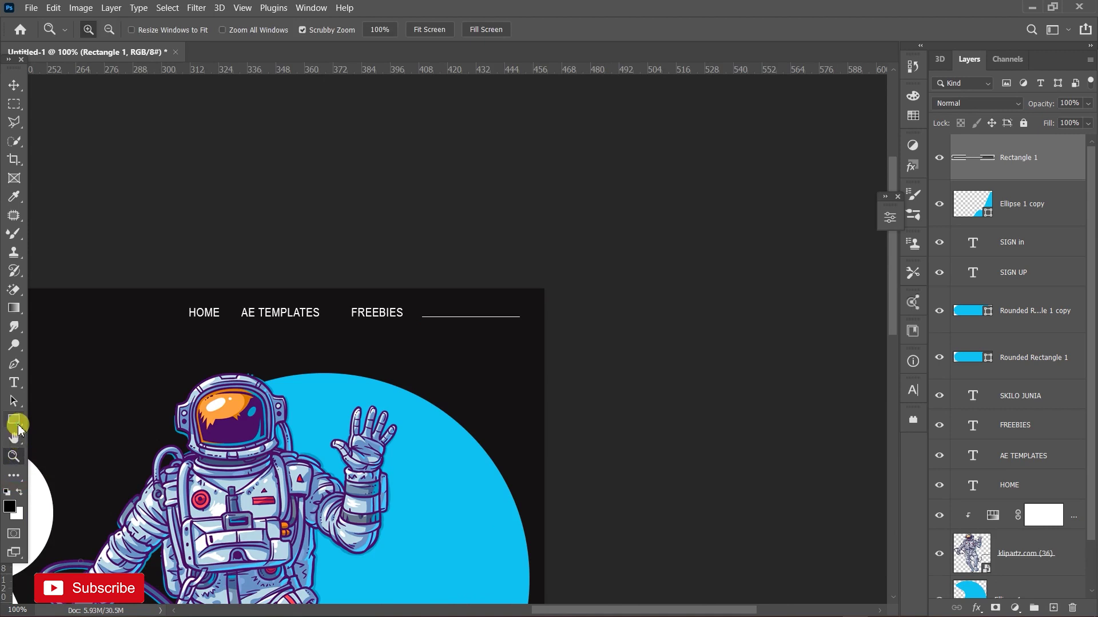
left_click(14, 421)
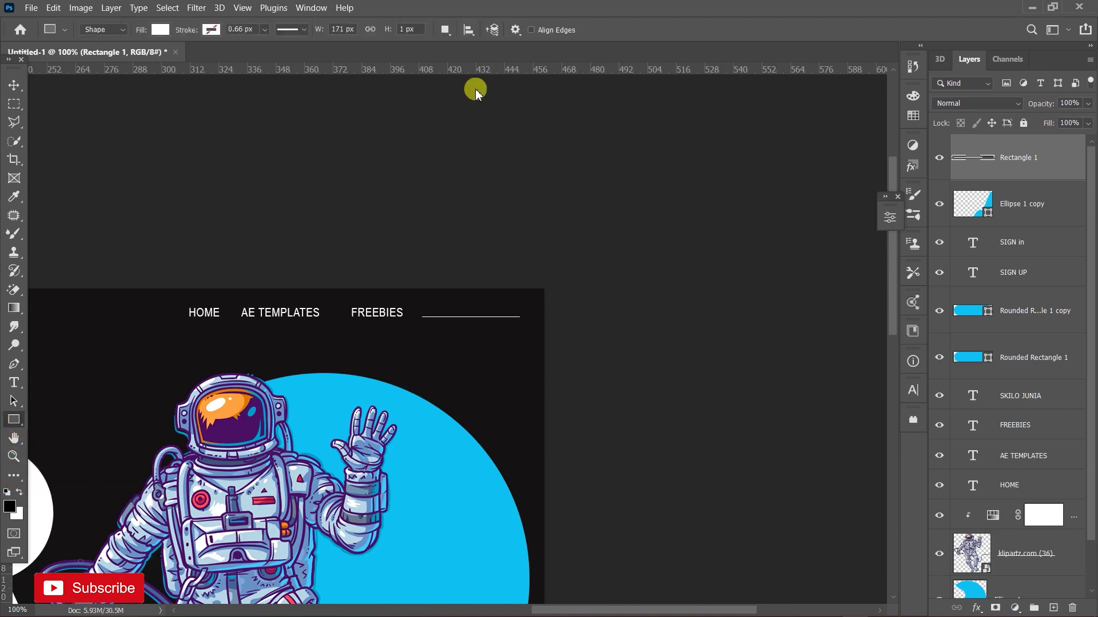
left_click(580, 32)
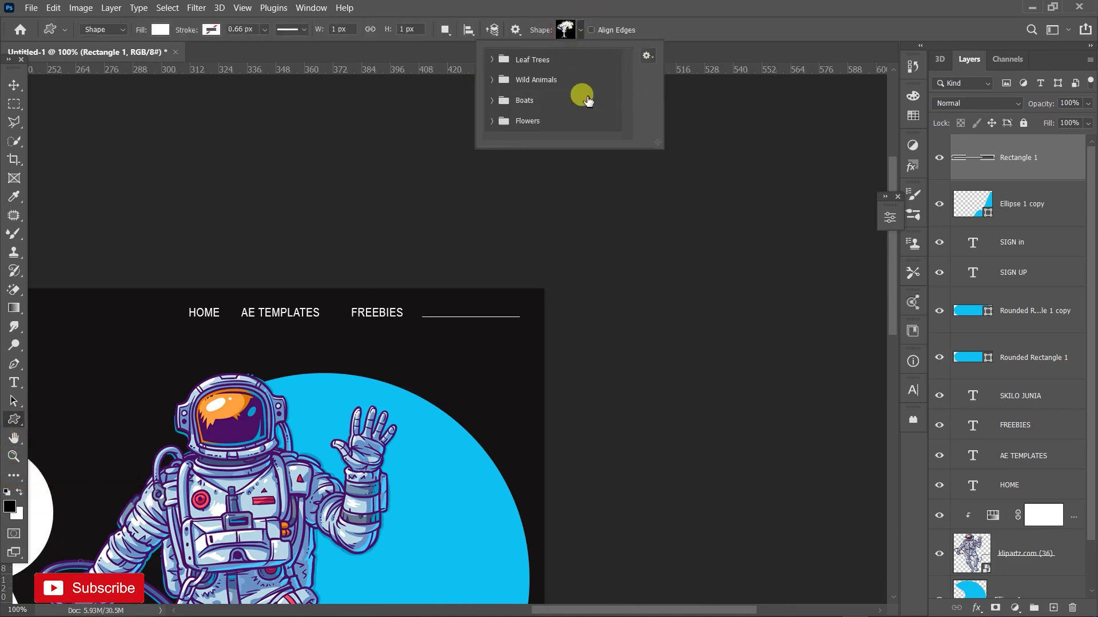
scroll(841, 449, "down", 1)
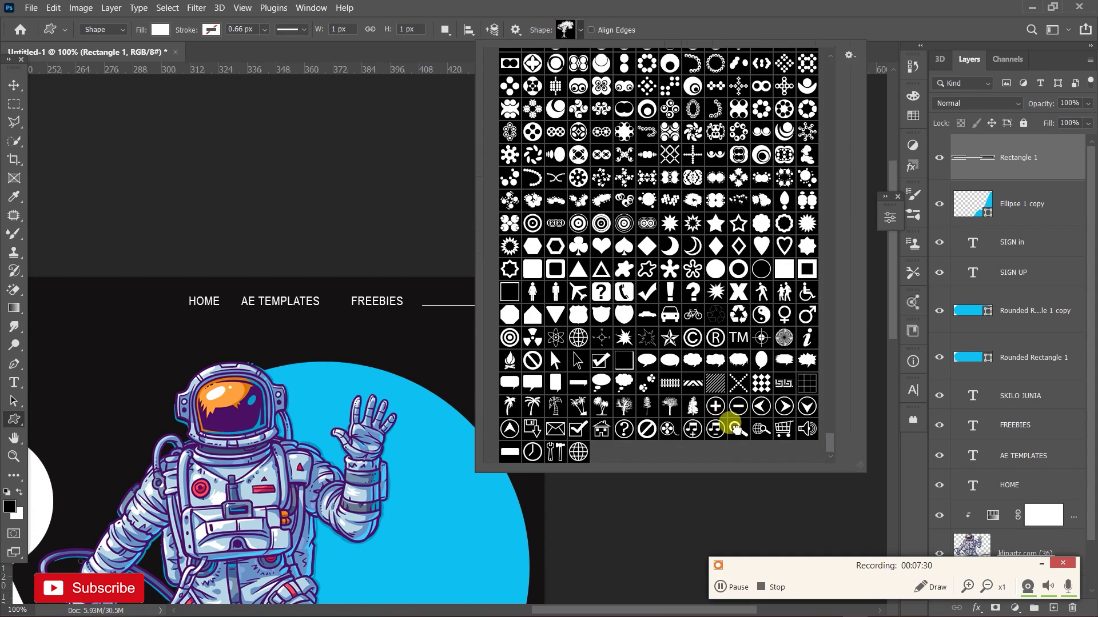
left_click(522, 3)
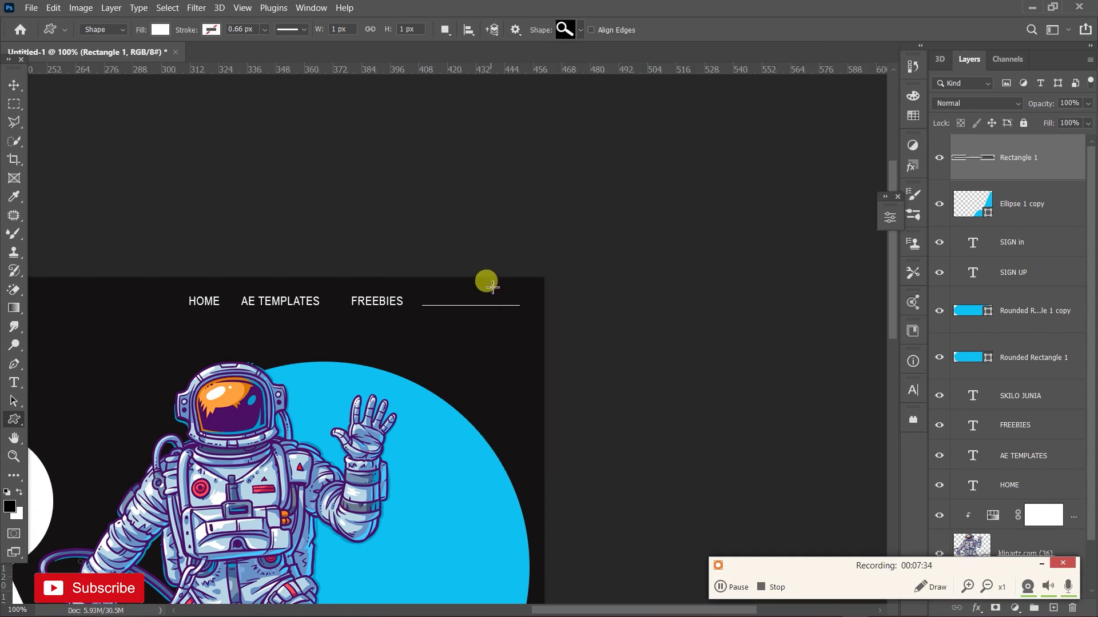
left_click_drag(496, 284, 511, 295)
key("shift")
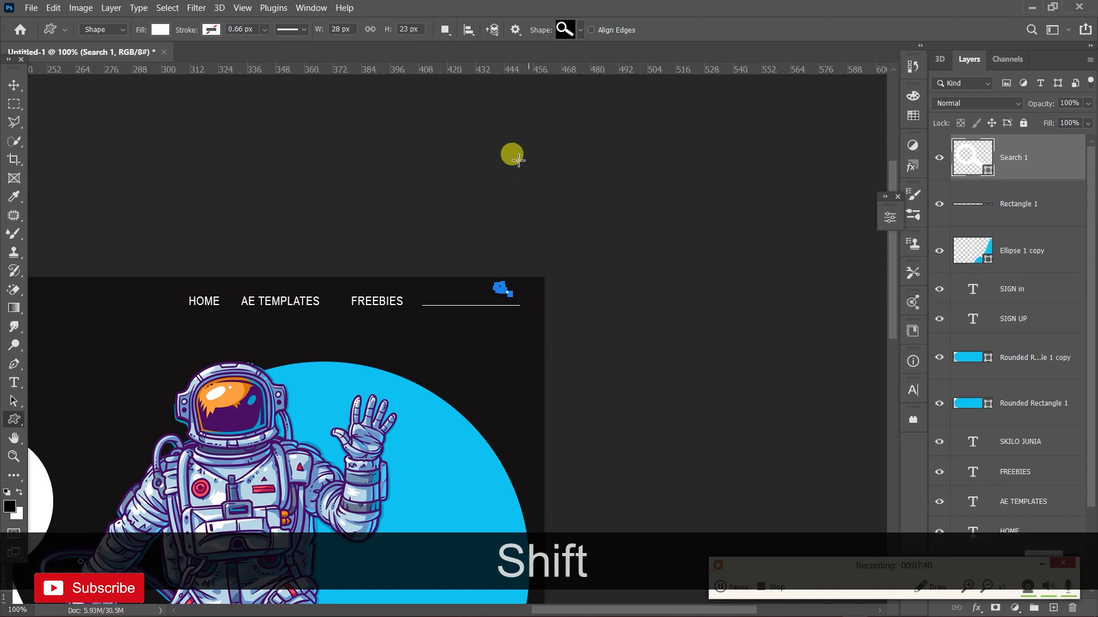
- Move the magnifying-glass shape closer to the right-hand end of the white search line
left_click(1008, 250)
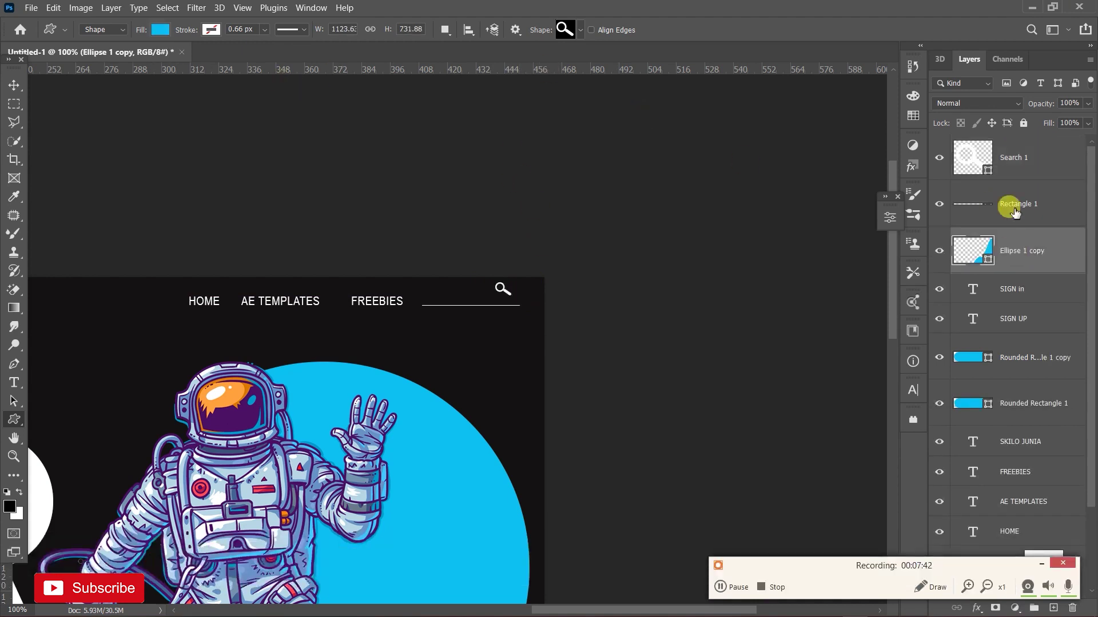
left_click(1011, 161)
key("ctrl+t")
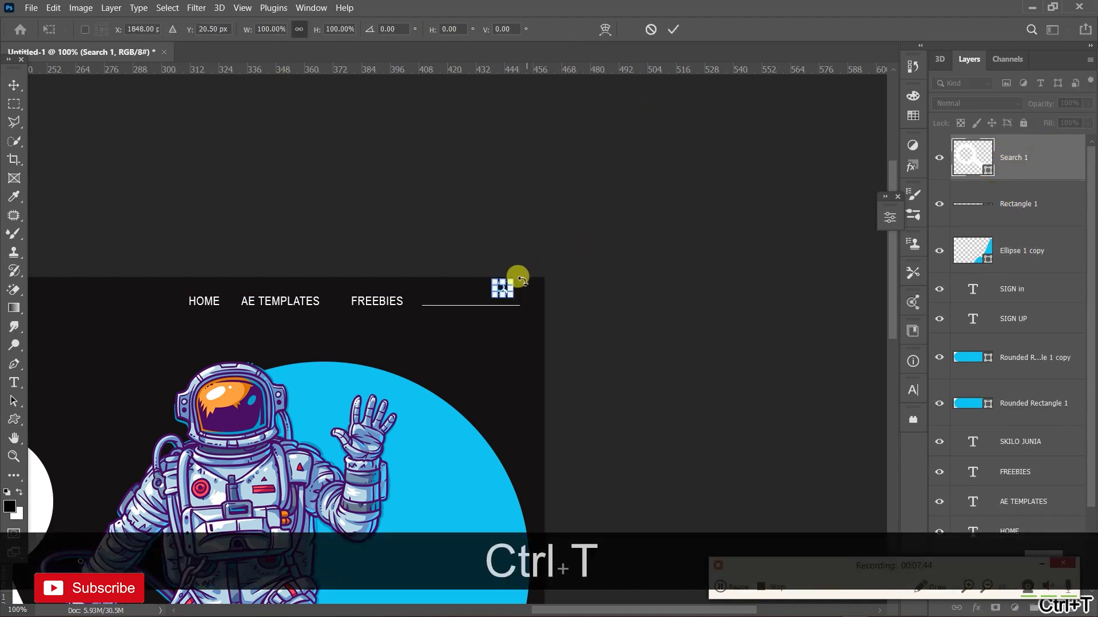
left_click_drag(505, 292, 510, 298)
key("Return")
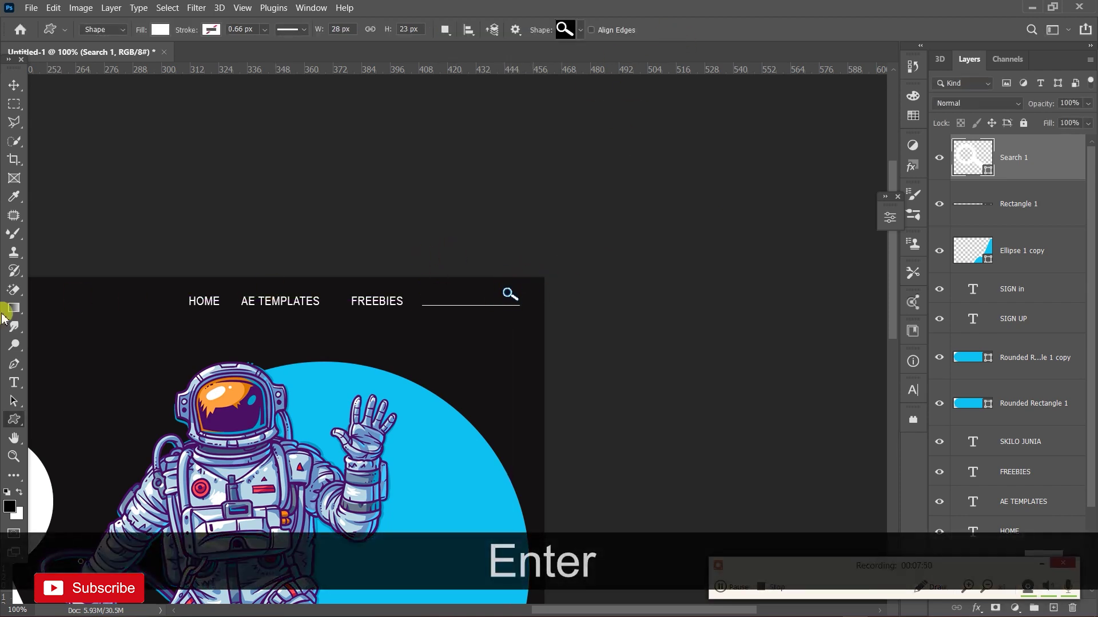
- Add the text Search in 5 pt Arial Narrow and place it on the left-hand end of the white line
left_click(14, 382)
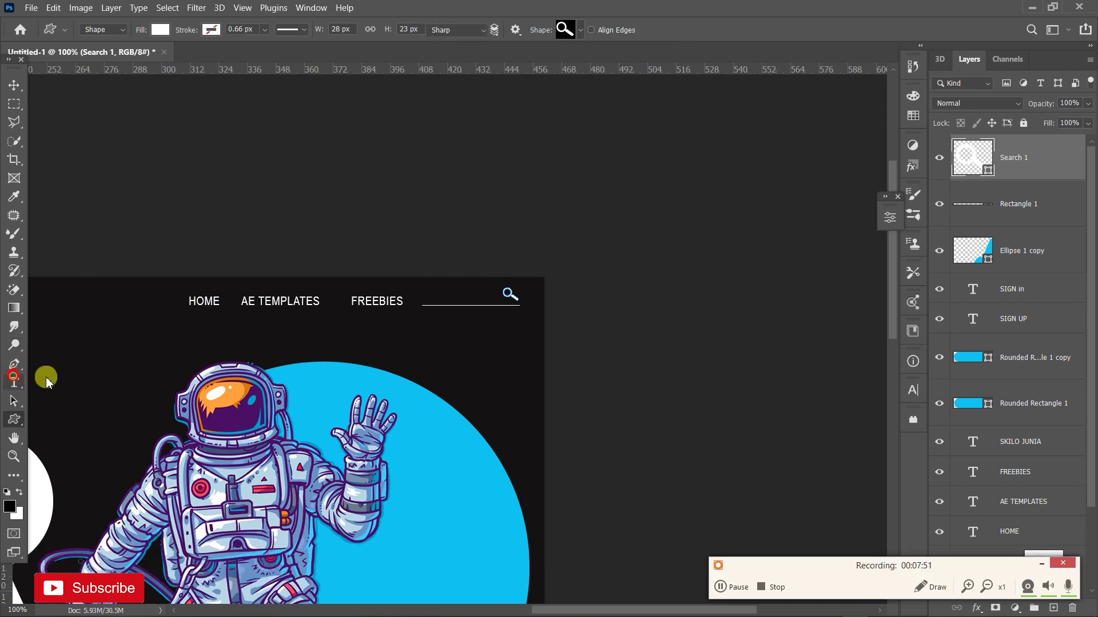
left_click(429, 336)
type("Search")
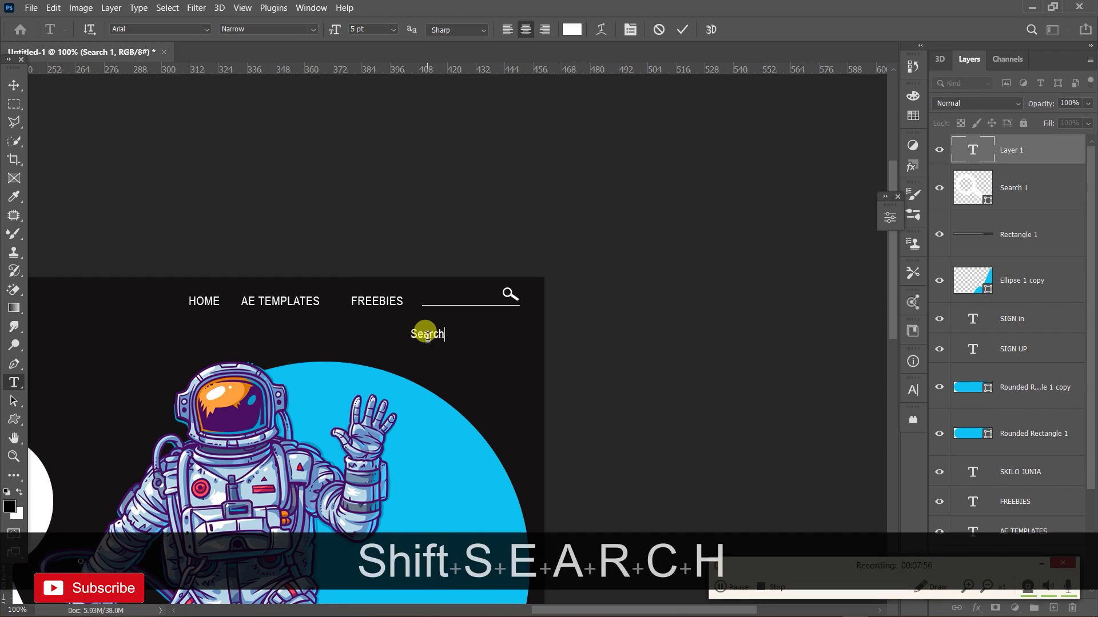
left_click(685, 34)
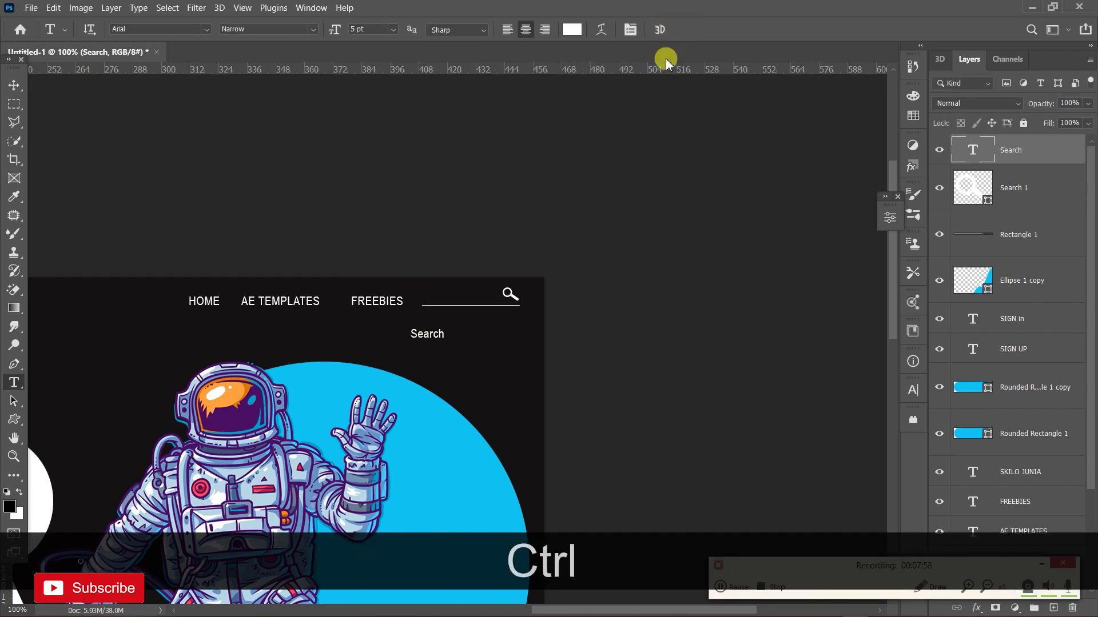
key("ctrl+t")
left_click_drag(434, 335, 444, 301)
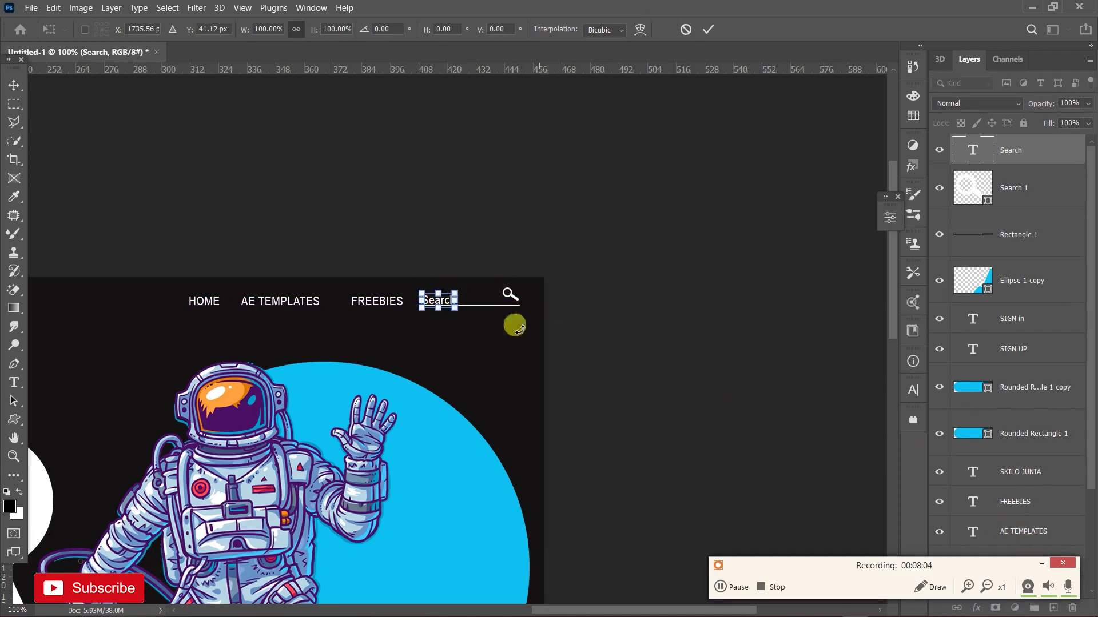
left_click(707, 29)
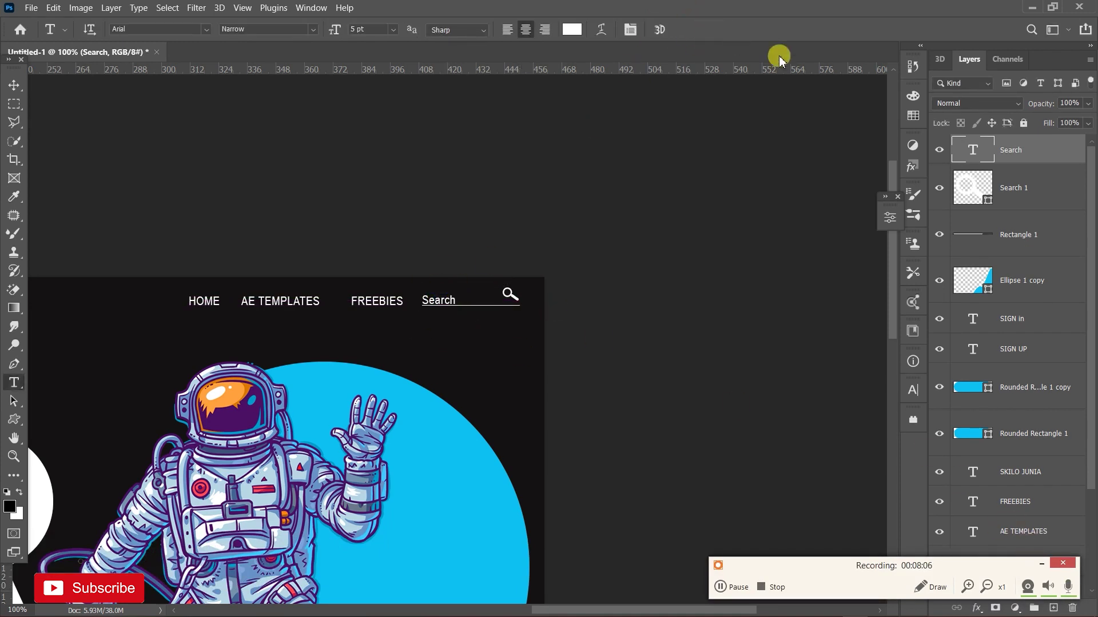
- Scale the magnifying-glass icon down to about 62% and set it just above the right-hand end of the search line
key("ctrl+minus")
key("ctrl+minus")
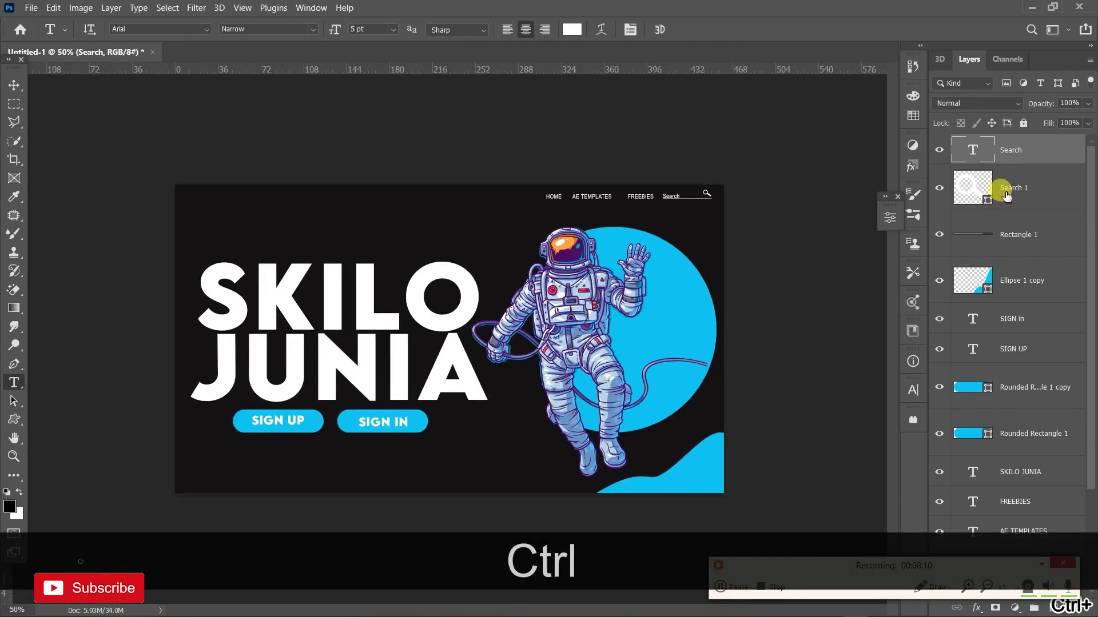
key("ctrl+equal")
key("ctrl+equal")
key("ctrl+equal")
key("ctrl+equal")
key("ctrl+equal")
key("ctrl+space")
left_click_drag(696, 206, 418, 334)
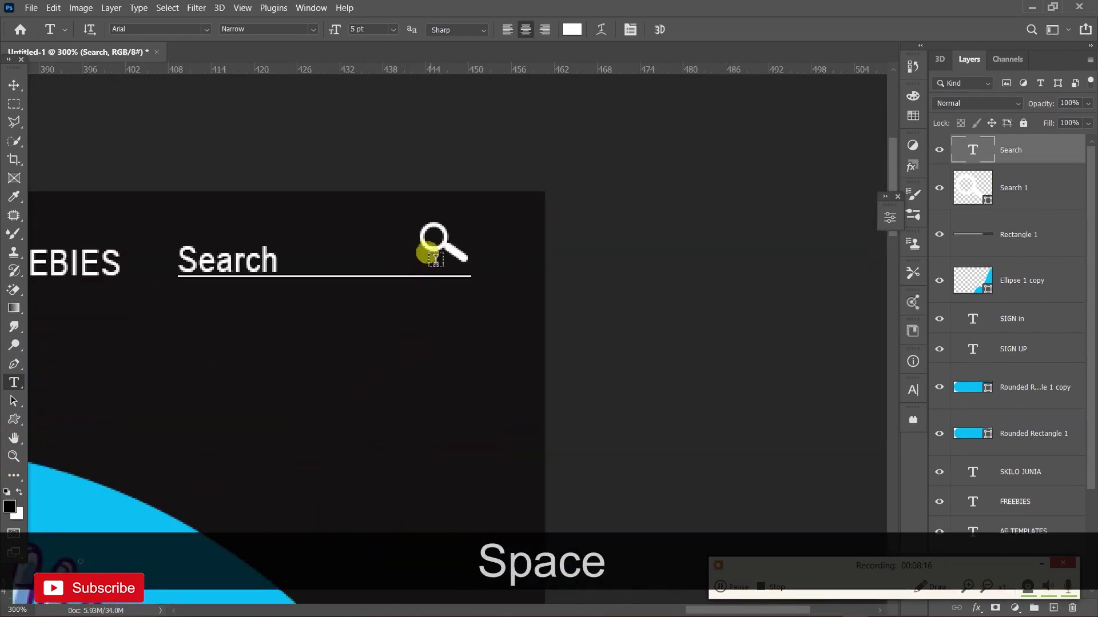
left_click(12, 84)
left_click(451, 250)
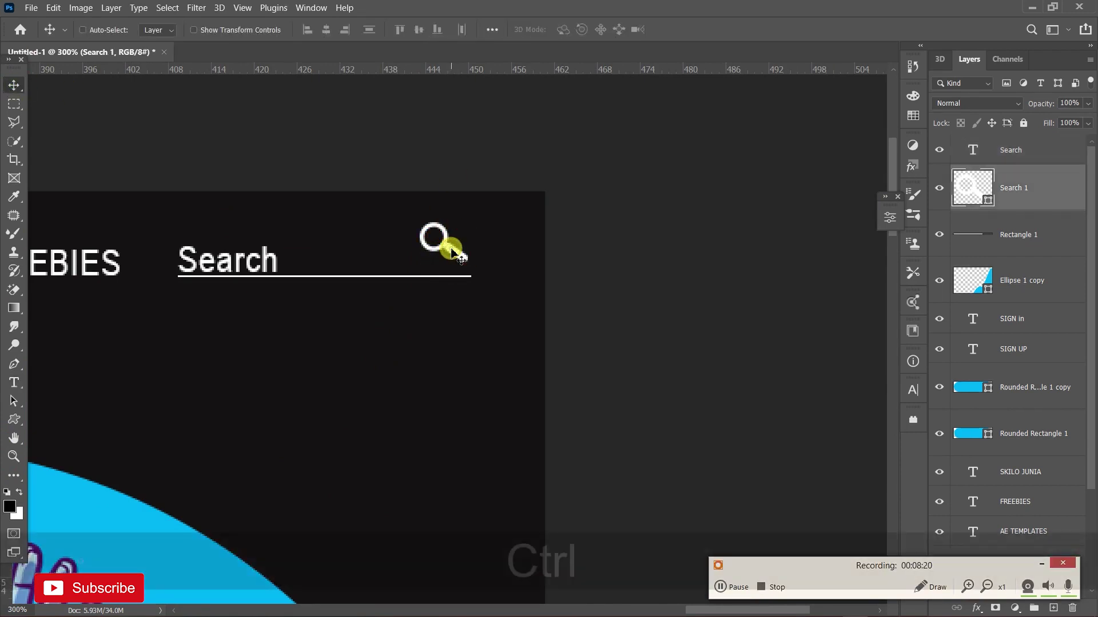
key("ctrl+t")
left_click_drag(465, 221, 453, 258)
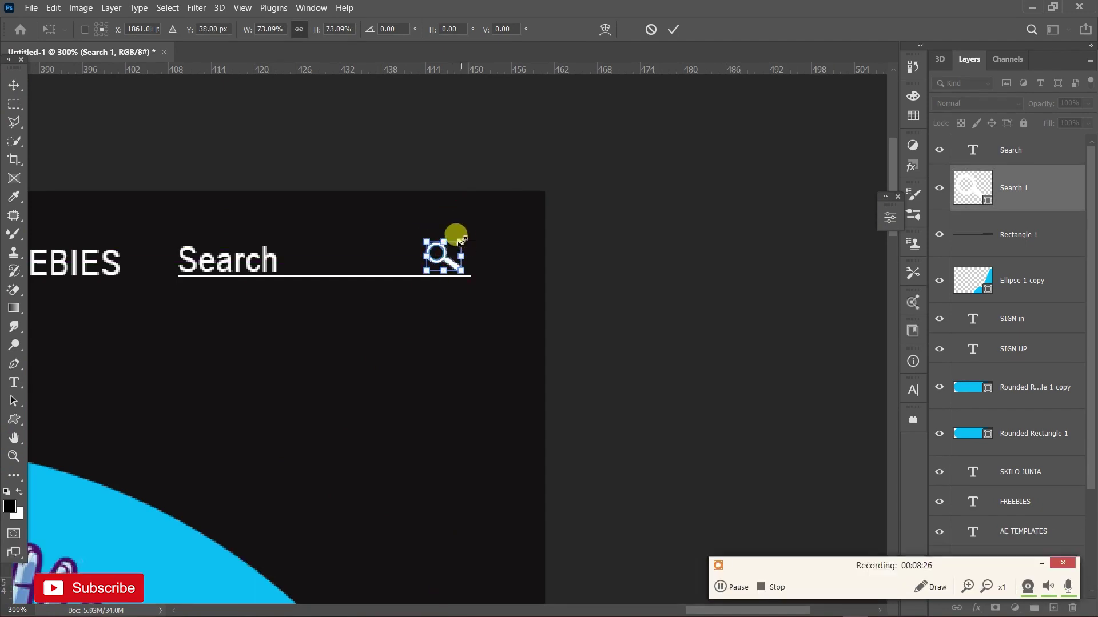
left_click_drag(461, 235, 455, 259)
left_click(674, 34)
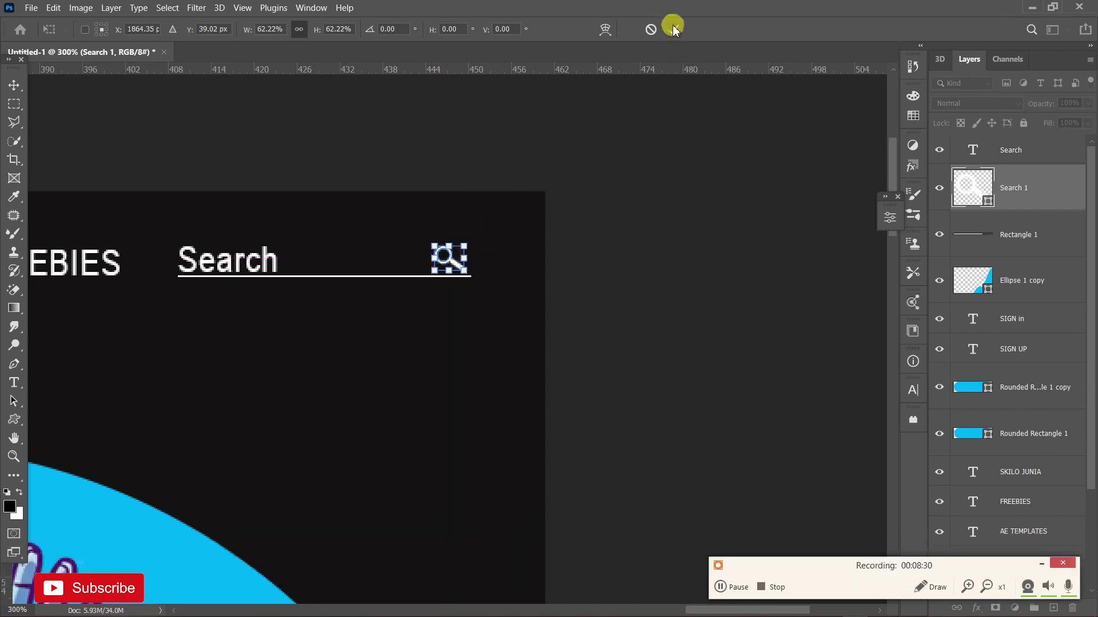
- Add a white phone icon near the banner's lower-left corner as a 5 pt letter v in the font social media 2018
key("ctrl+minus")
key("ctrl+minus")
key("ctrl+minus")
key("ctrl+minus")
key("ctrl+minus")
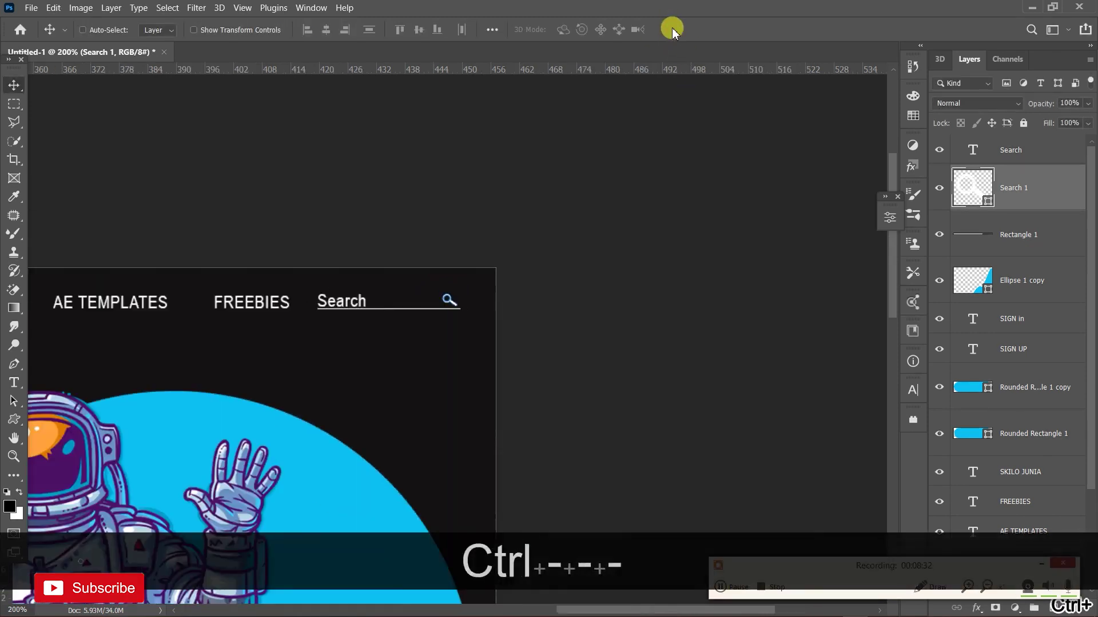
key("ctrl+minus")
key("ctrl+minus")
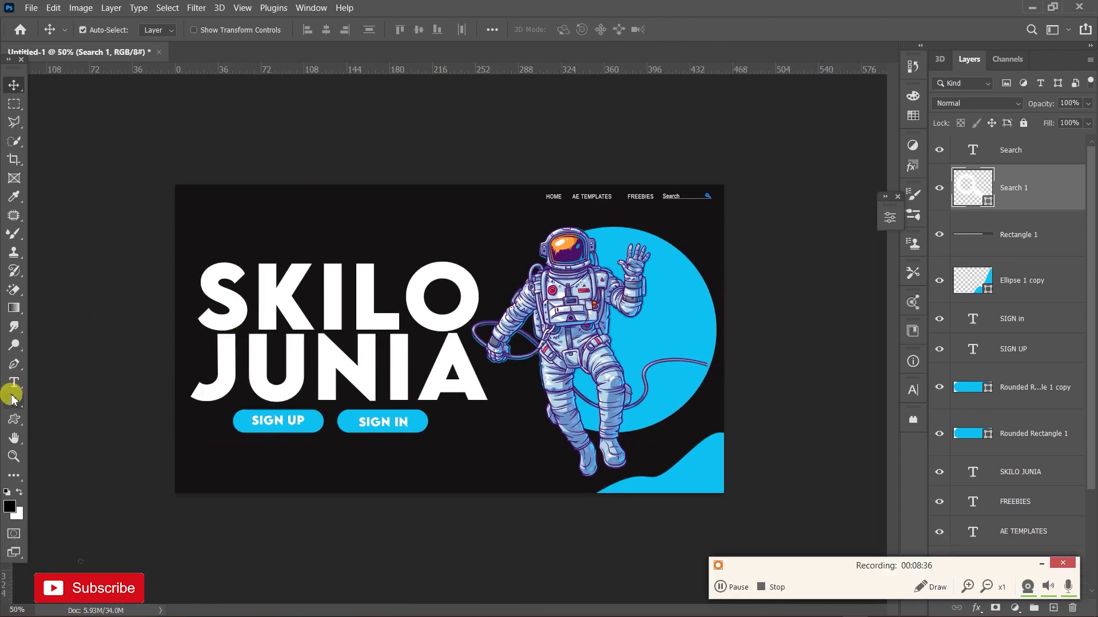
left_click(12, 388)
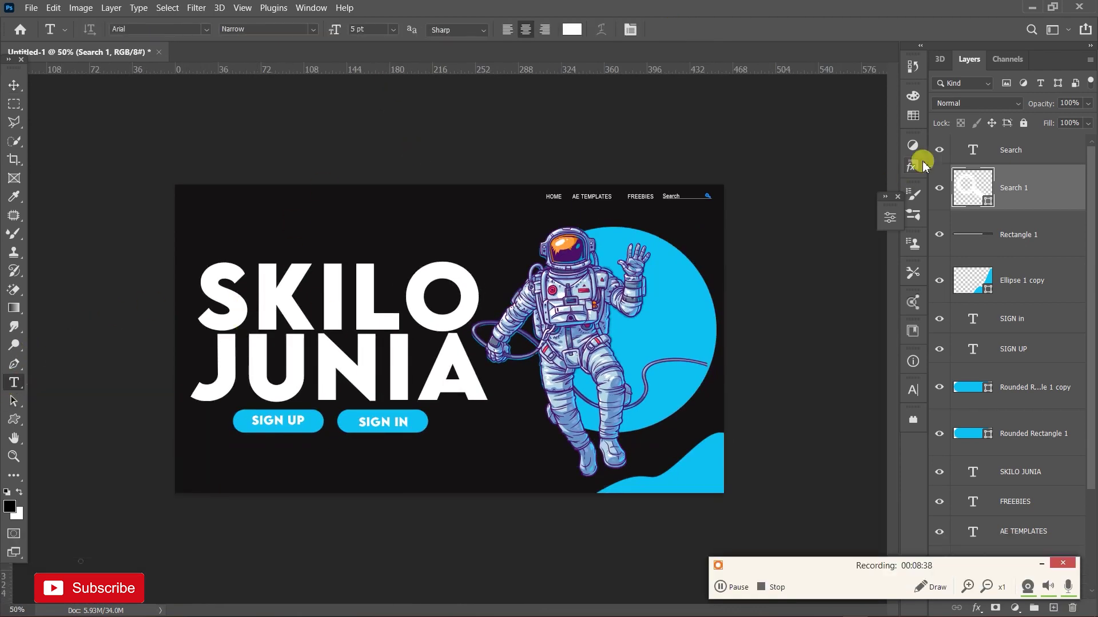
left_click(1022, 147)
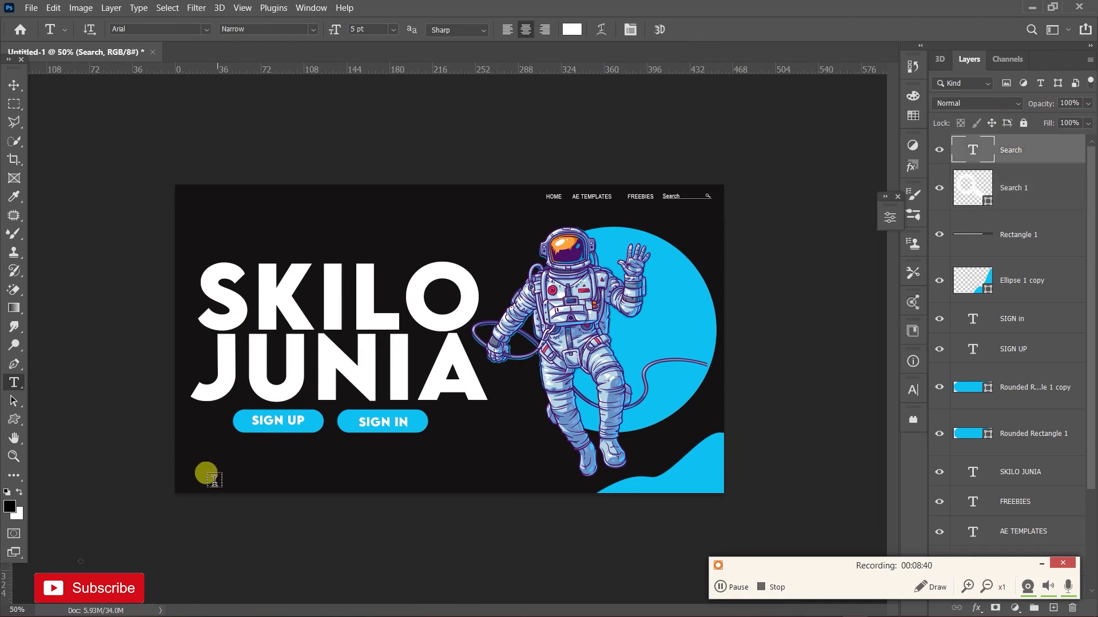
left_click(207, 480)
left_click(202, 30)
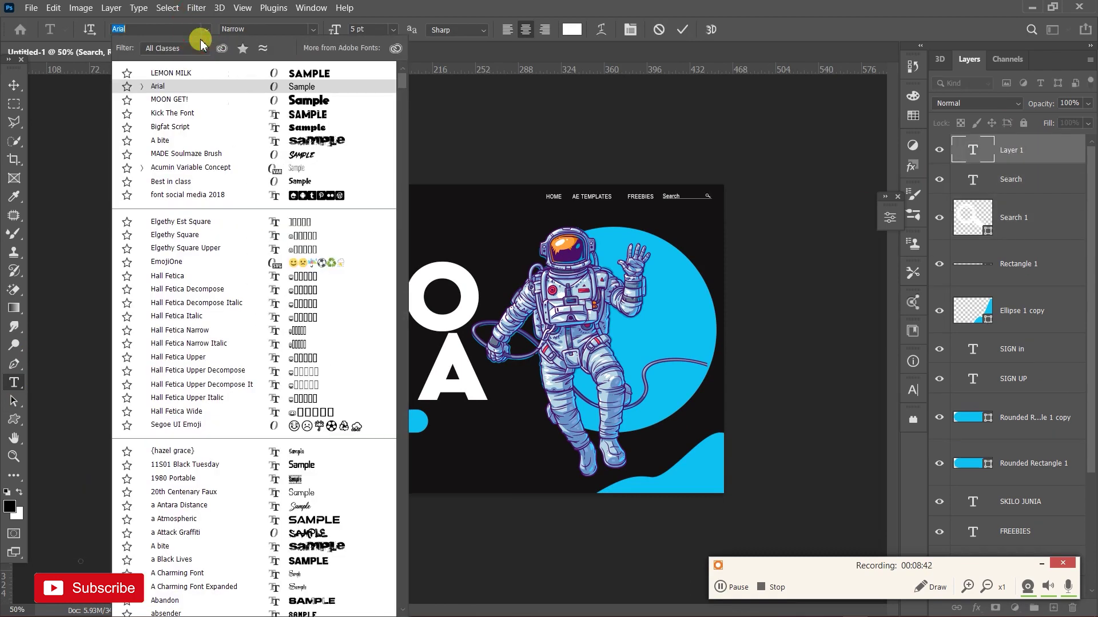
left_click(219, 196)
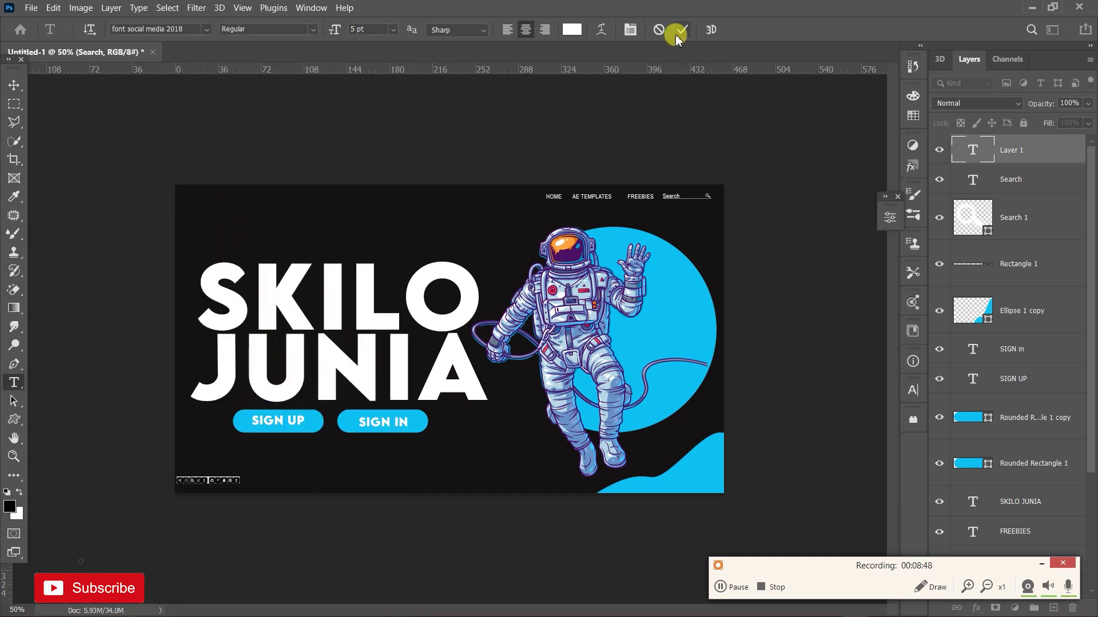
type("v")
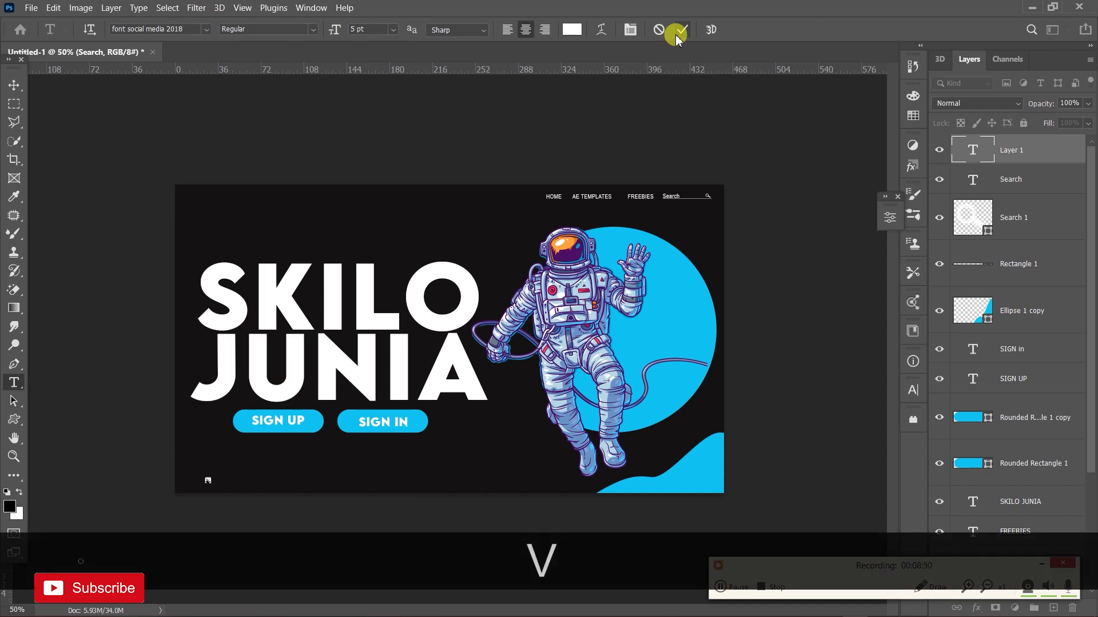
left_click(677, 34)
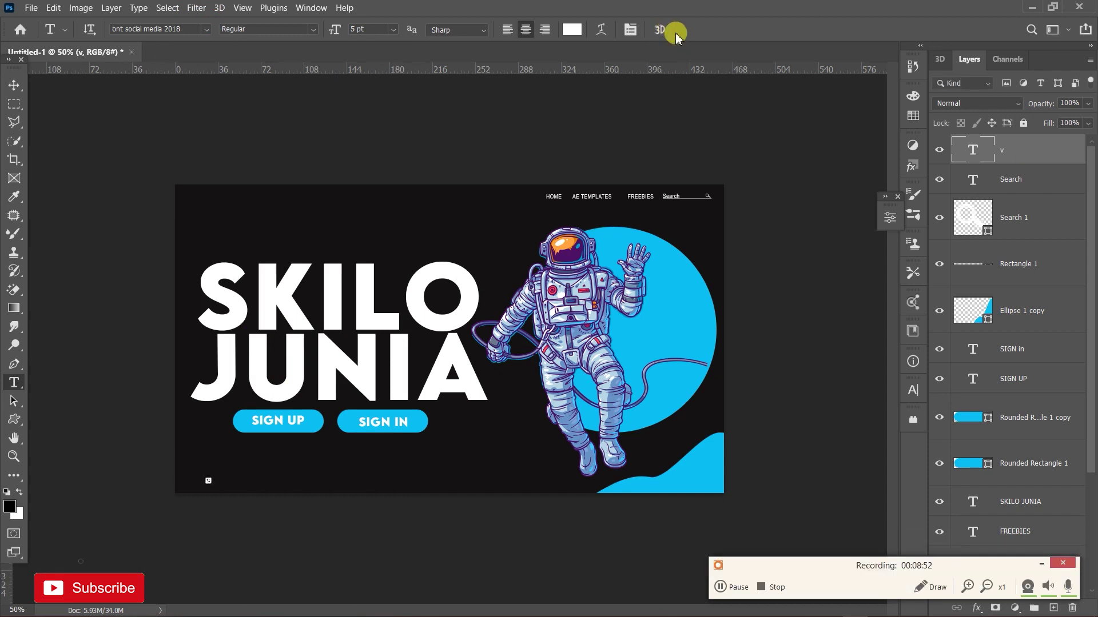
- Examine the phone icon near the banner's lower-left corner up close
key("ctrl+equal")
key("space")
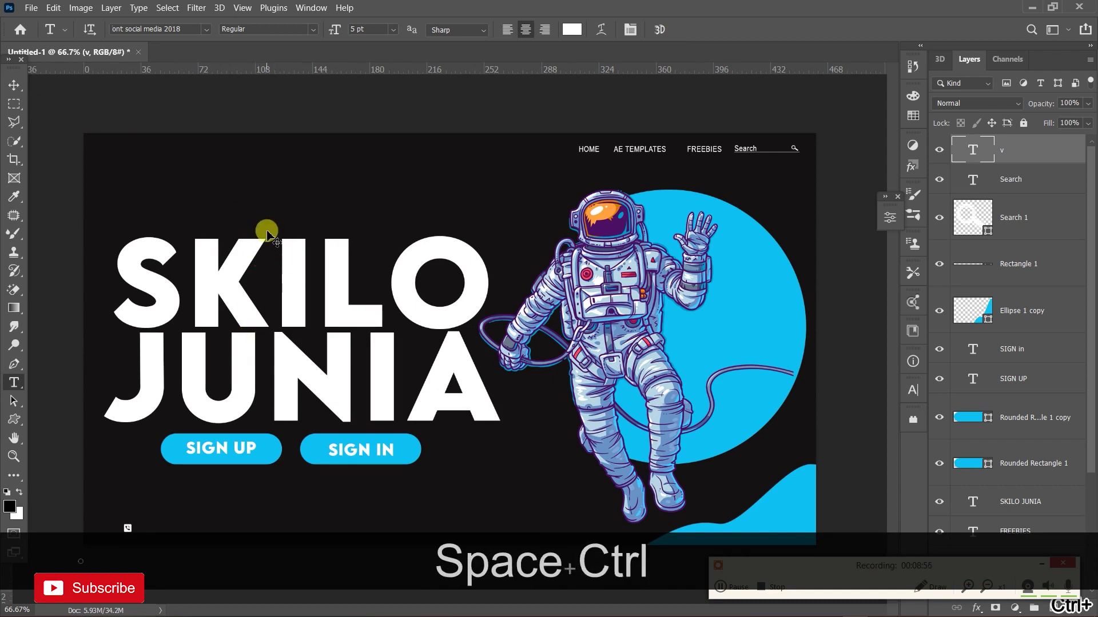
key("ctrl+equal")
key("ctrl+equal")
key("space")
left_click_drag(208, 368, 514, 90)
left_click_drag(83, 416, 456, 338)
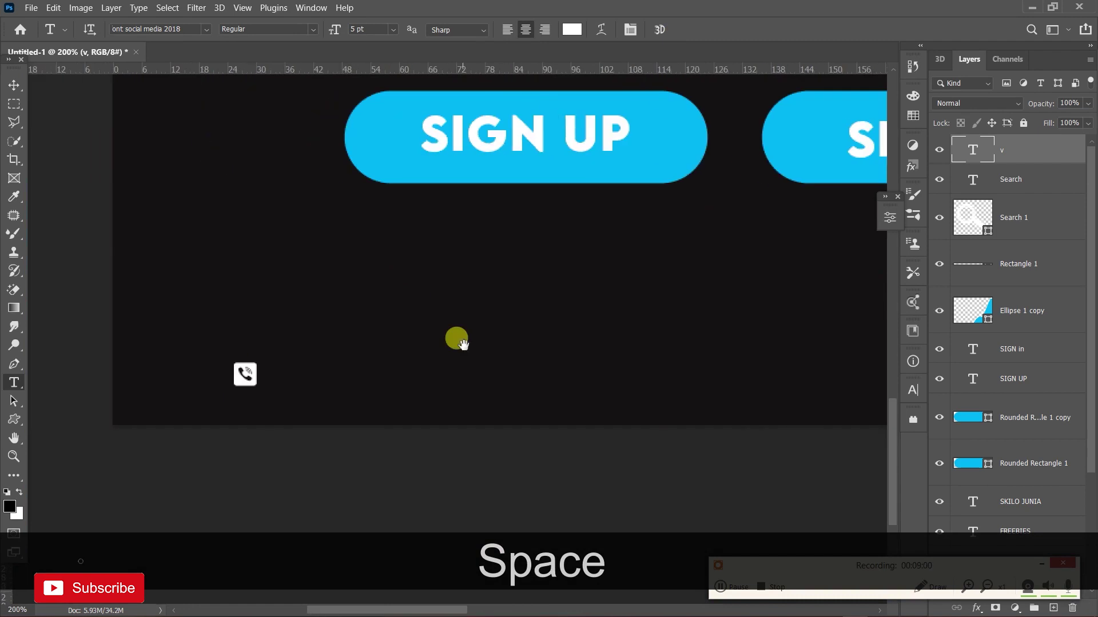